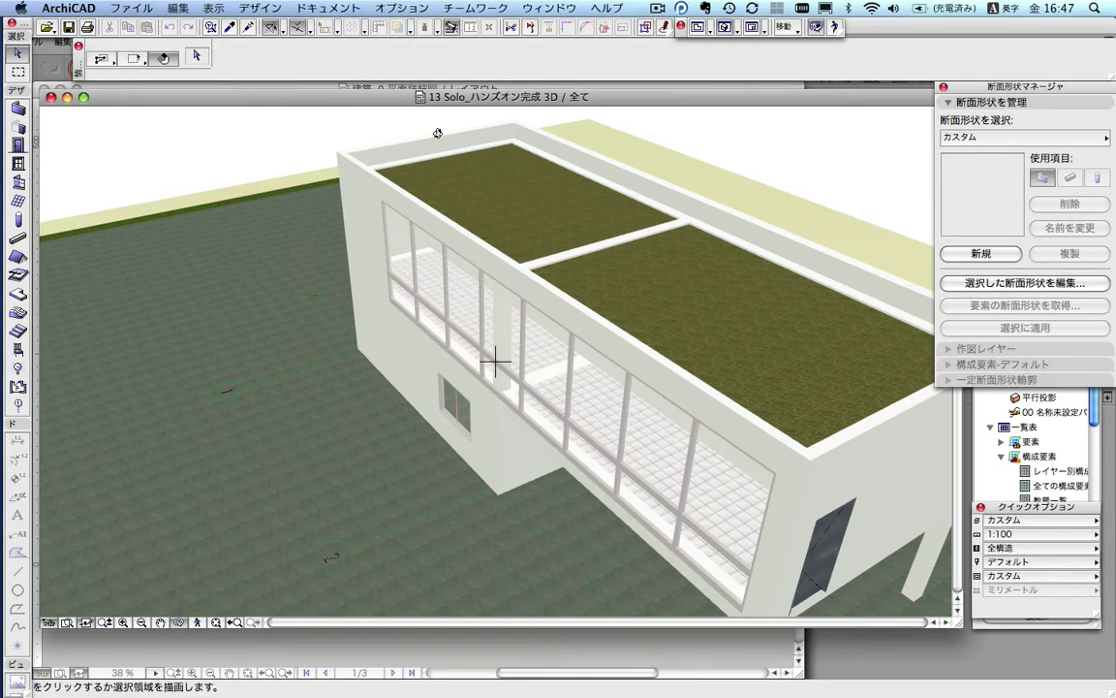
Step: From ArchiCAD's Design Extras > CINEMA 4D Connection menu, create a new element in CINEMA 4D
left_click(278, 8)
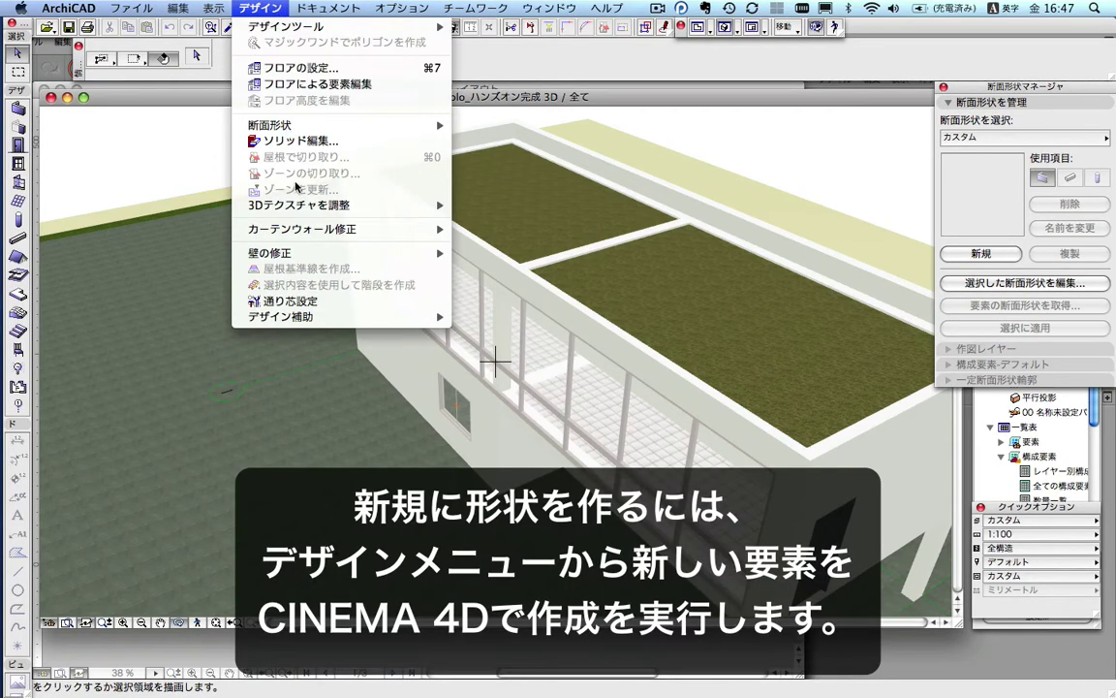
mouse_move(514, 355)
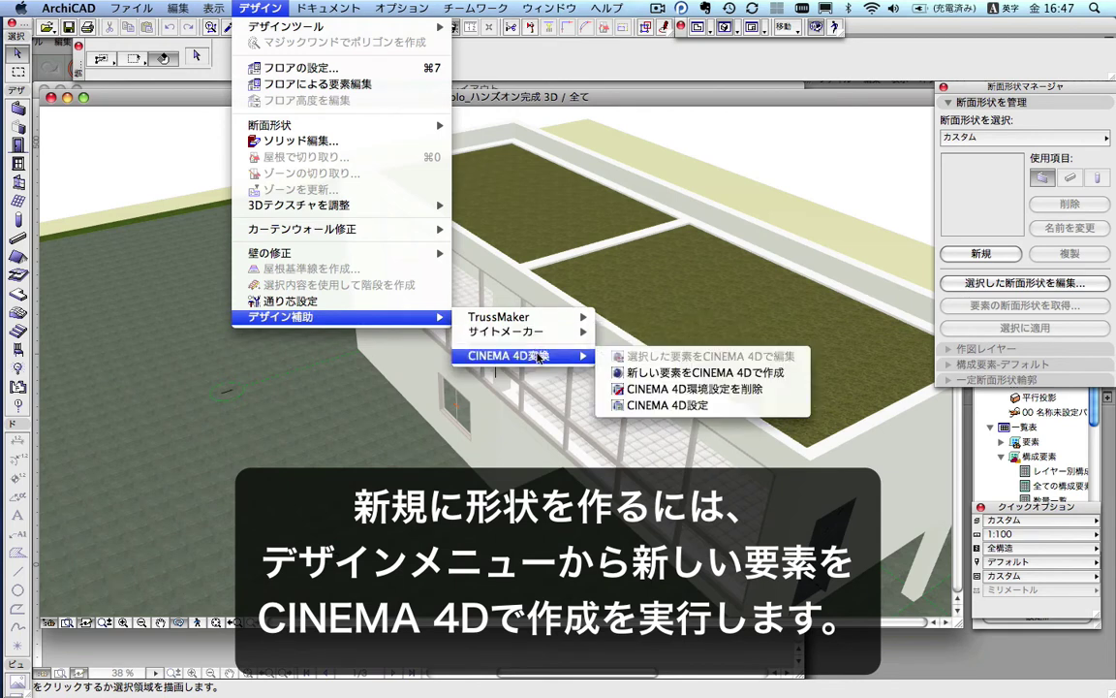
left_click(635, 372)
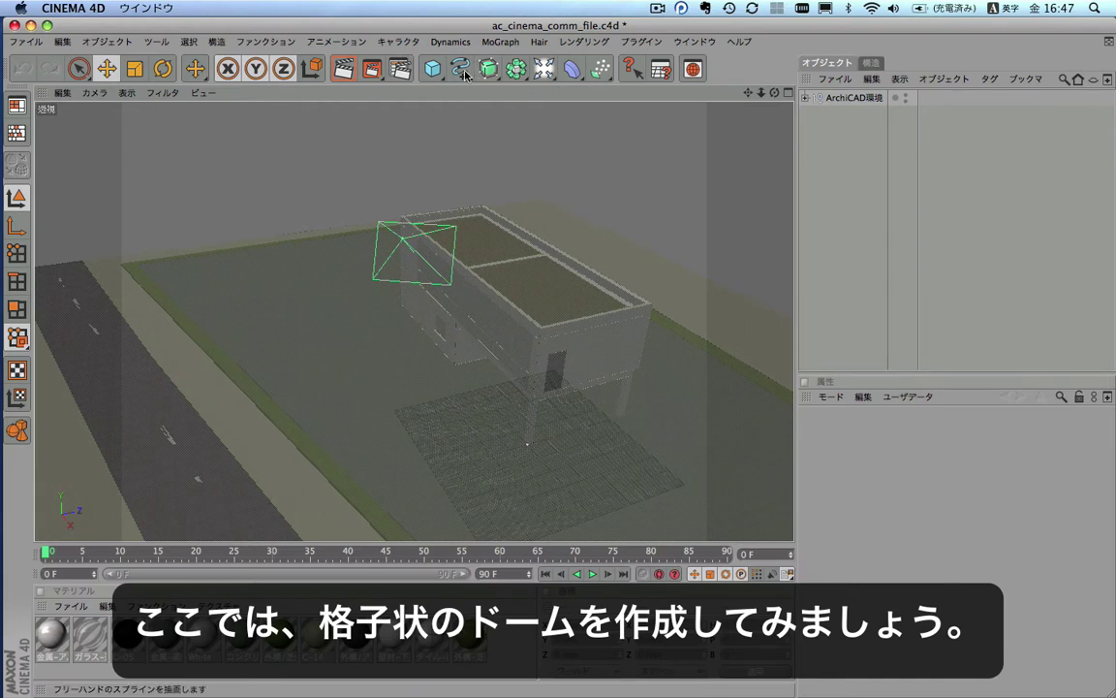
Step: Add a Sphere primitive with a 6000 mm radius and the Octahedron (8面体) type
left_click(432, 68)
left_click(572, 82)
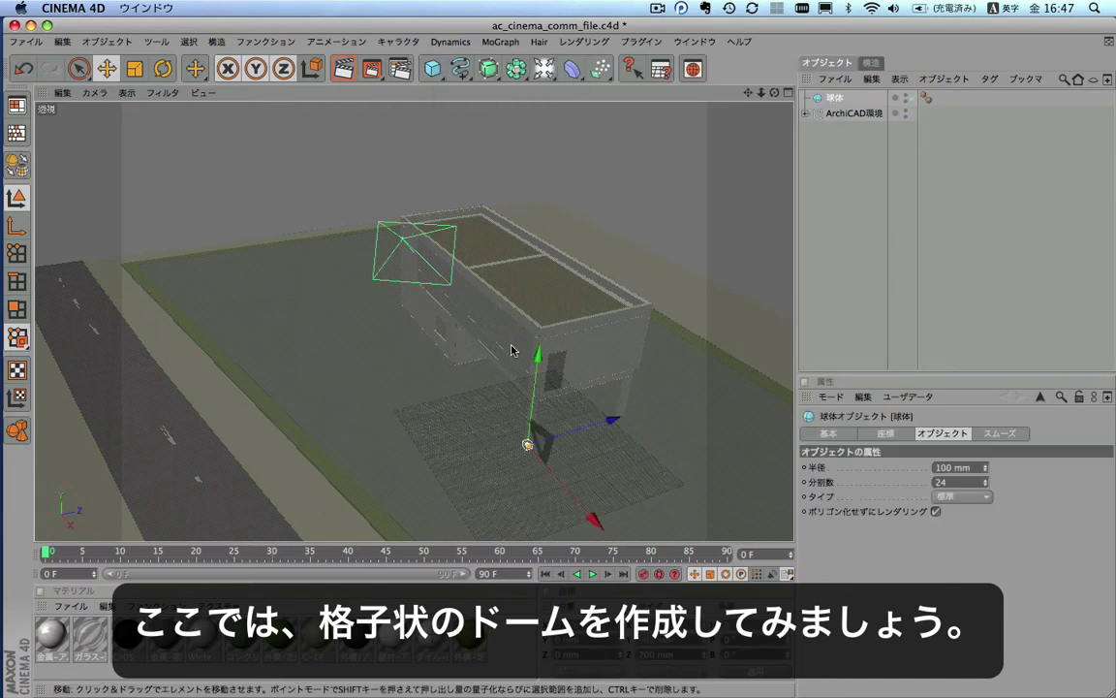
left_click(950, 468)
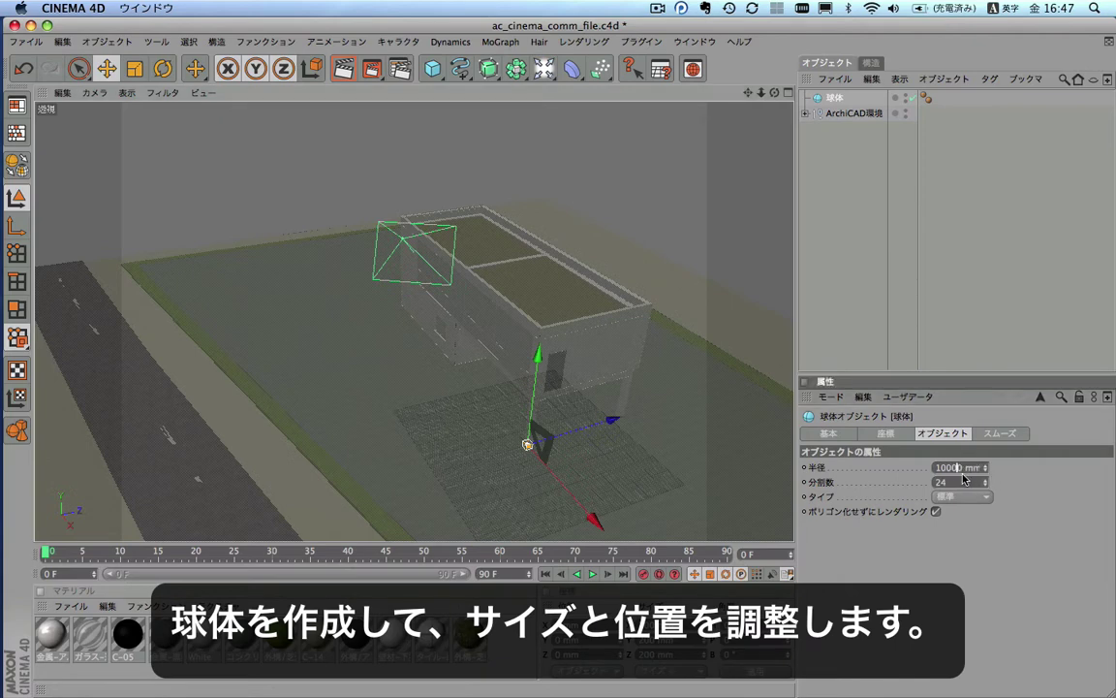
key("Return")
scroll(667, 254, "down", 3)
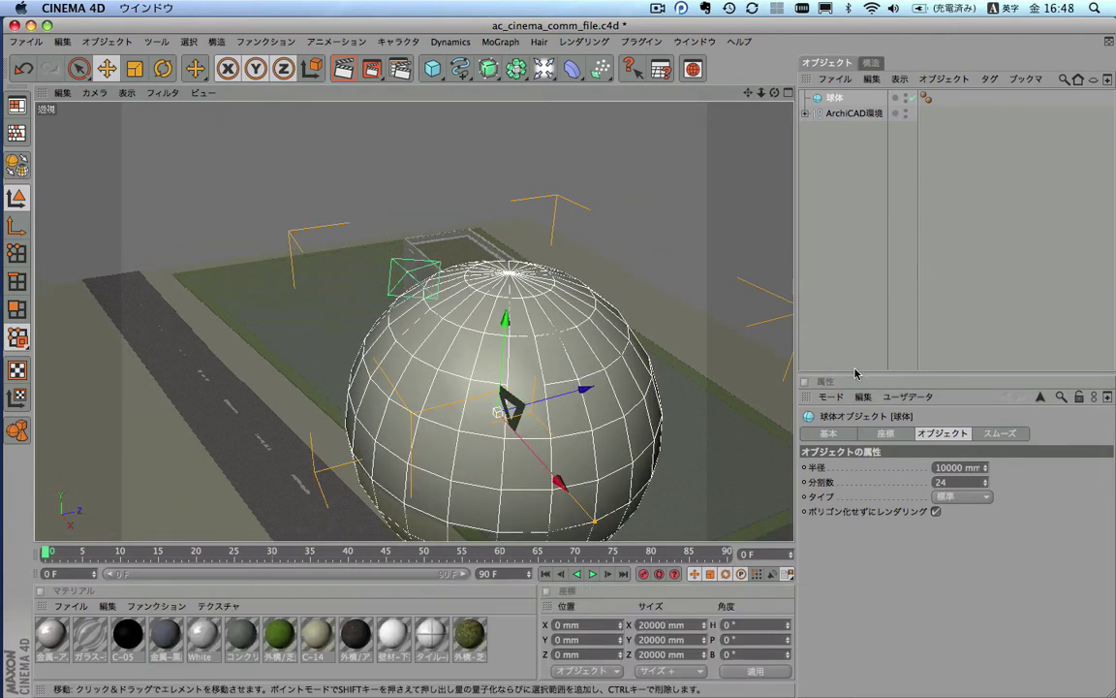
left_click(947, 468)
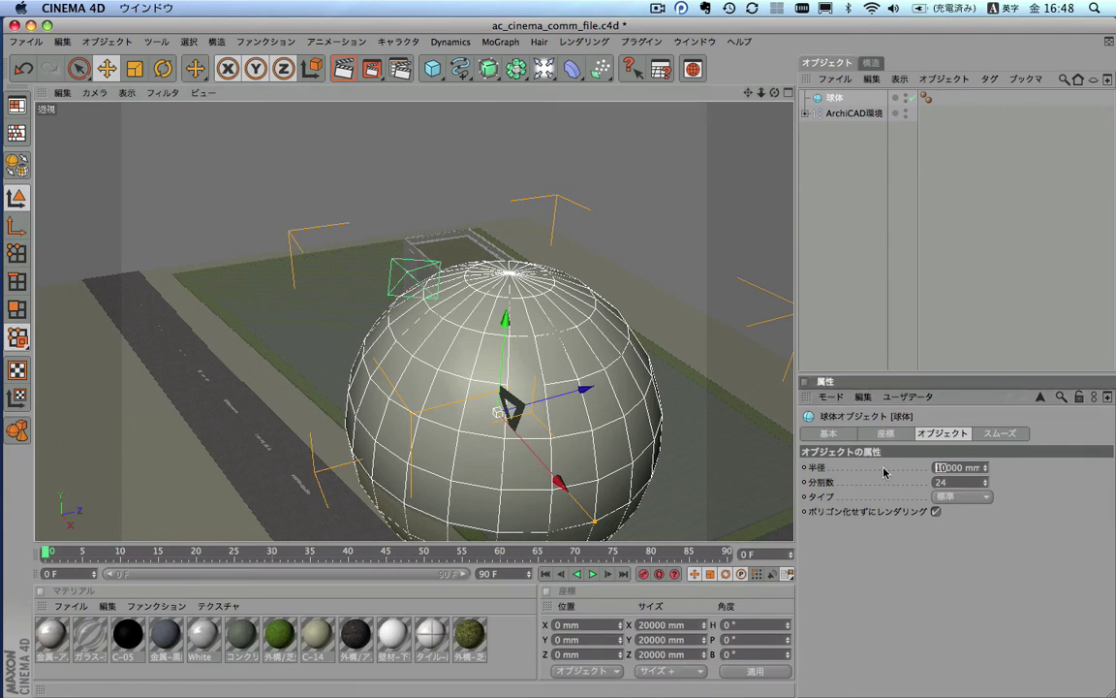
type("6000")
key("Return")
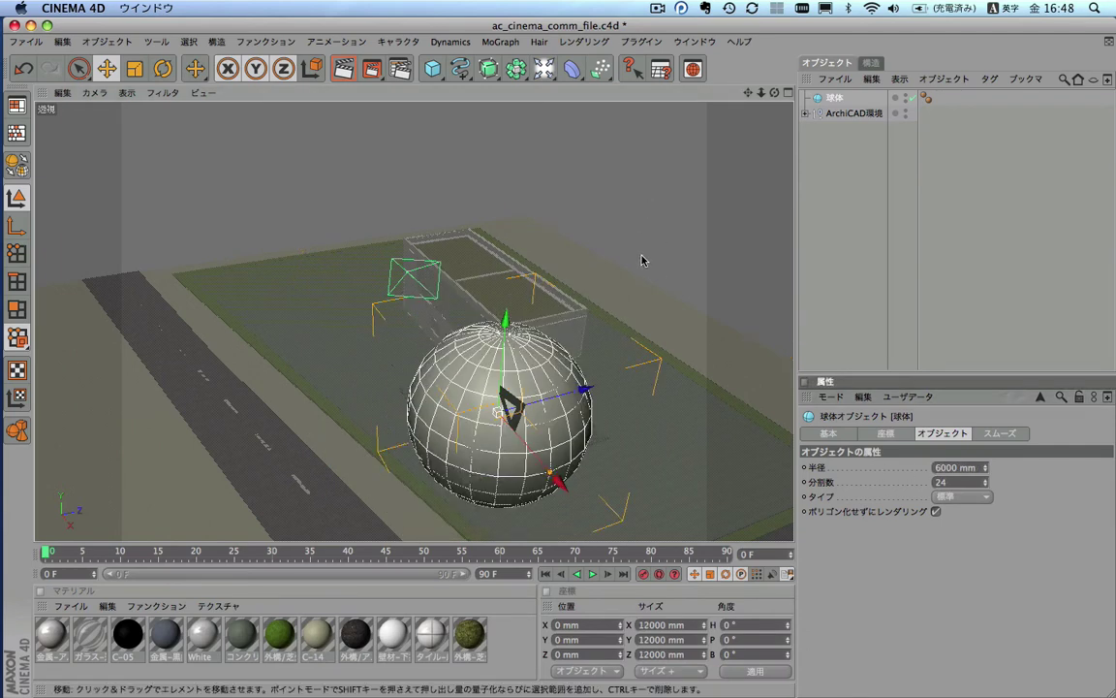
left_click(964, 497)
left_click(971, 561)
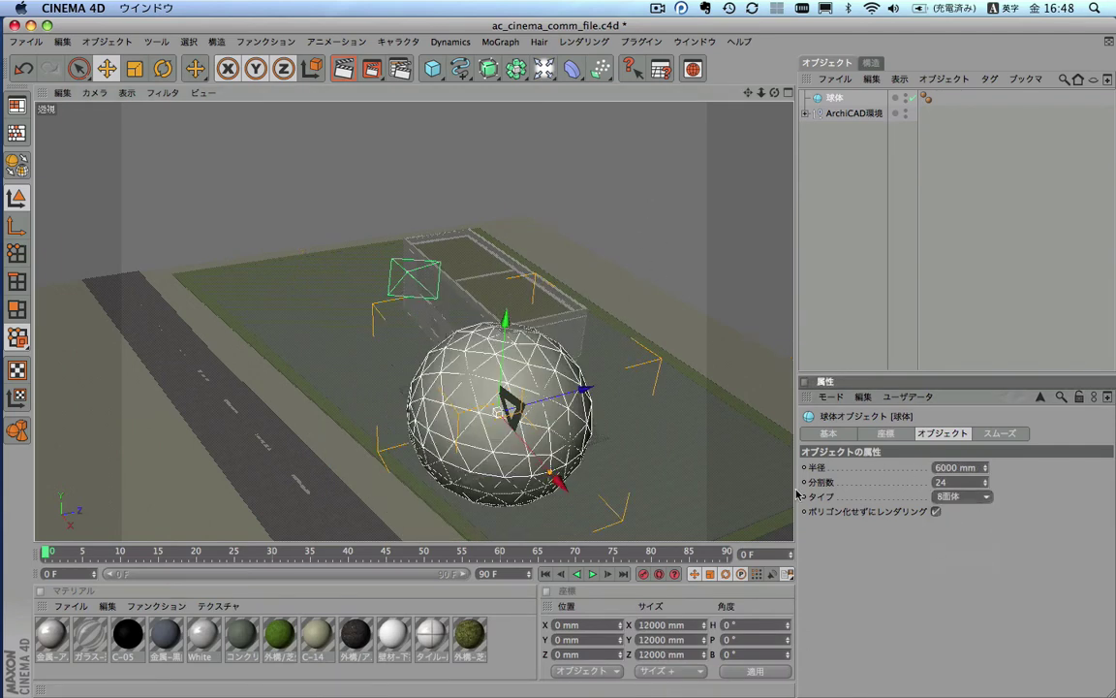
mouse_move(775, 92)
left_mouse_down()
mouse_move(737, 107)
mouse_move(722, 136)
left_mouse_up()
Step: In the top view, move the sphere to X -16000 mm and Z -7600 mm
middle_click(582, 175)
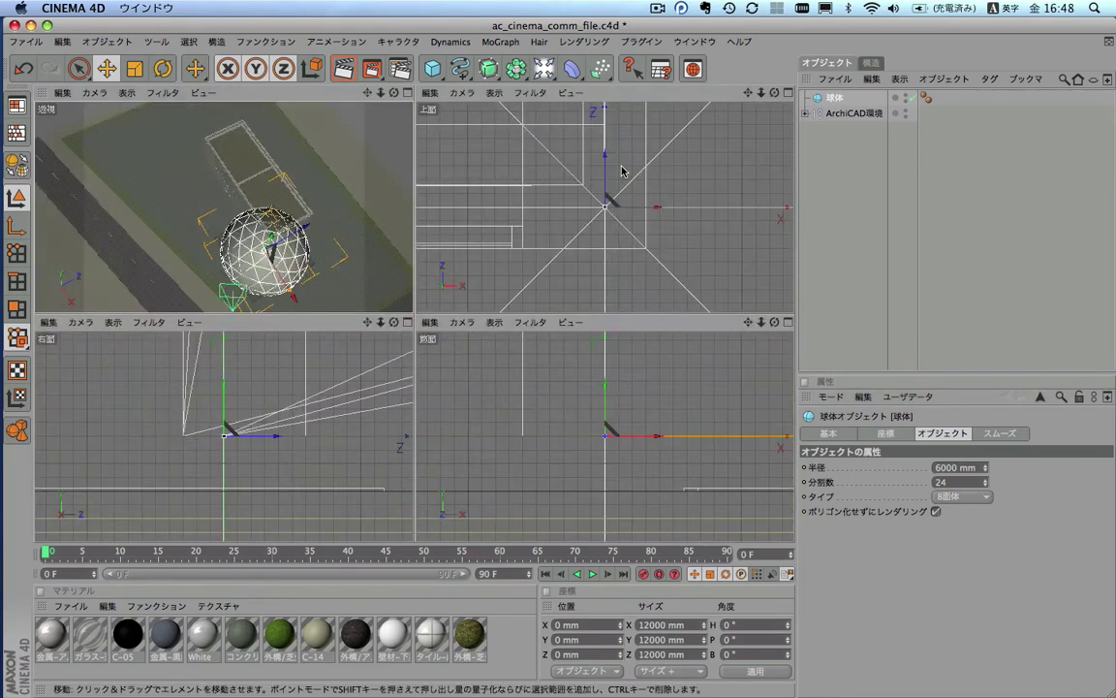
middle_click(621, 171)
scroll(614, 187, "up", 5)
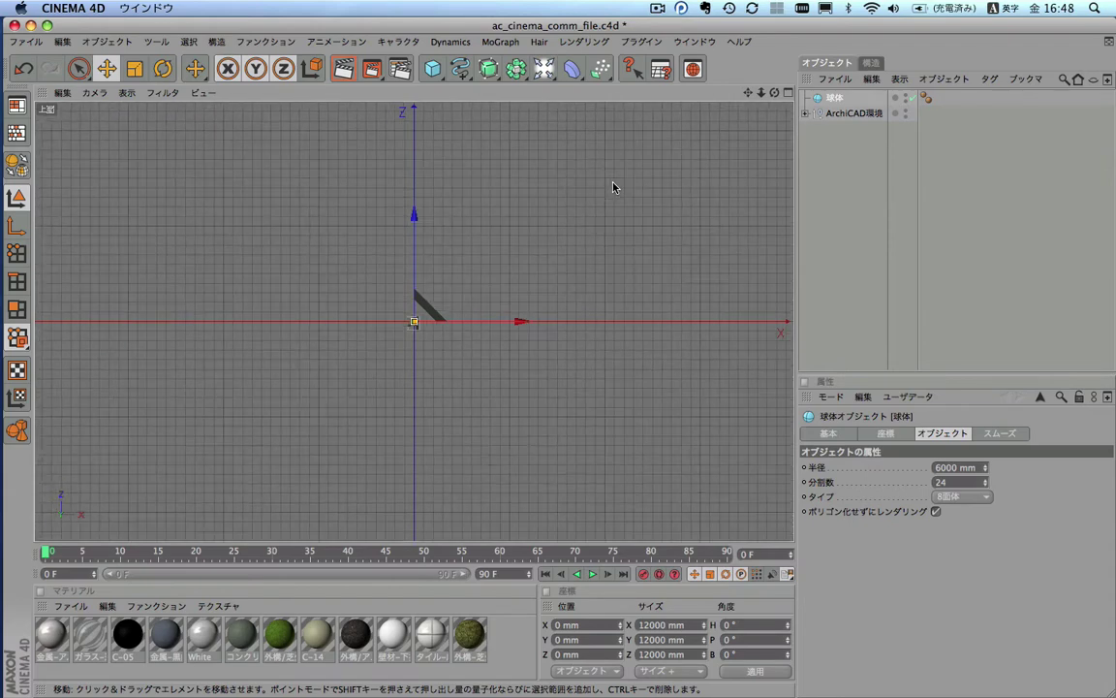
scroll(614, 187, "down", 5)
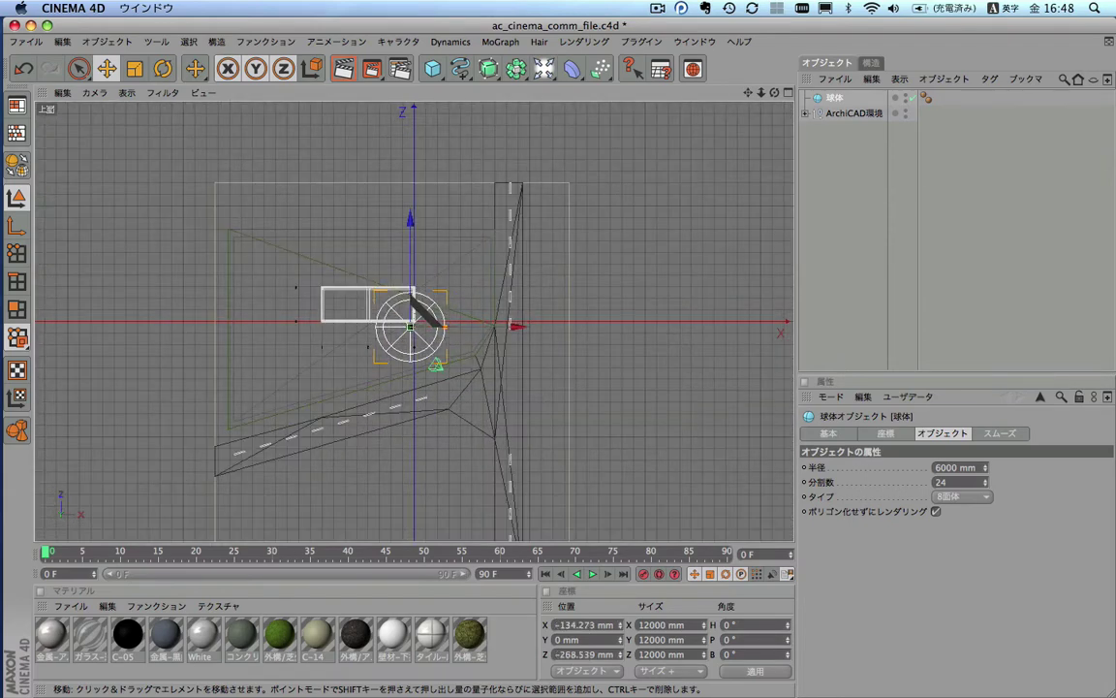
left_click_drag(413, 297, 320, 336)
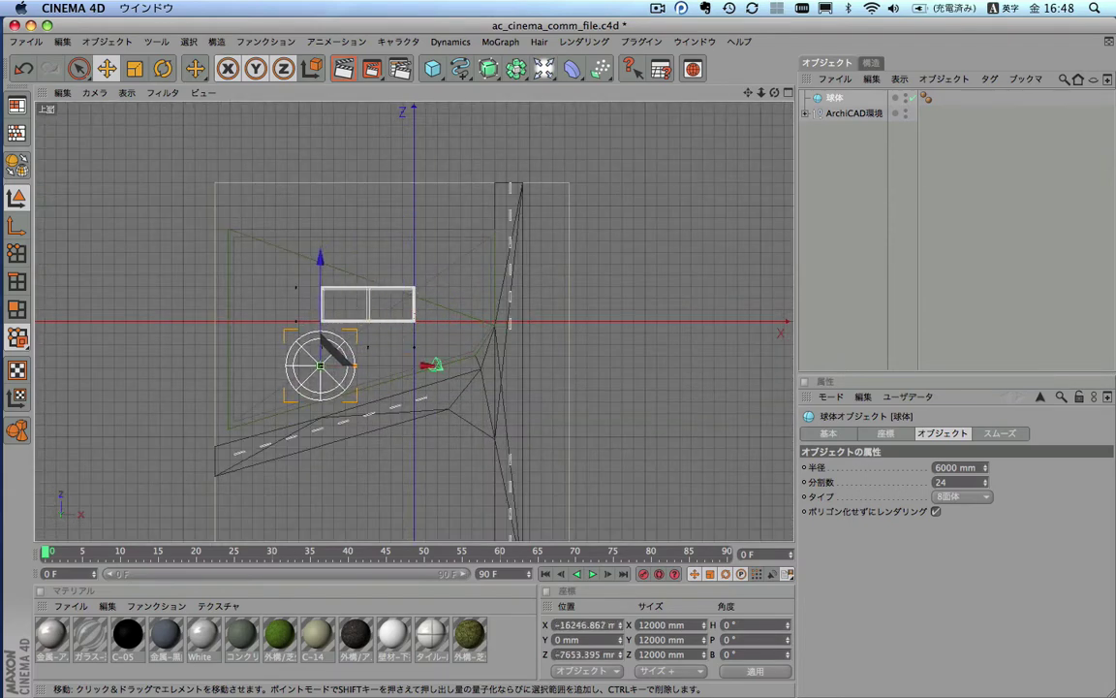
left_click(572, 626)
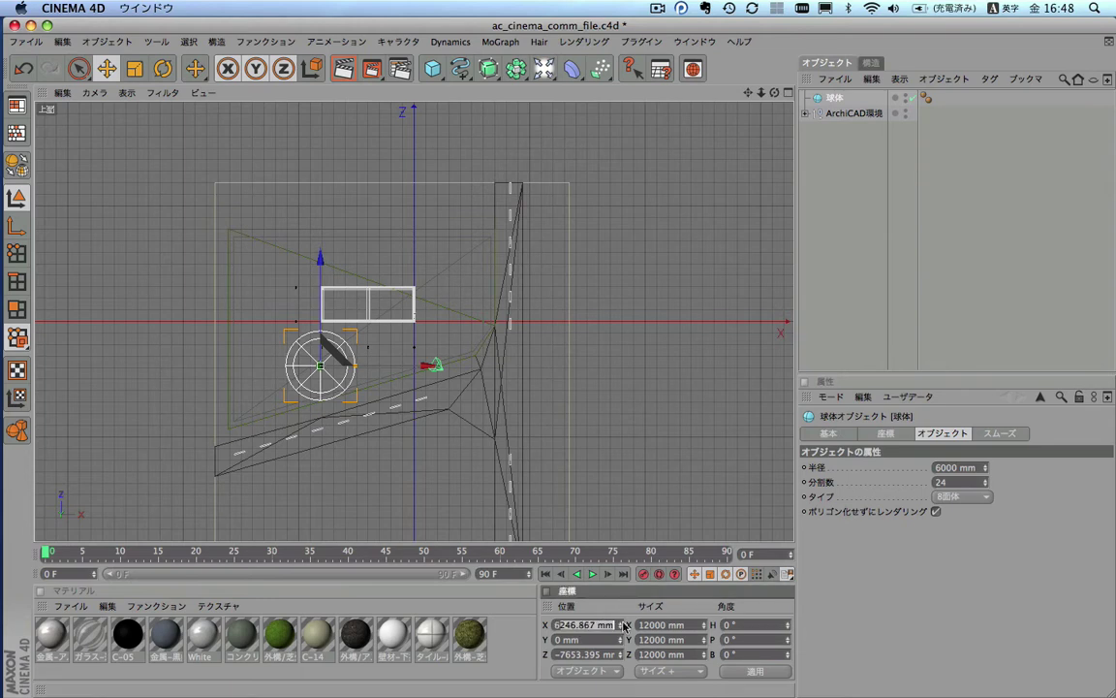
type("-16000")
key("Return")
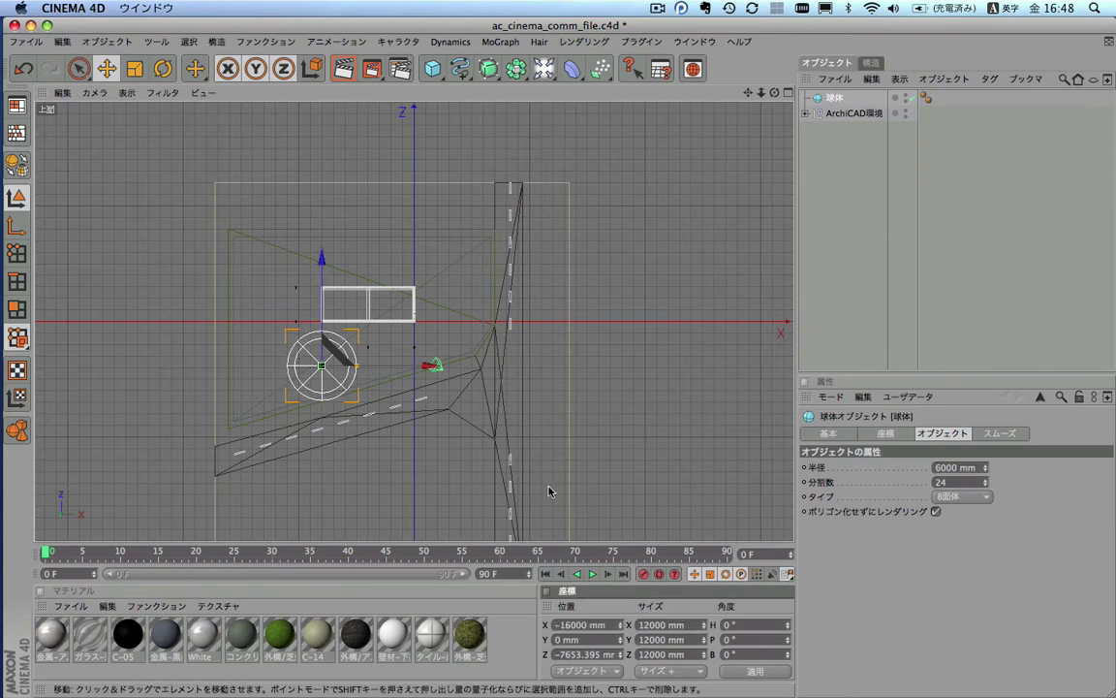
left_click(568, 654)
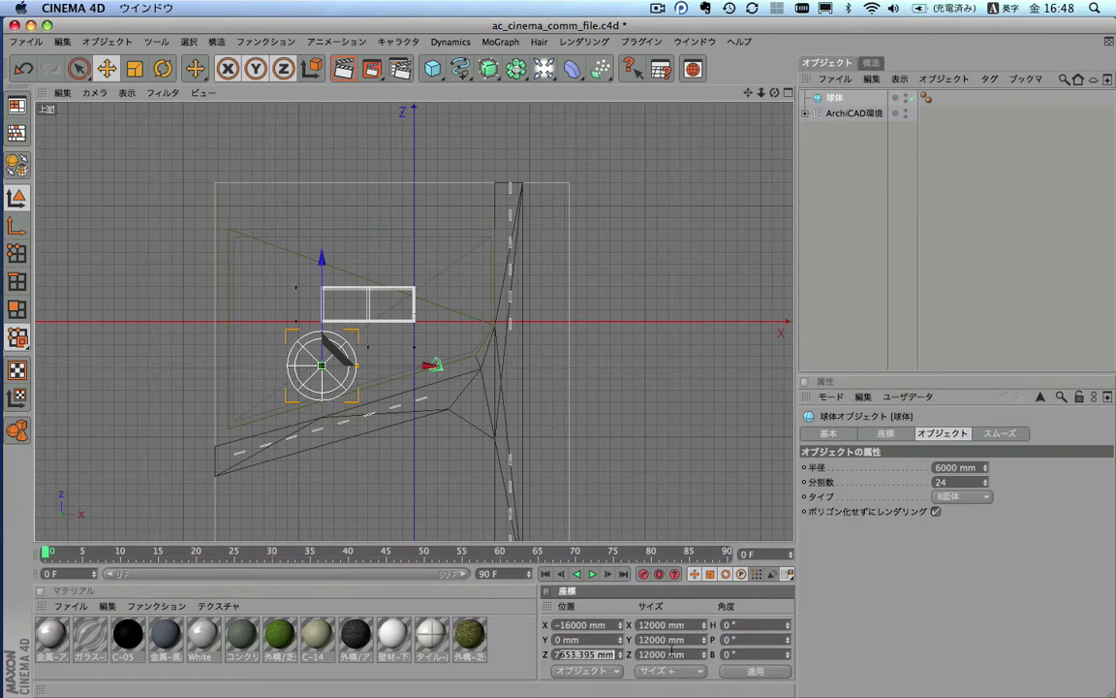
type("-76")
scroll(361, 327, "up", 2)
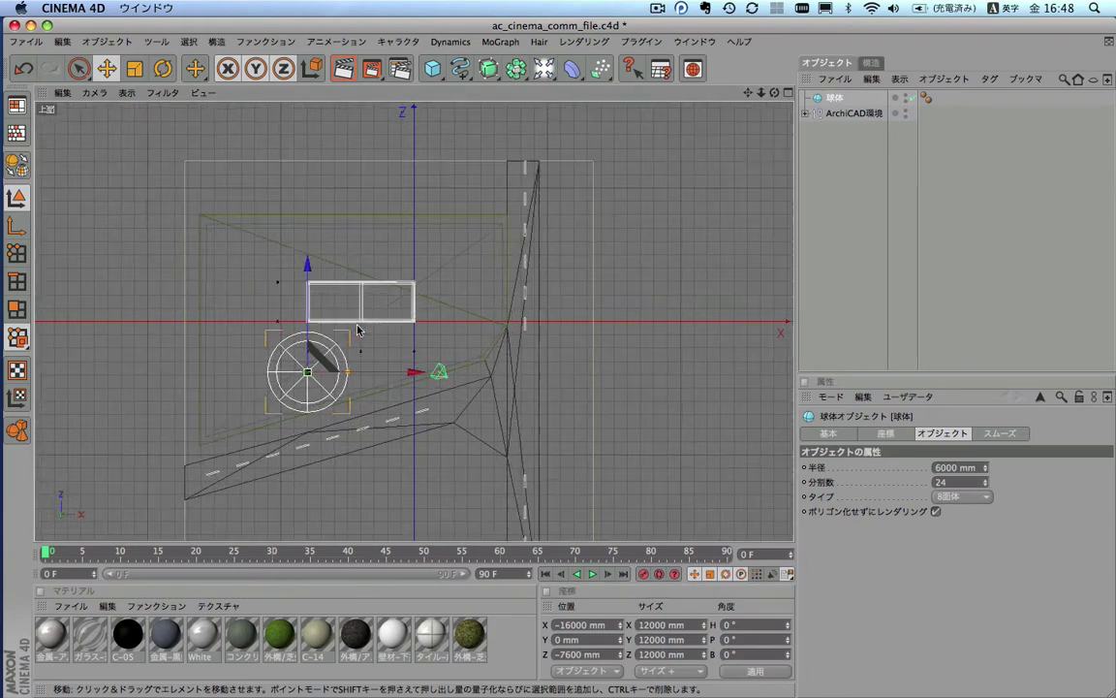
scroll(359, 329, "up", 2)
scroll(356, 331, "up", 1)
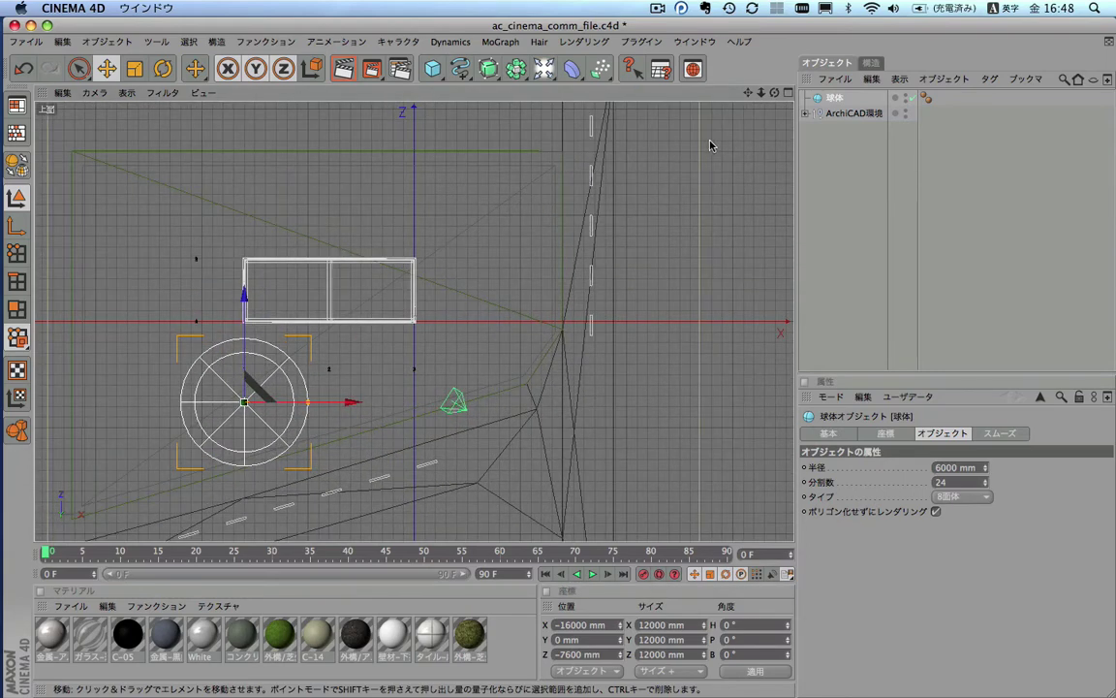
Step: Reduce the sphere radius to 5000 mm and nudge it along Z beside the building
key("F5")
key("F1")
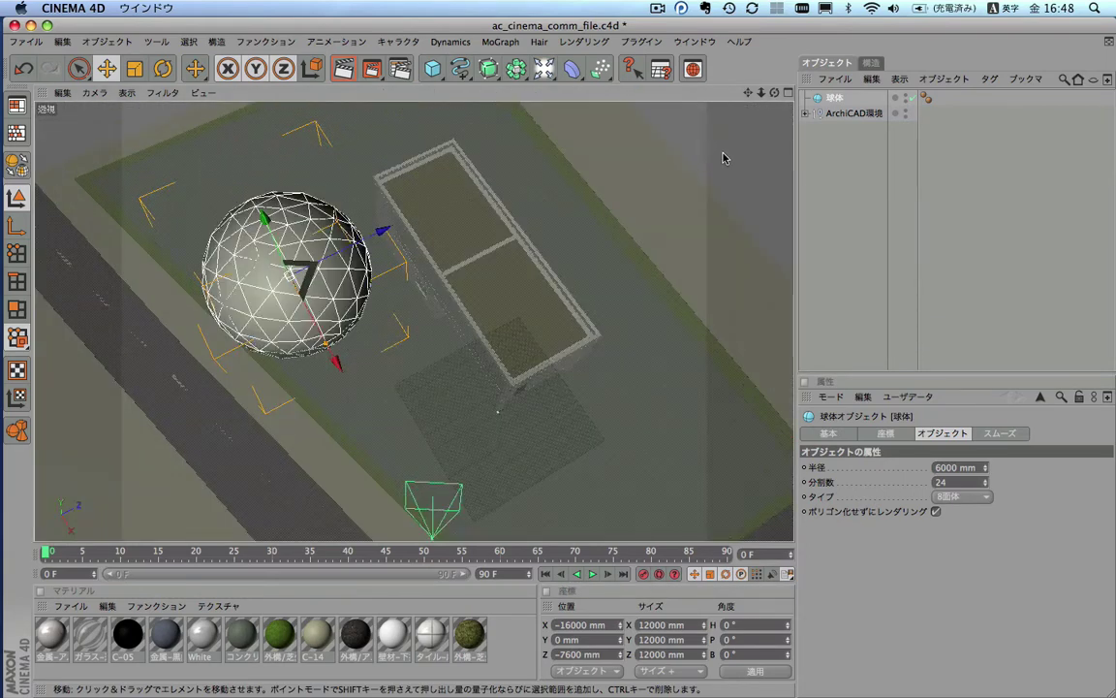
left_click_drag(775, 92, 736, 145)
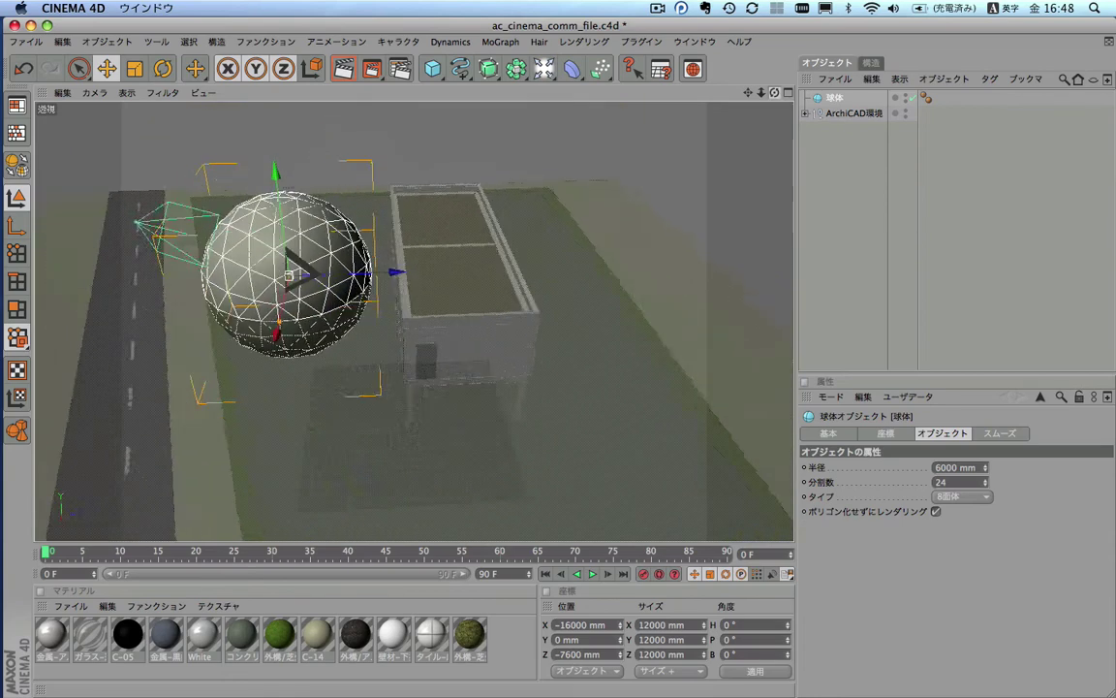
left_click_drag(774, 92, 1114, 513)
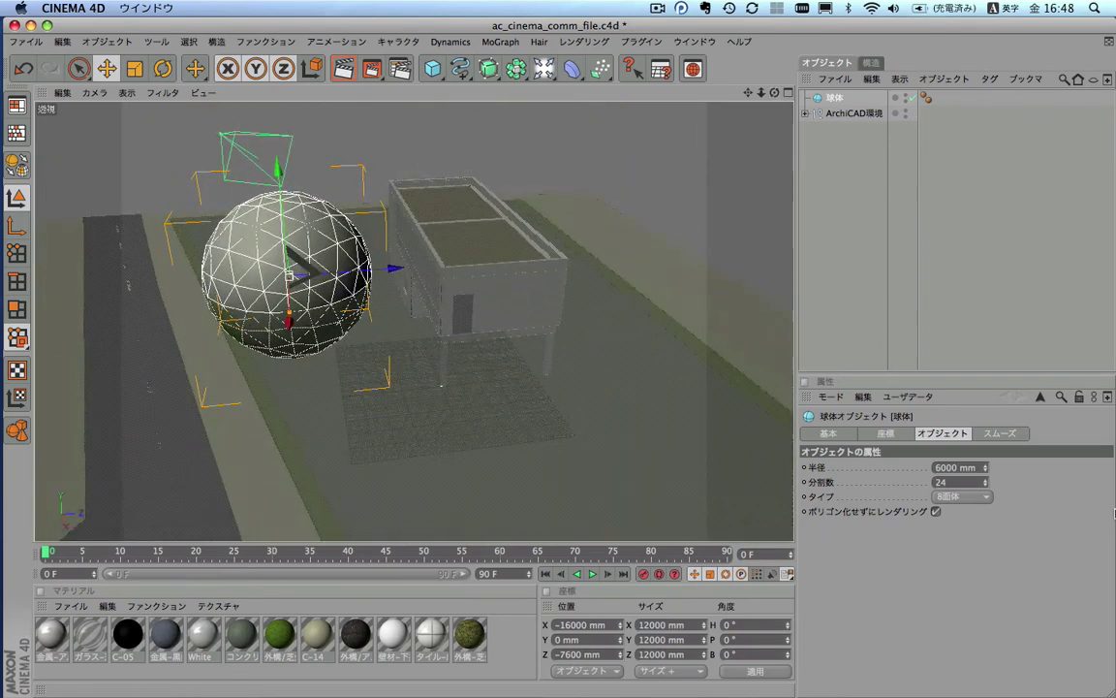
left_click(939, 466)
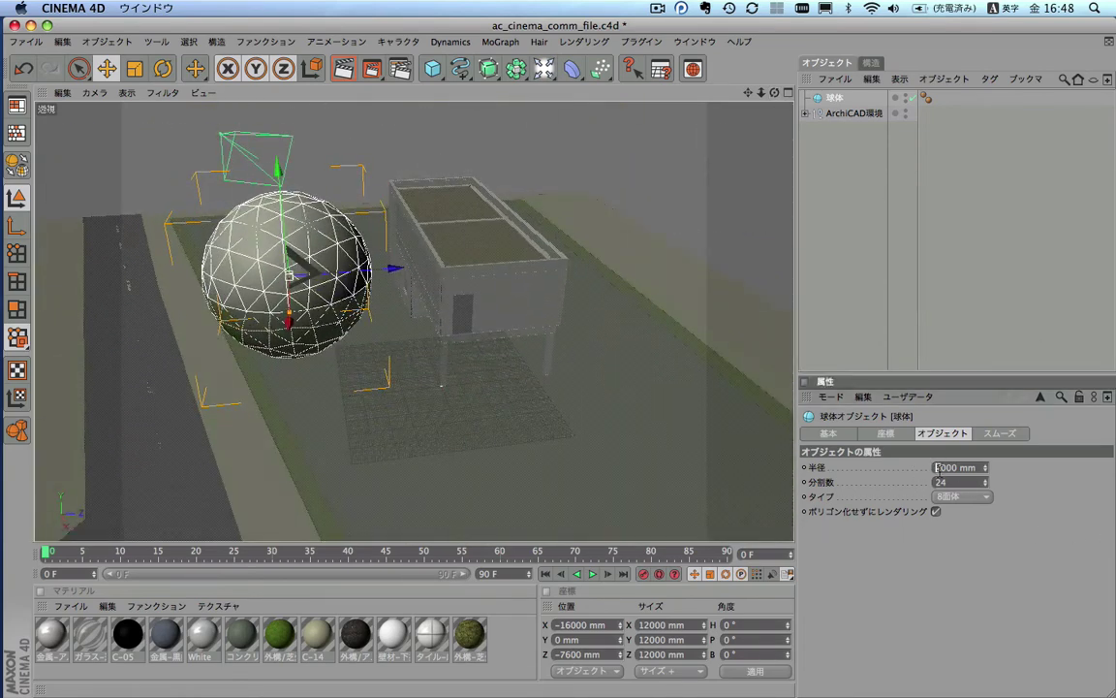
key("Return")
left_click_drag(393, 269, 411, 267)
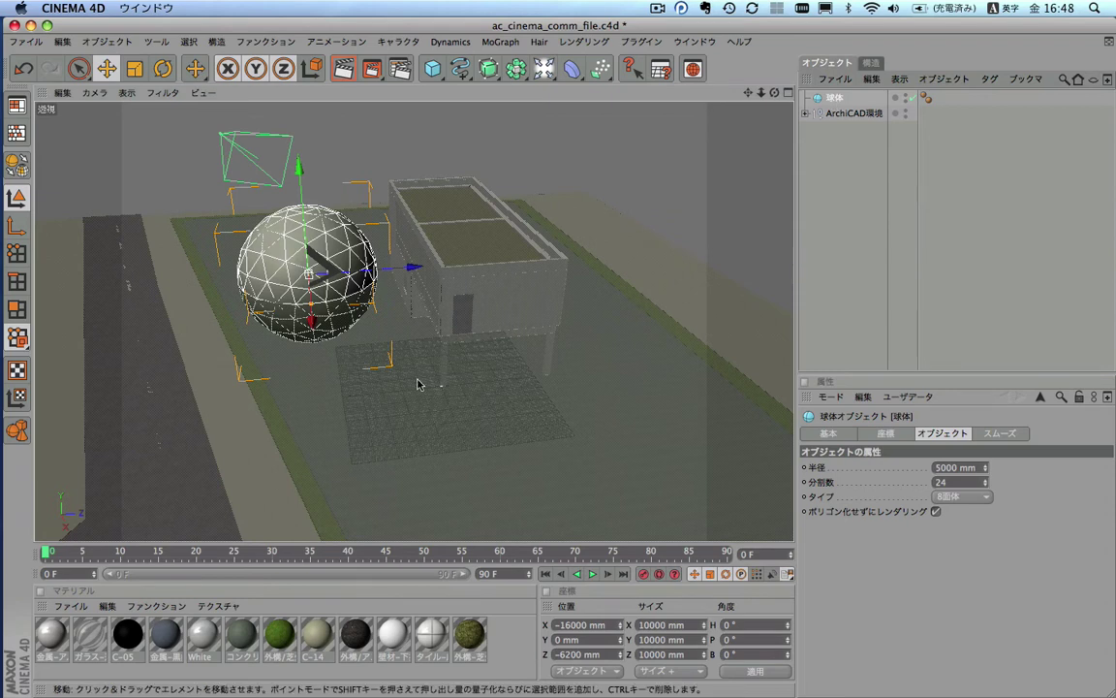
Step: Make the sphere an editable polygon object and view it in the enlarged right view
left_click(18, 165)
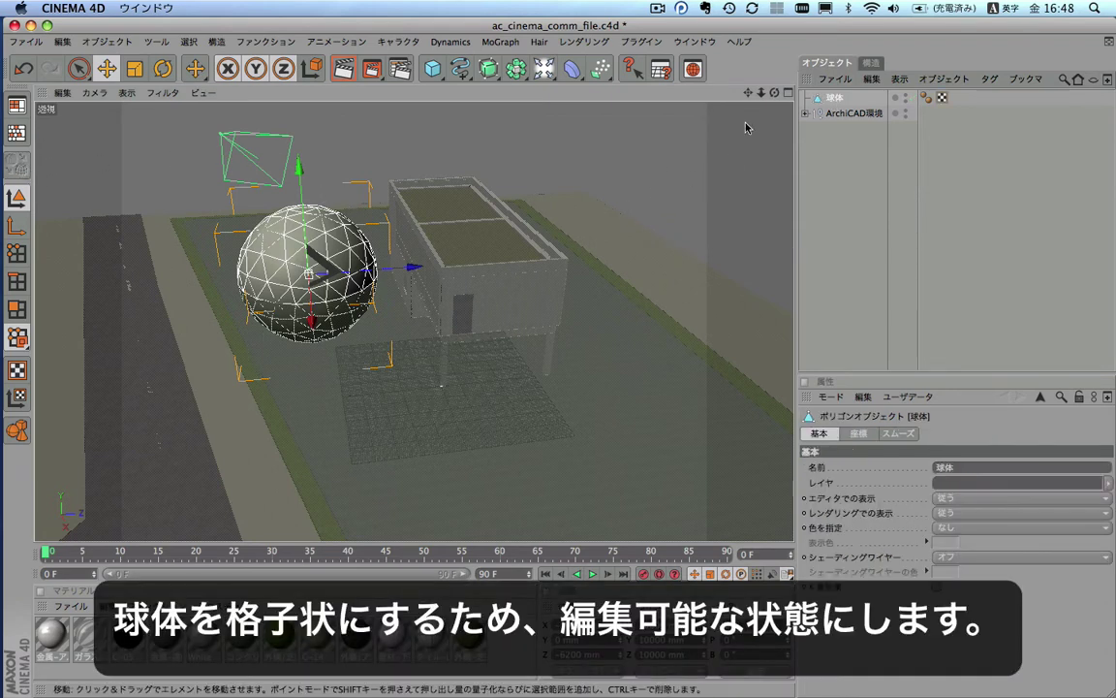
middle_click(215, 250)
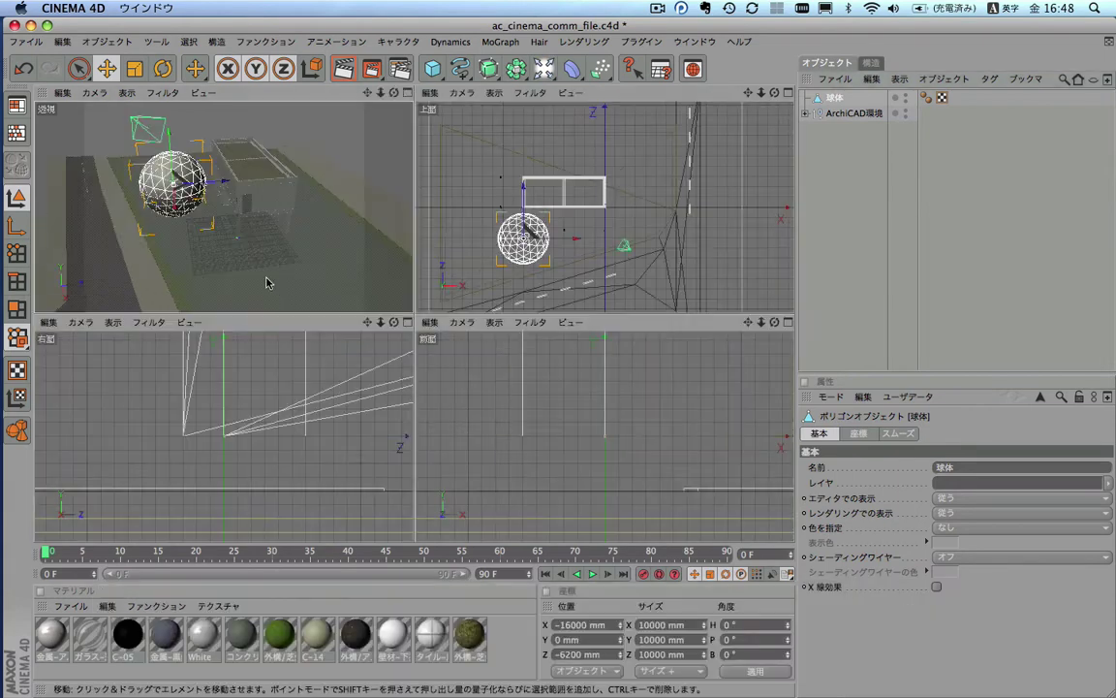
middle_click(316, 385)
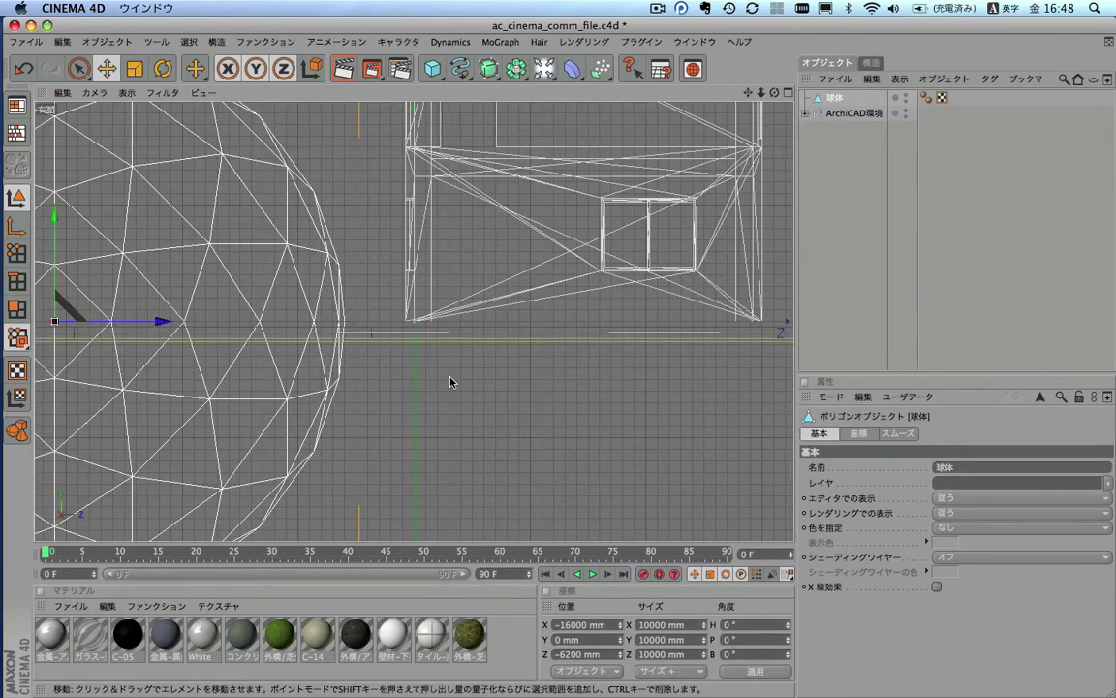
scroll(450, 381, "up", 2)
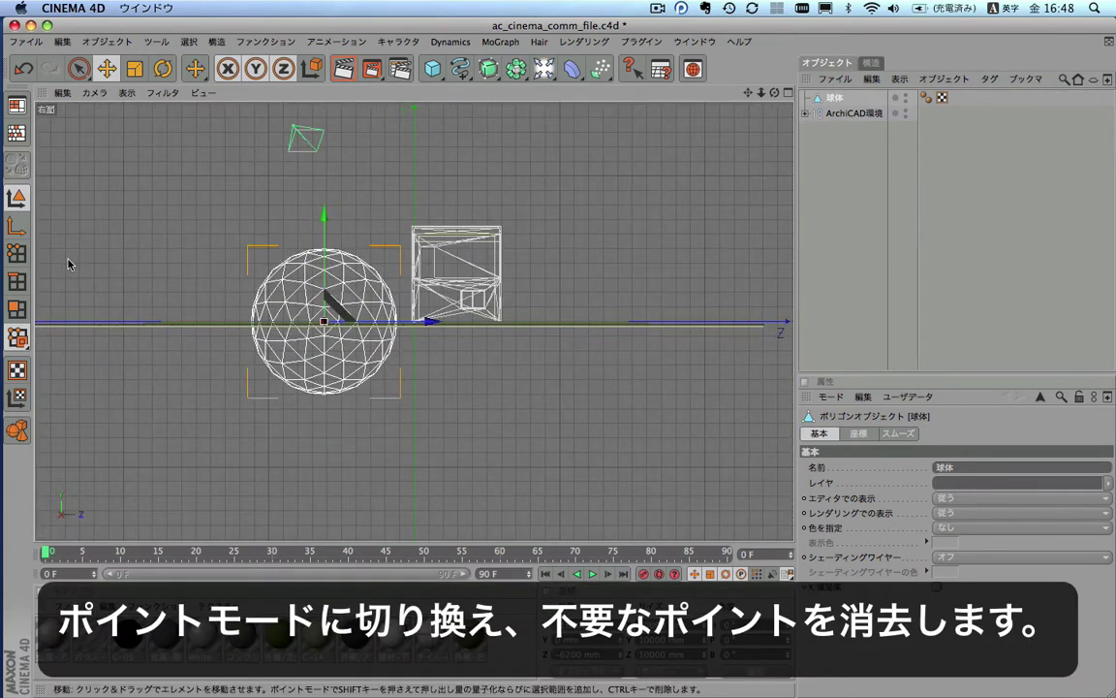
Step: Box-select the sphere's lower-half points, including hidden ones, and delete them
left_click(16, 255)
left_click_drag(79, 68, 135, 85)
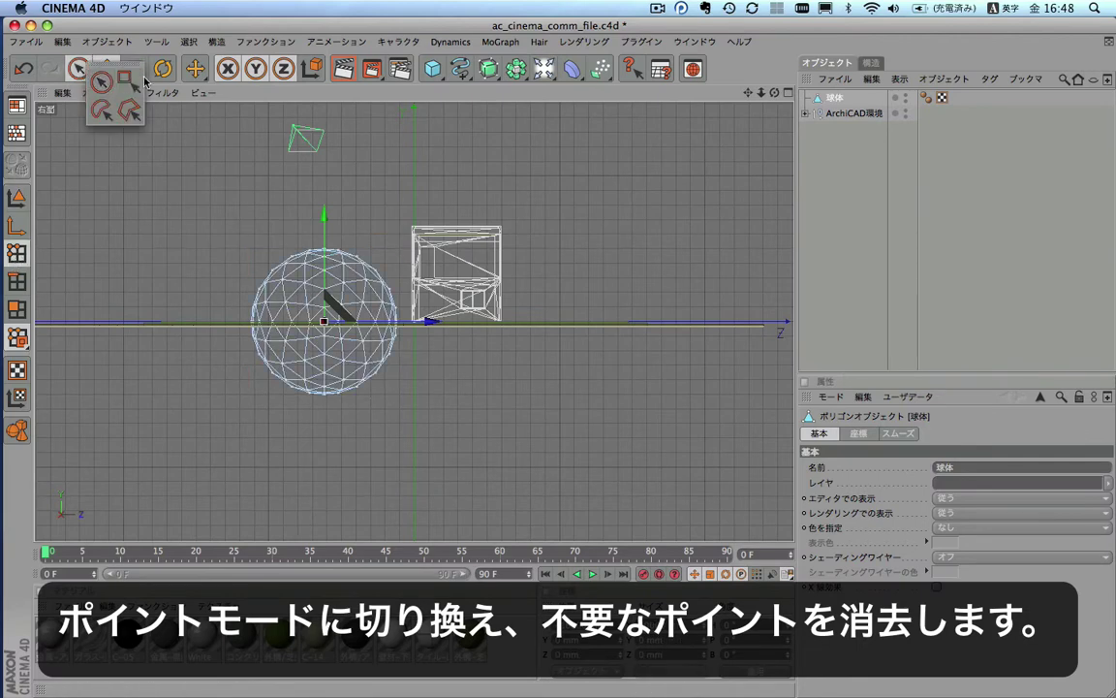
left_click(136, 85)
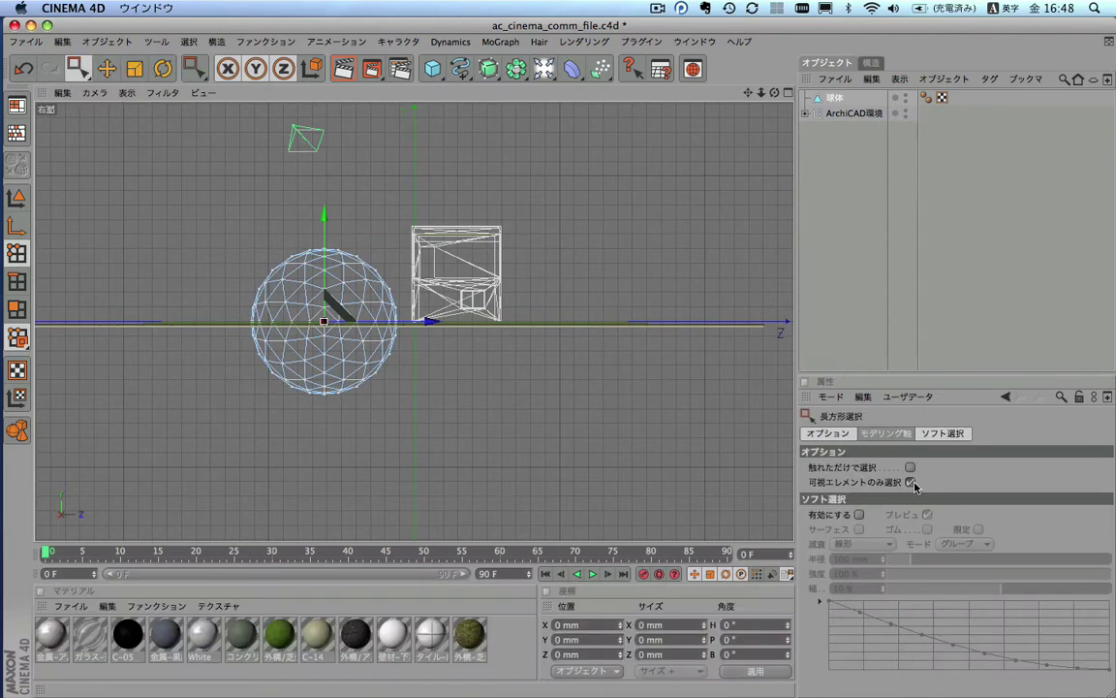
left_click(911, 481)
left_click_drag(448, 450, 166, 327)
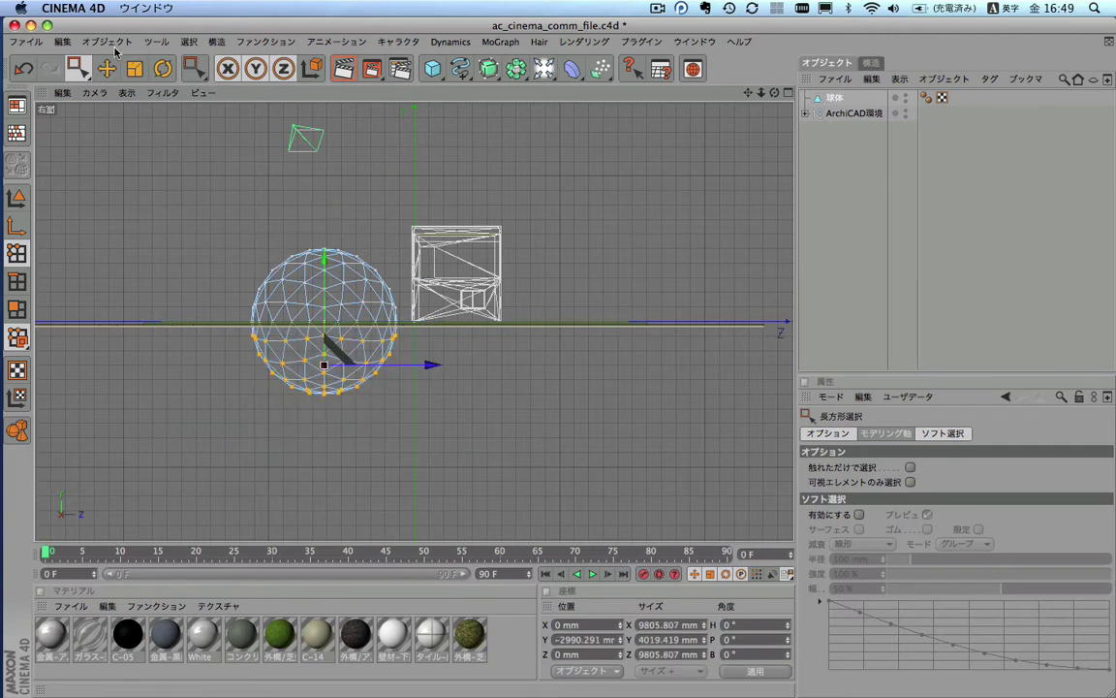
left_click(62, 42)
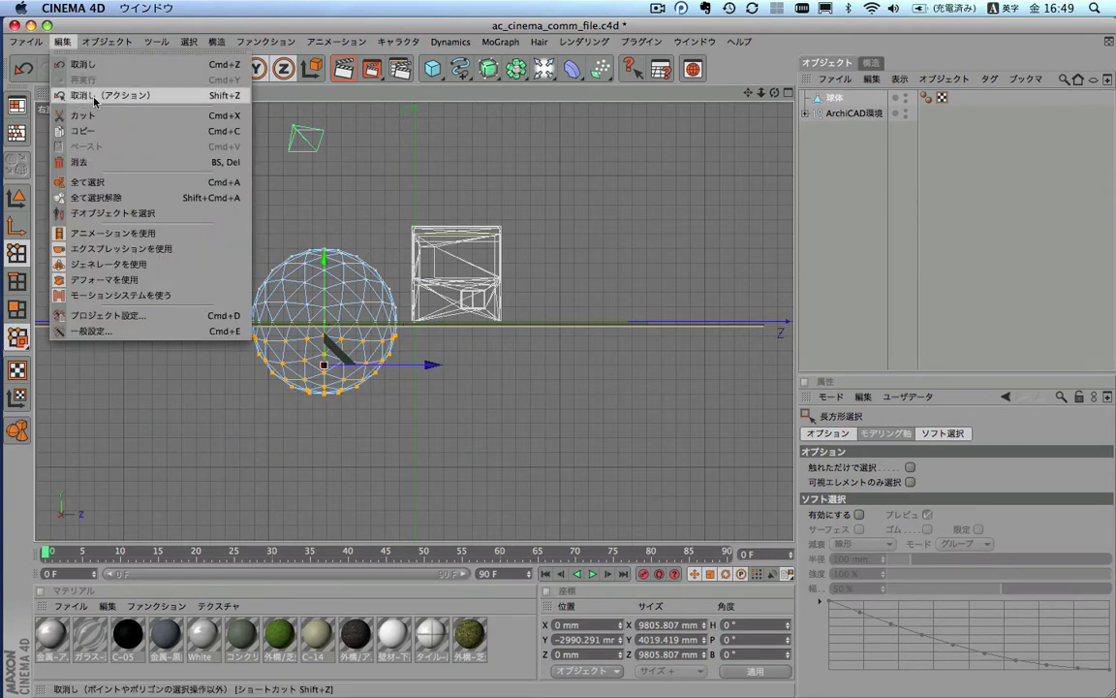
left_click(91, 167)
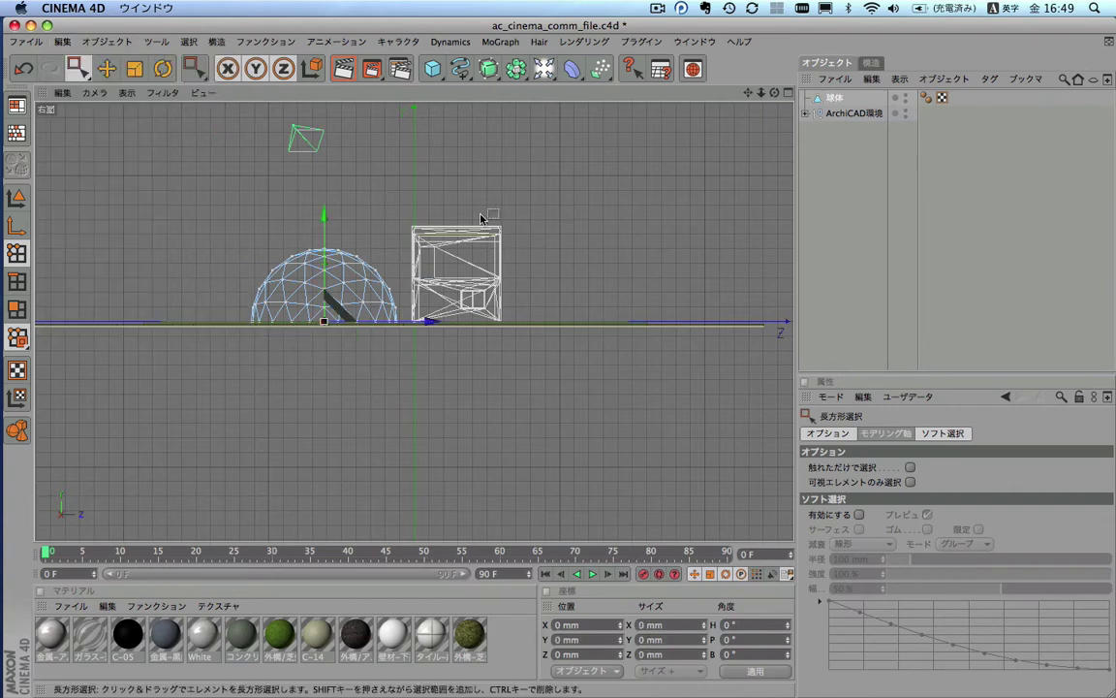
middle_click(415, 194)
middle_click(298, 196)
left_click_drag(593, 187, 472, 228, "alt")
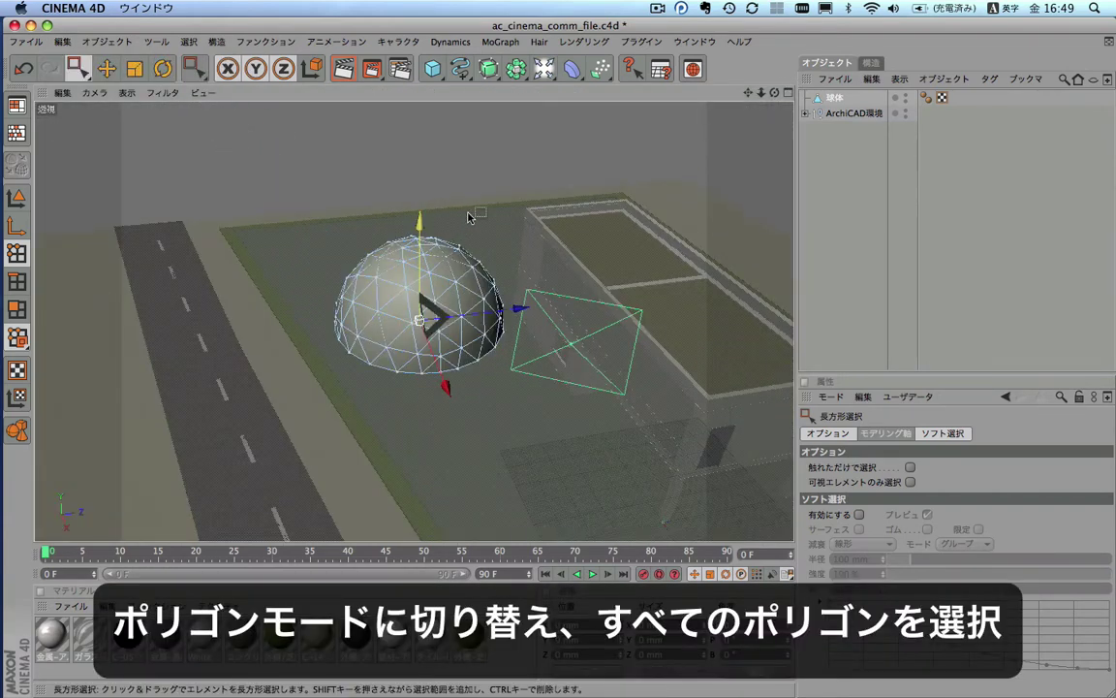
Step: Inset every dome polygon separately by 80 mm with Extrude Inner, Preserve Groups off
left_click(16, 309)
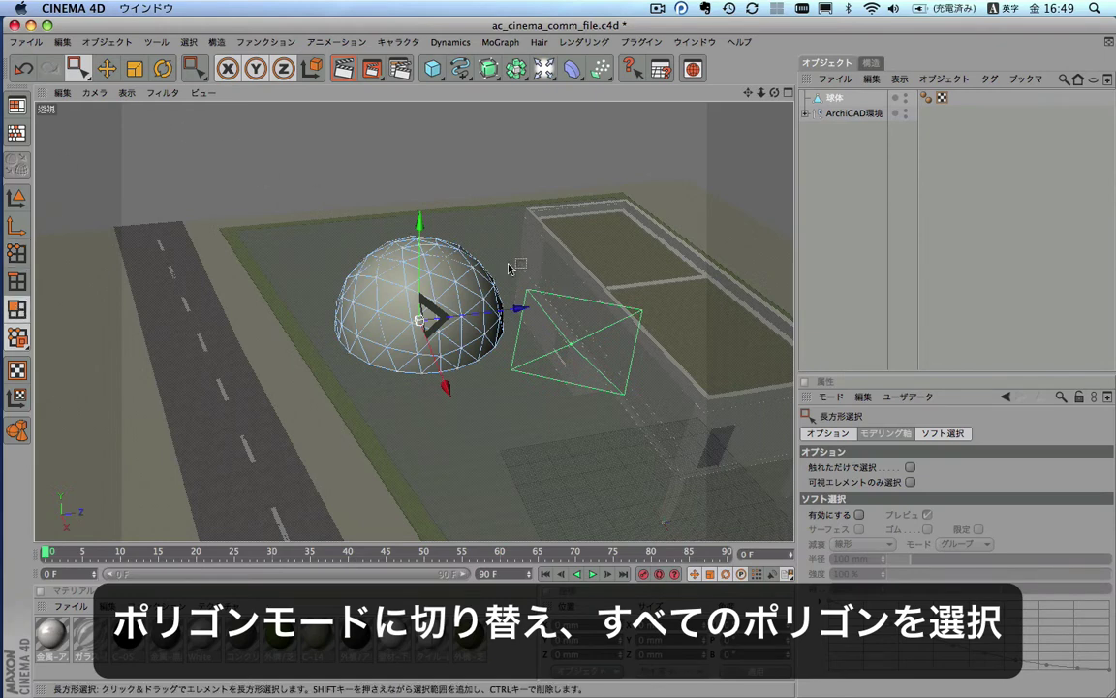
key("super+a")
right_click(531, 95)
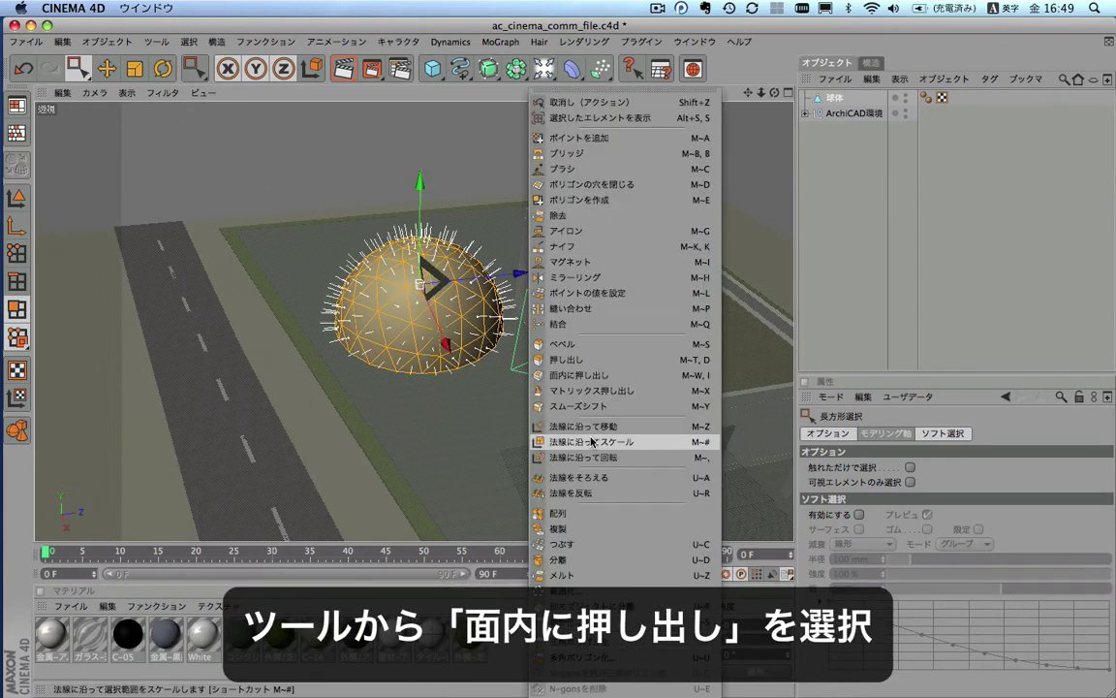
left_click(581, 375)
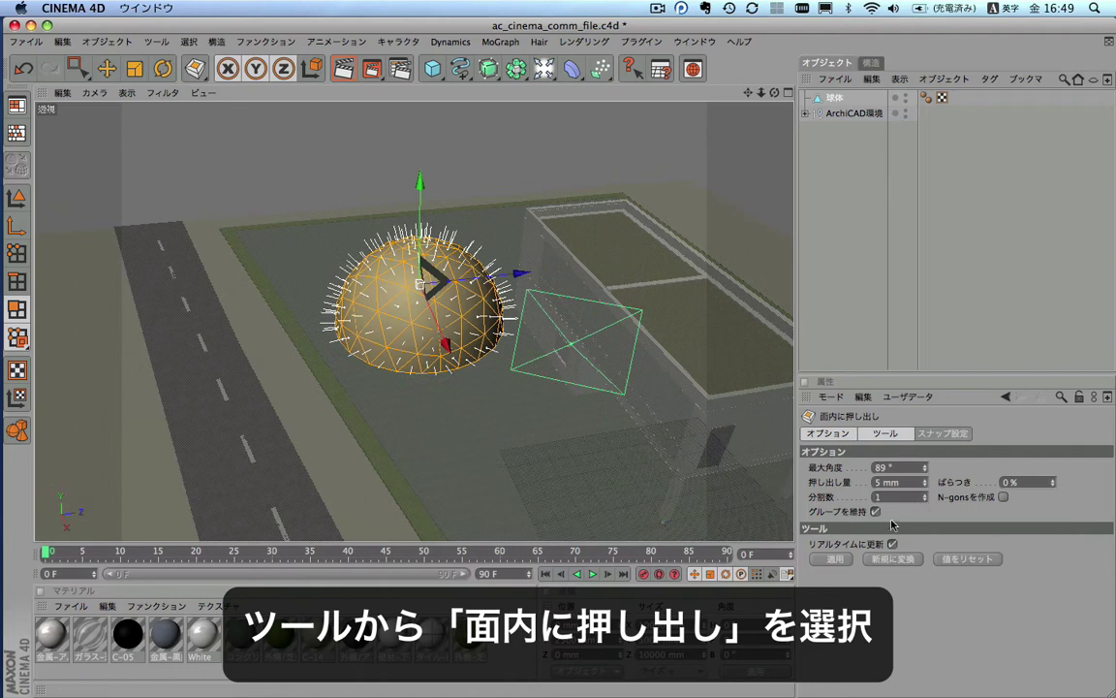
left_click(875, 511)
mouse_move(426, 310)
left_mouse_down()
mouse_move(504, 310)
mouse_move(490, 337)
mouse_move(471, 338)
left_mouse_up()
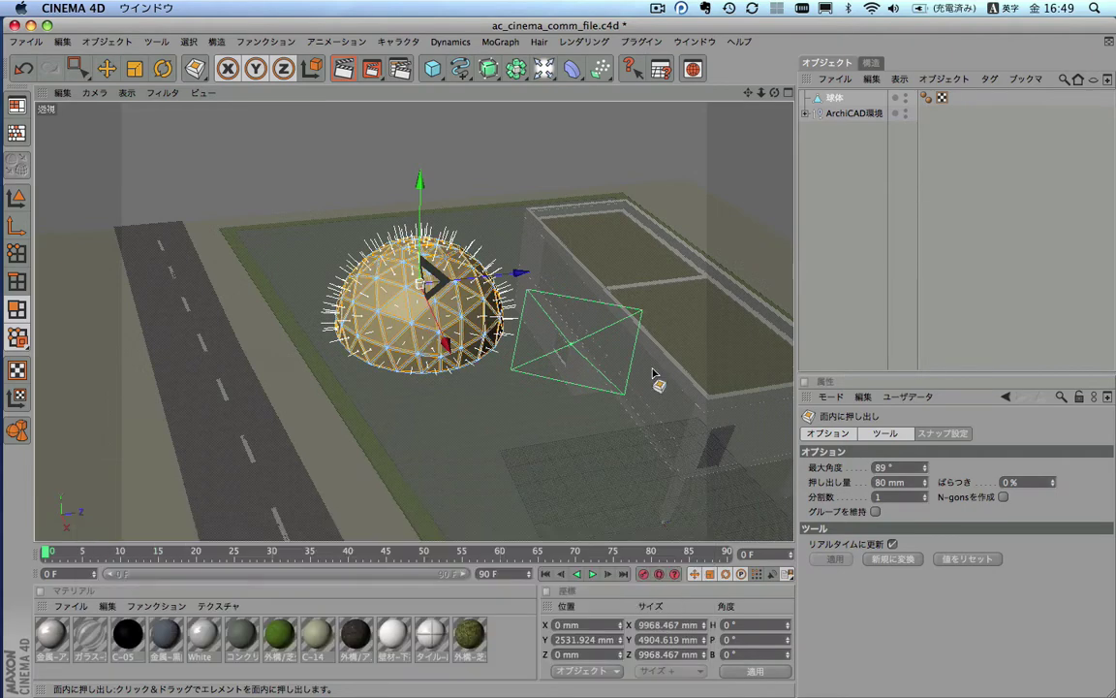
scroll(590, 308, "up", 2)
scroll(590, 308, "up", 3)
scroll(590, 308, "up", 2)
scroll(590, 307, "up", 2)
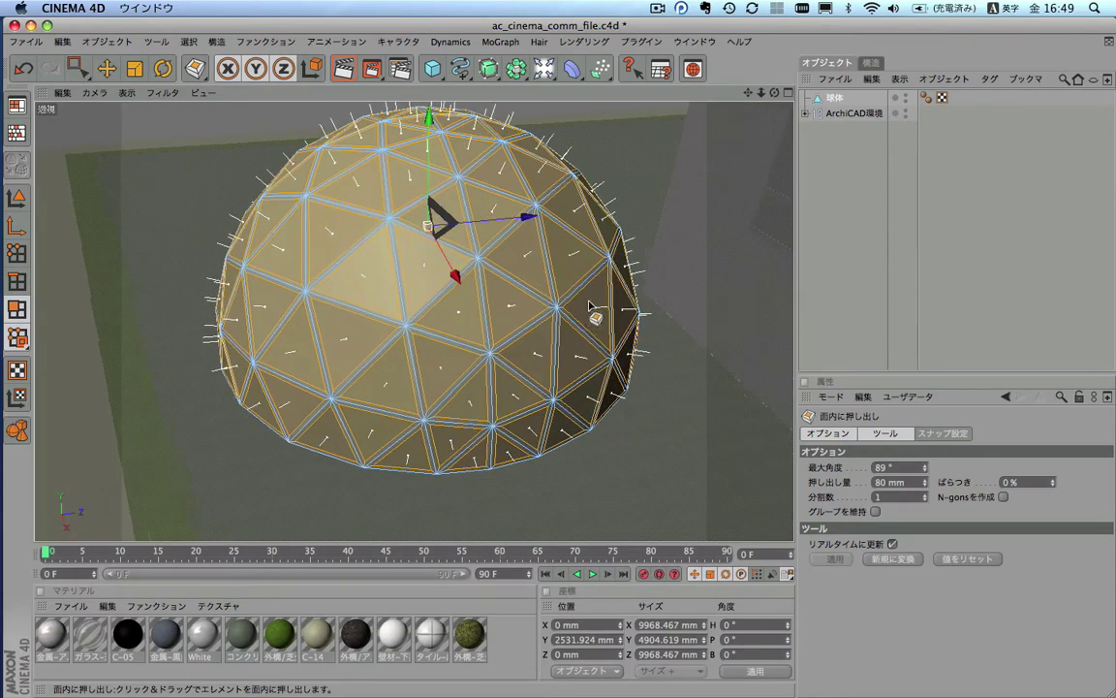
mouse_move(703, 101)
left_mouse_down("alt")
mouse_move(640, 107)
mouse_move(611, 153)
mouse_move(709, 147)
left_mouse_up("alt")
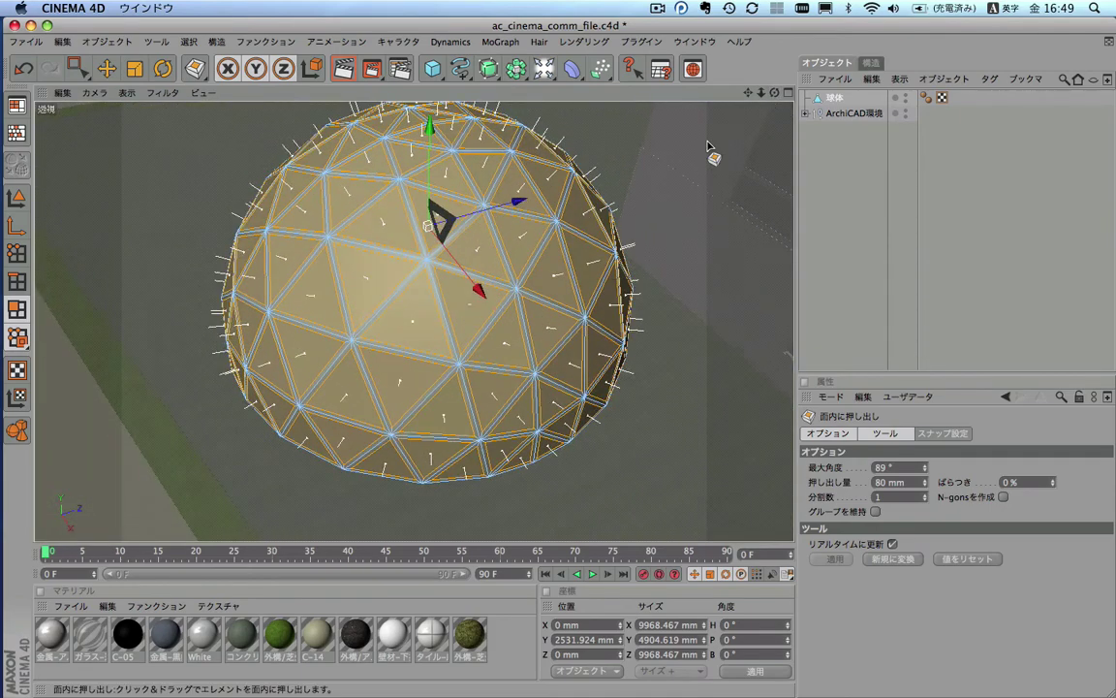
left_click(286, 44)
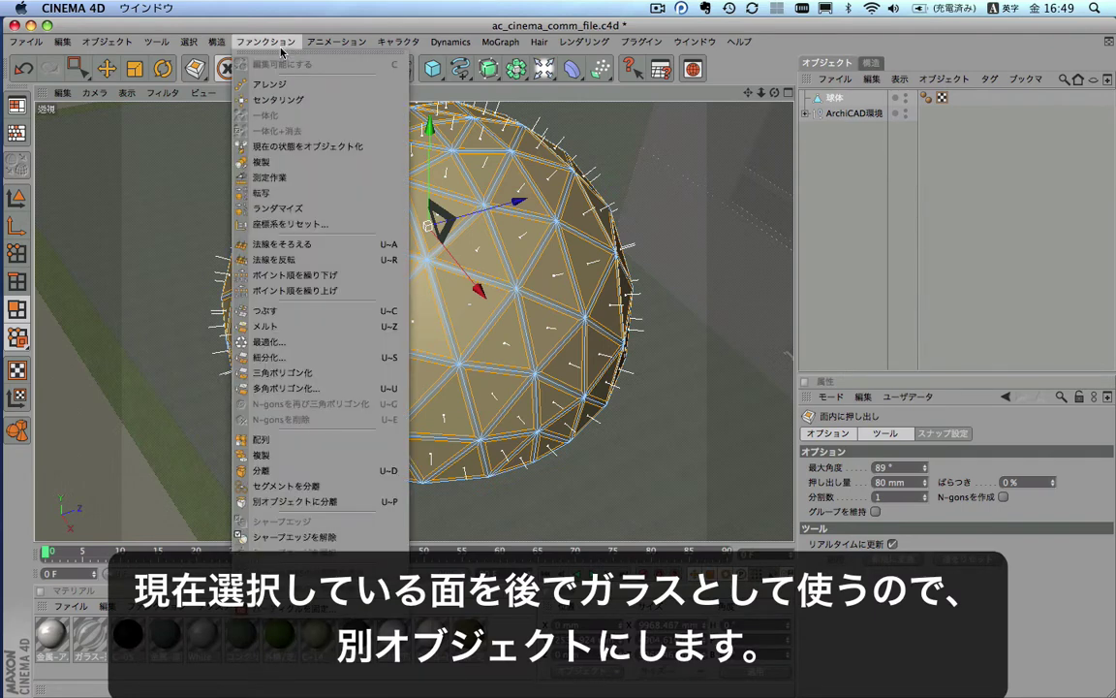
Step: Split off the inset inner triangles, delete them from the dome, and select all lattice faces
left_click(291, 501)
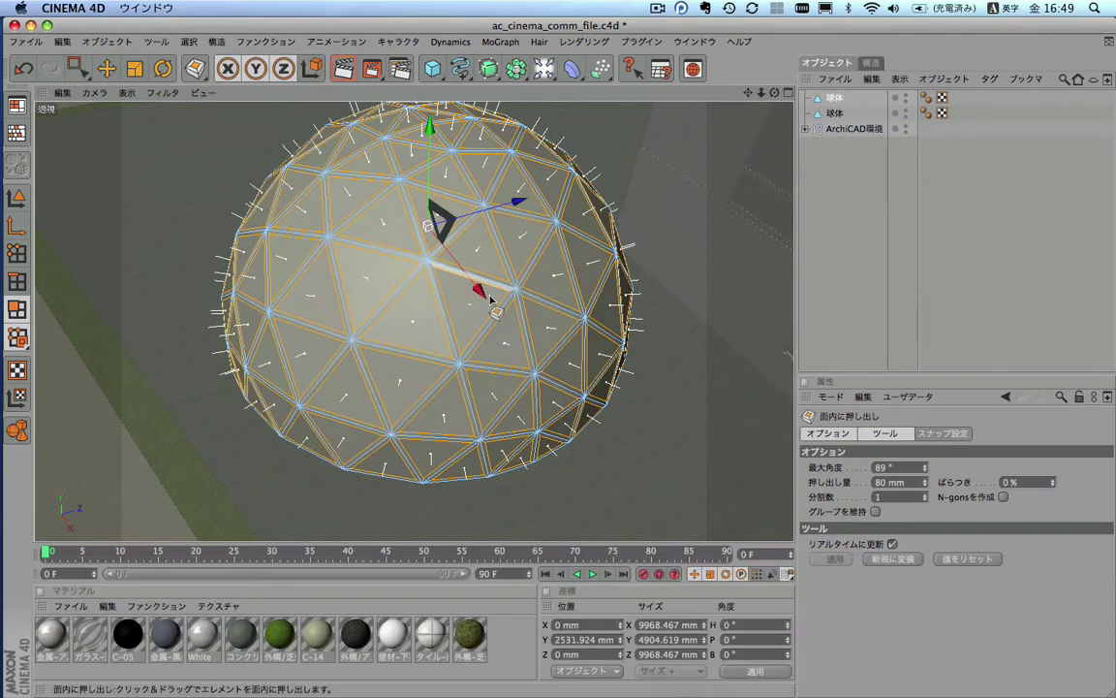
left_click(107, 42)
mouse_move(62, 42)
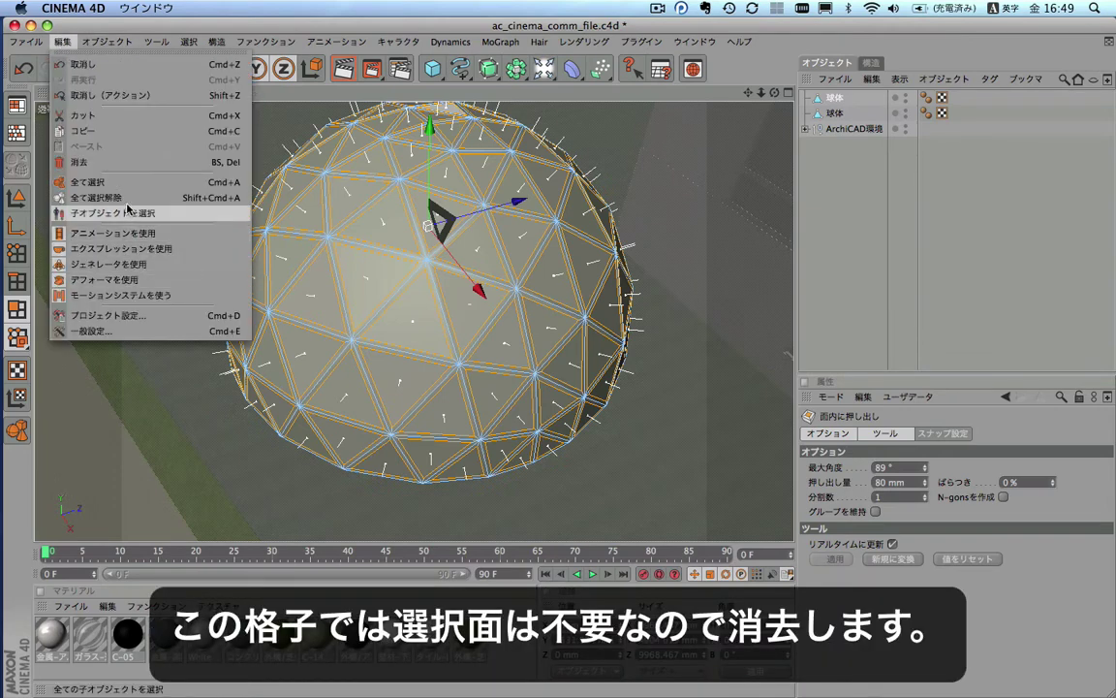
left_click(146, 162)
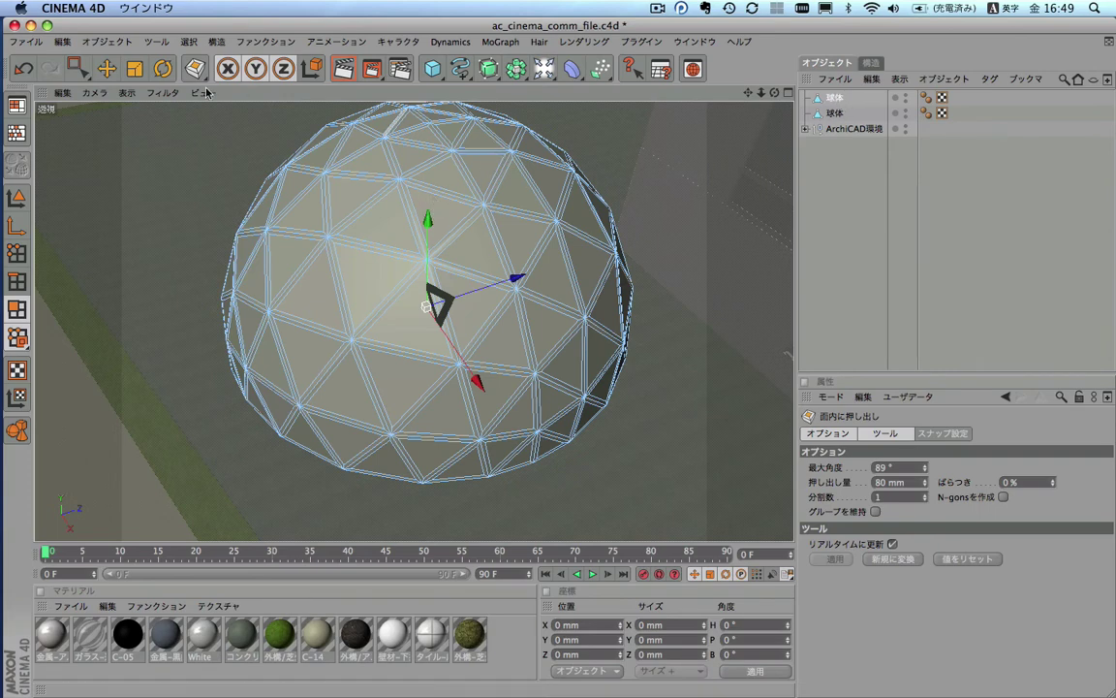
left_click(187, 42)
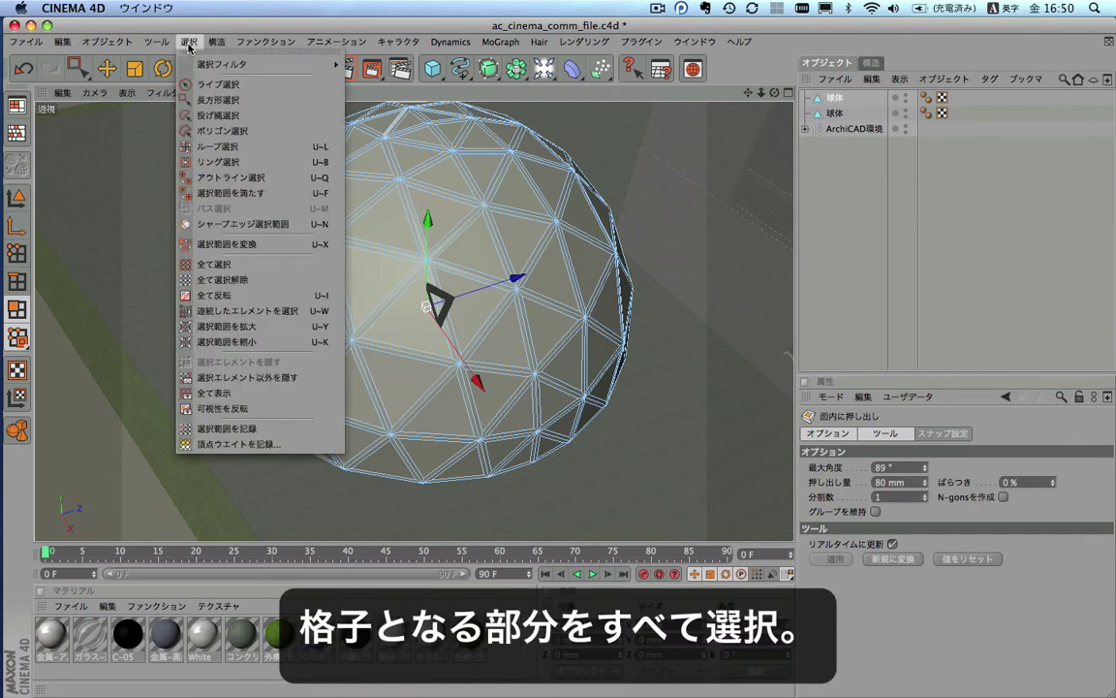
left_click(243, 265)
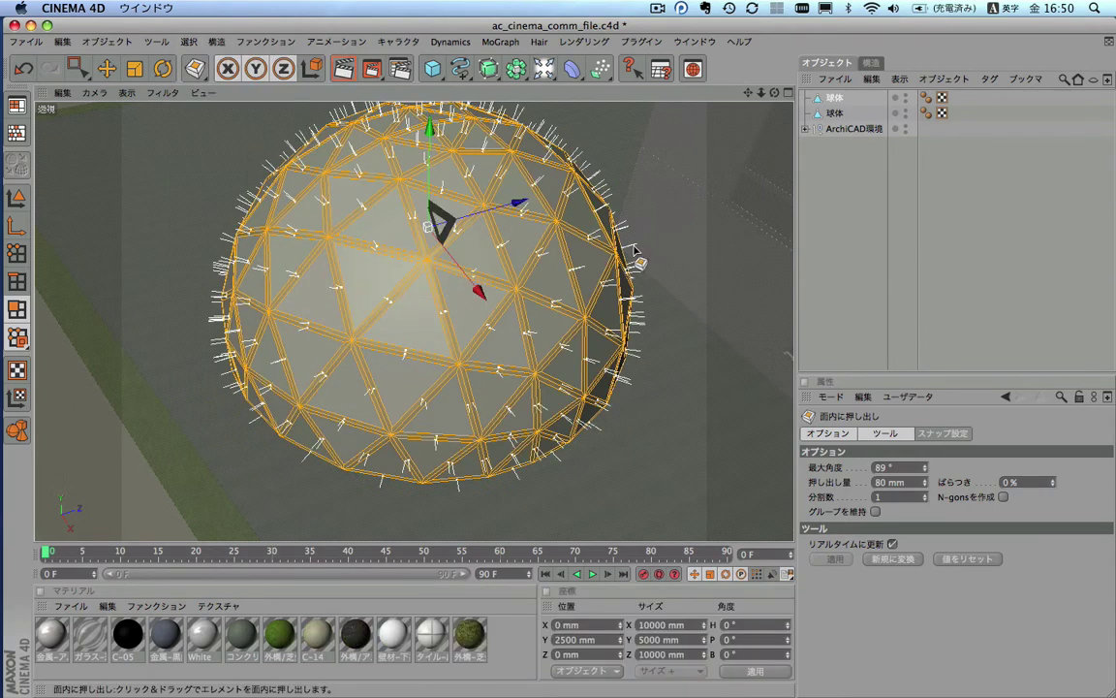
Step: Extrude the lattice 90 mm with Create Caps enabled to form solid struts
right_click(406, 318)
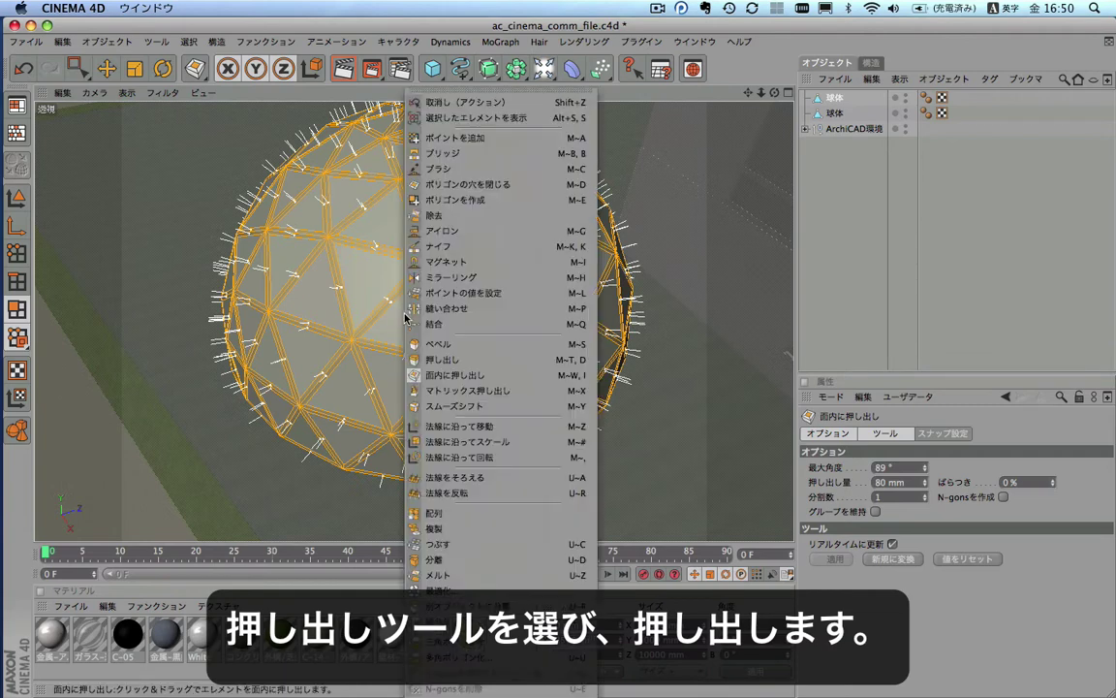
left_click(487, 360)
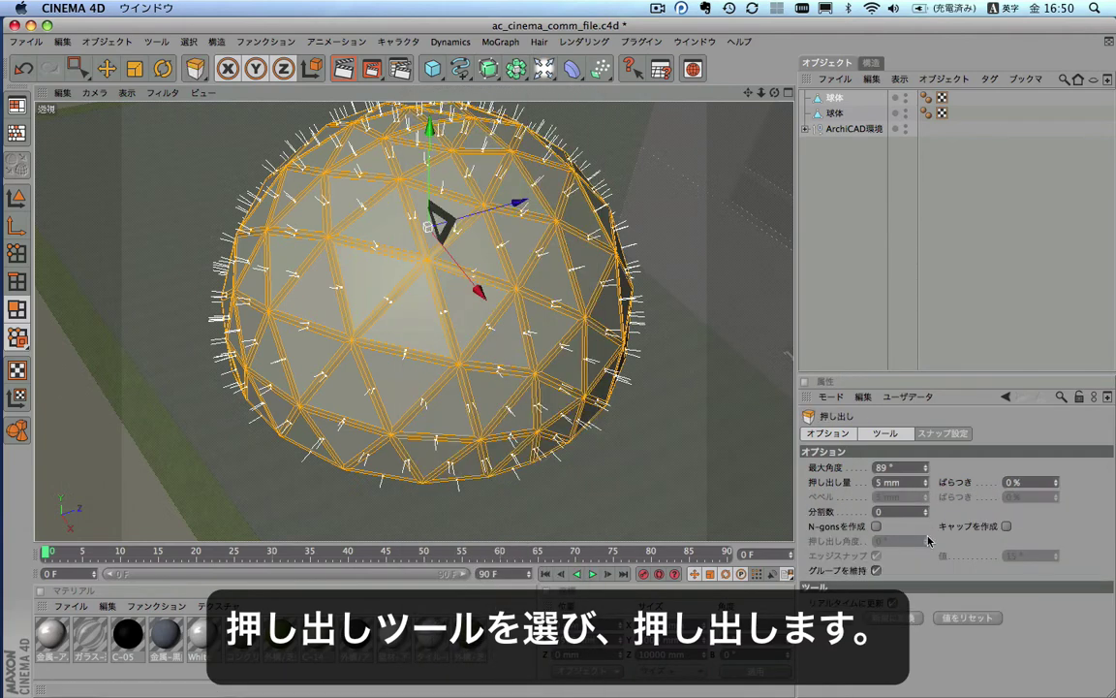
left_click_drag(499, 405, 572, 404)
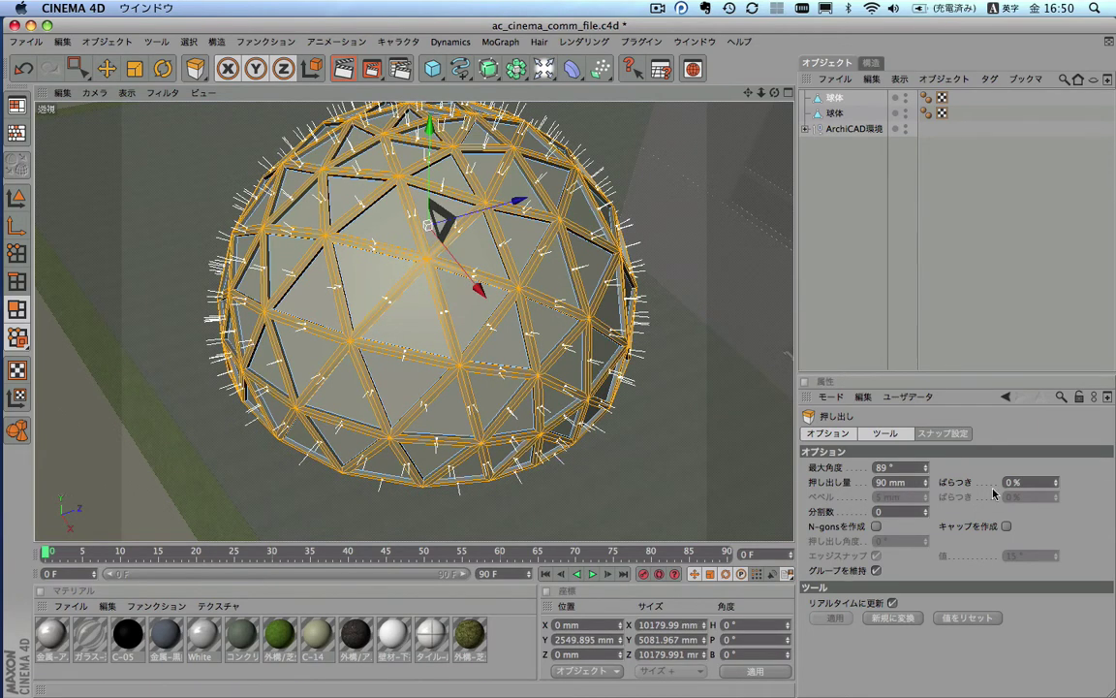
left_click(1008, 527)
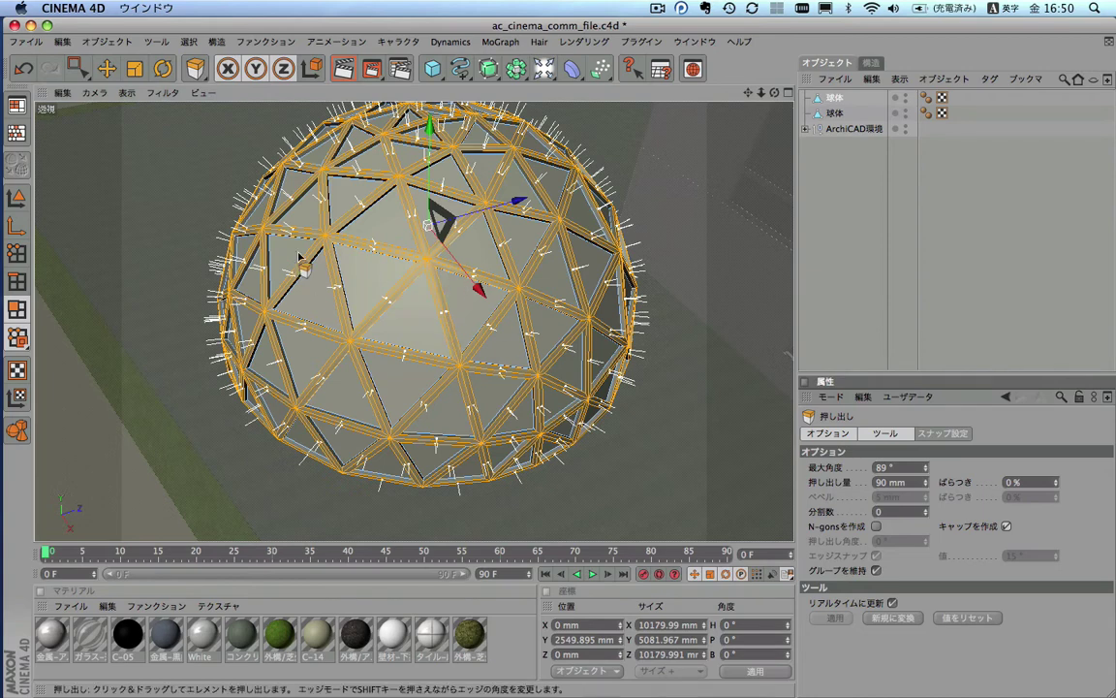
left_click(834, 113)
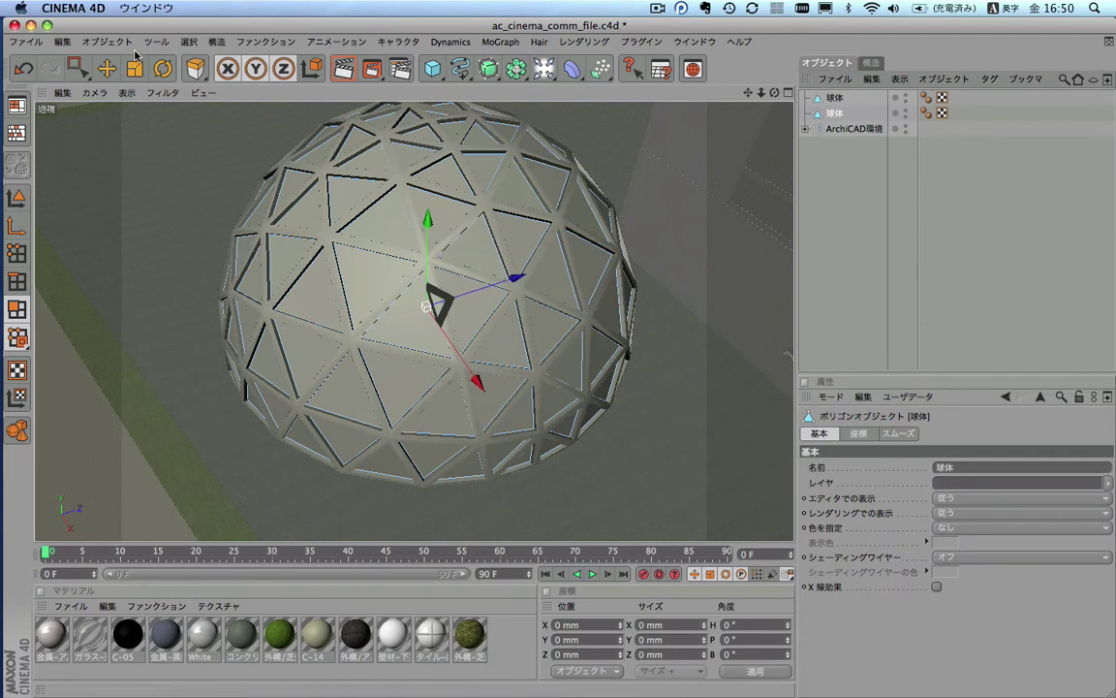
Step: Thicken the panels slightly, apply ガラス-透明 to them and 金属-黒鉛 to the frame
left_click(188, 41)
left_click(215, 254)
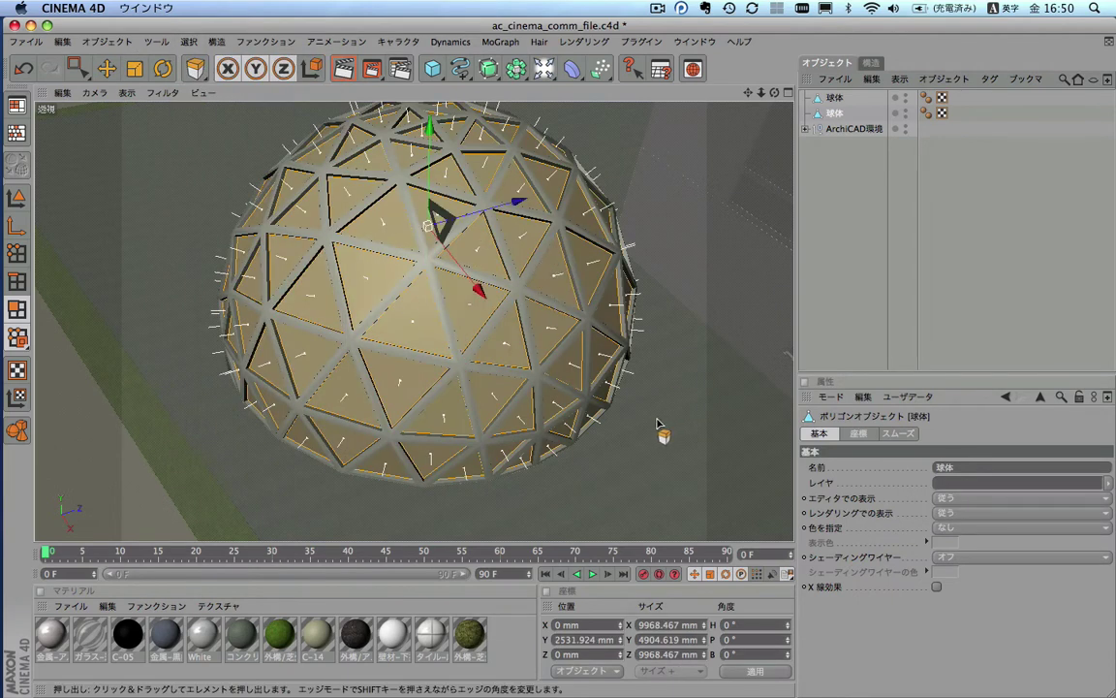
left_click_drag(657, 424, 698, 424)
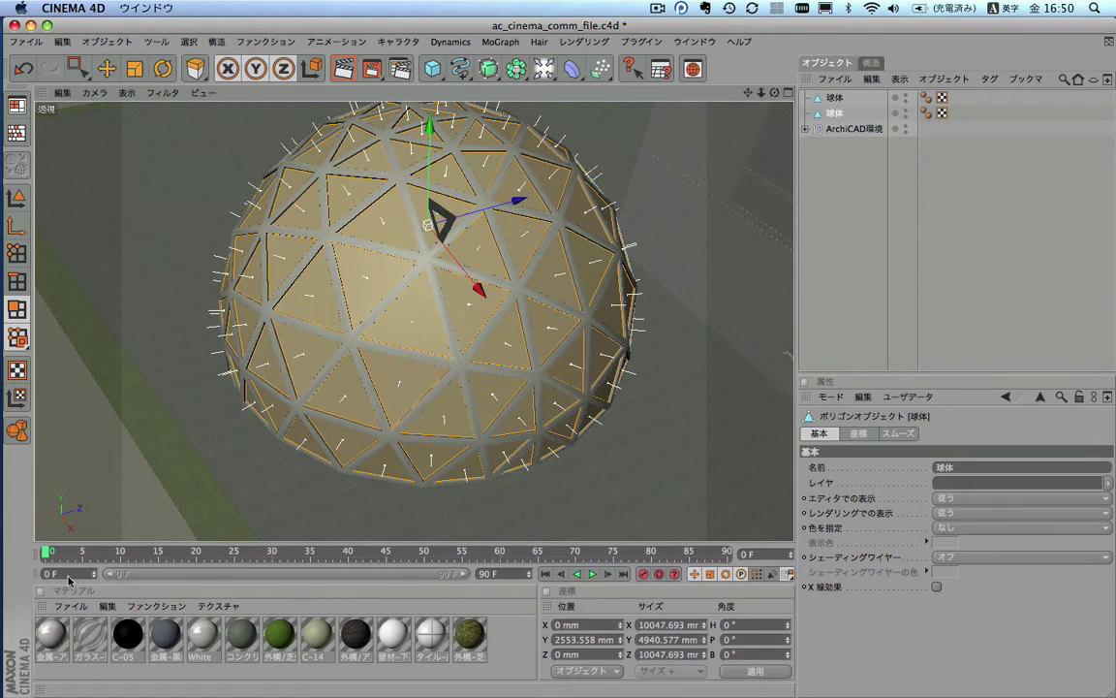
left_click_drag(93, 636, 839, 120)
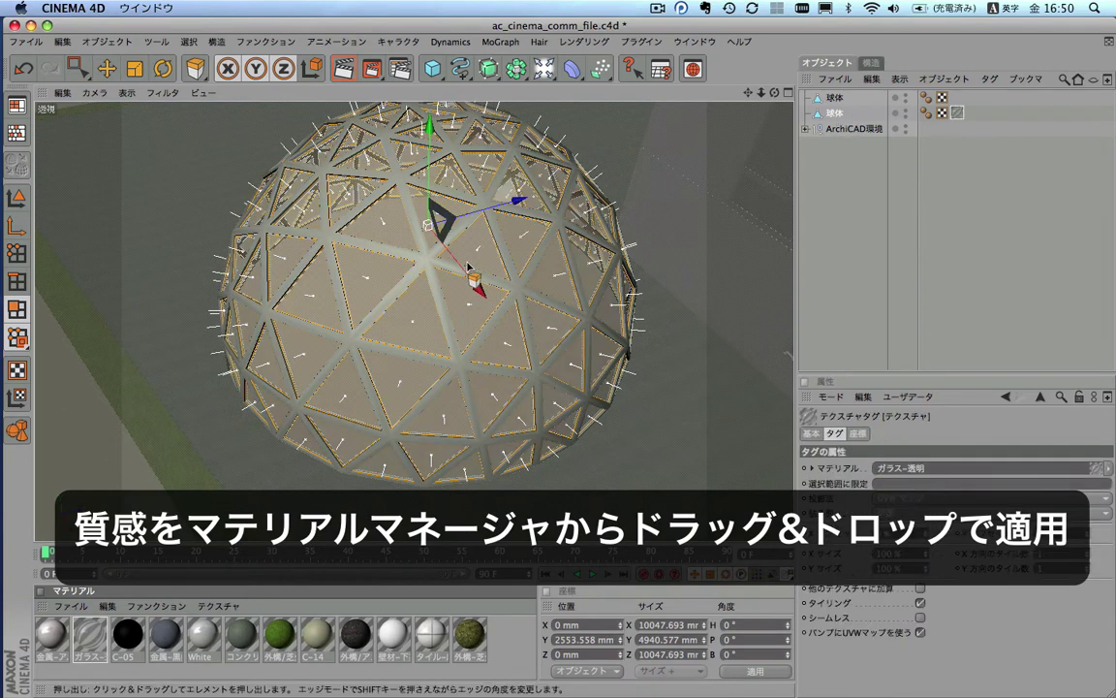
left_click_drag(167, 637, 836, 99)
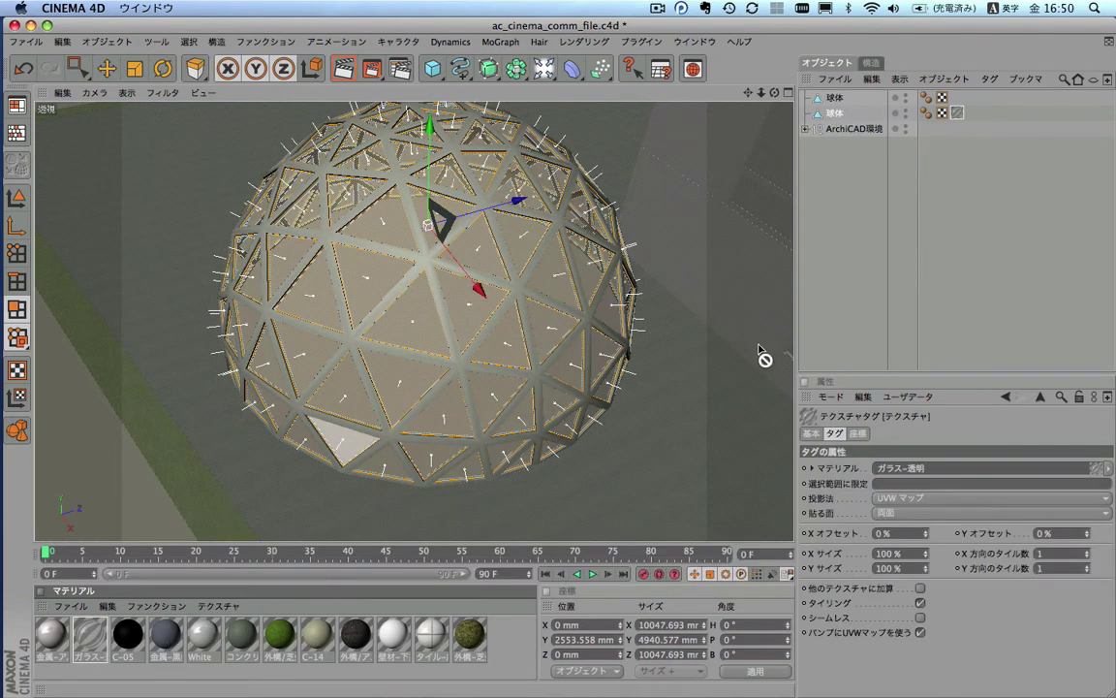
Step: Rename the first sphere object 枠 and the second sphere object ガラス in the Object Manager
left_click(831, 100)
double_click(833, 99)
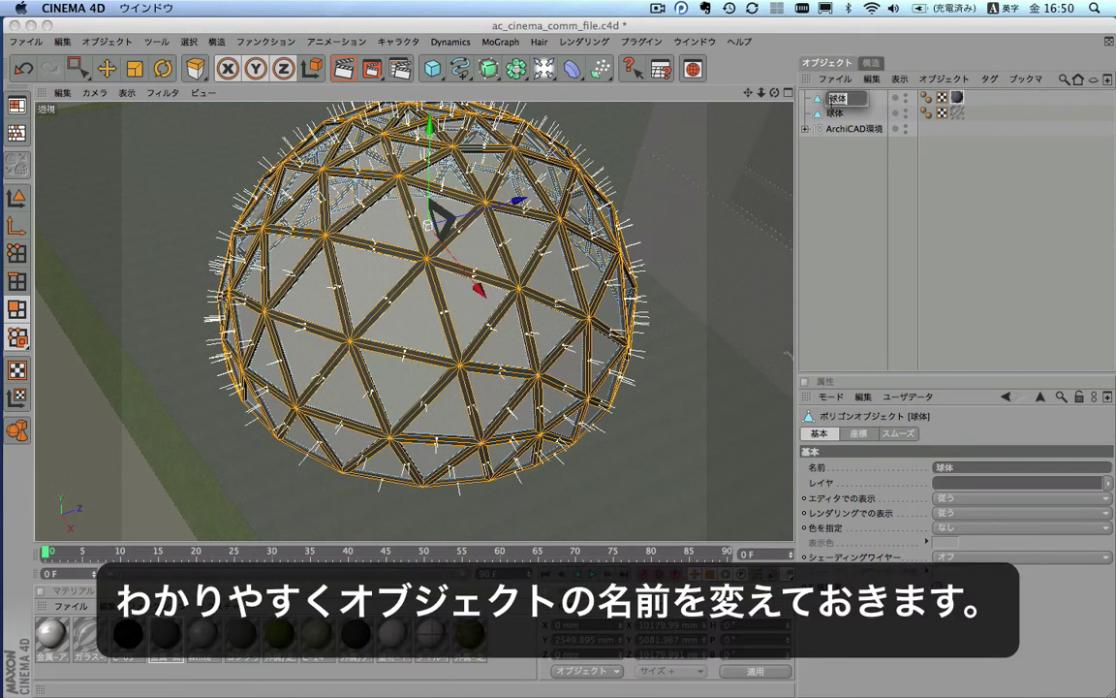
key("ctrl+space")
key("space")
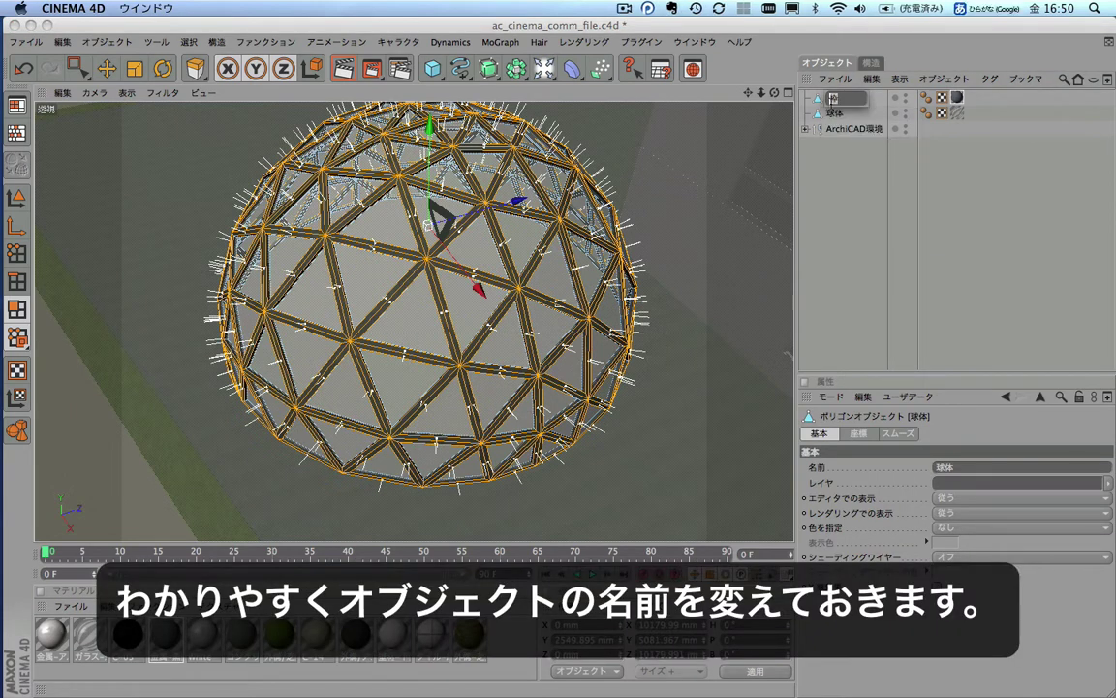
double_click(844, 114)
type("ガラス")
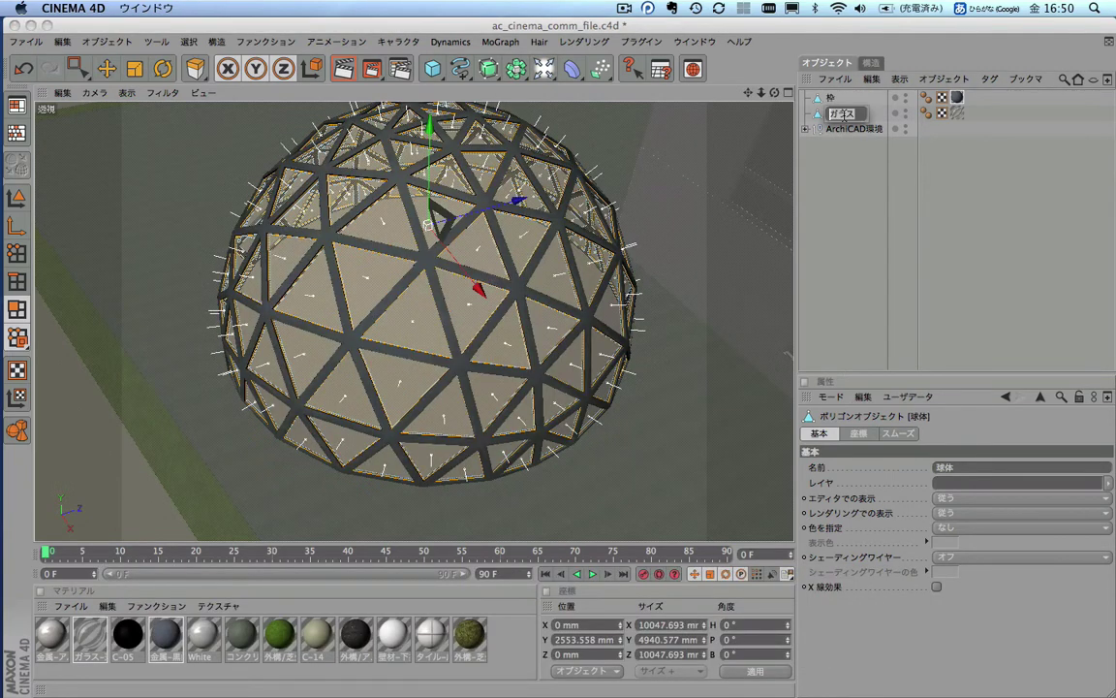
key("Return")
left_click(812, 171)
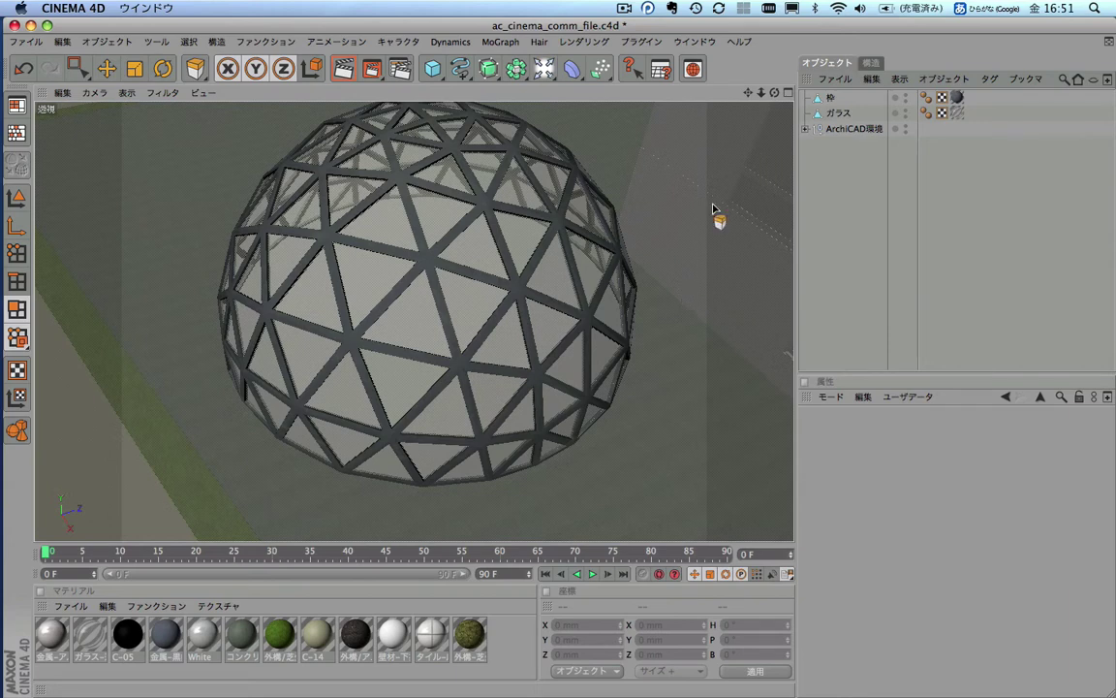
Step: Send the finished dome to ArchiCAD with File > Send to ArchiCAD
left_click_drag(775, 92, 780, 95)
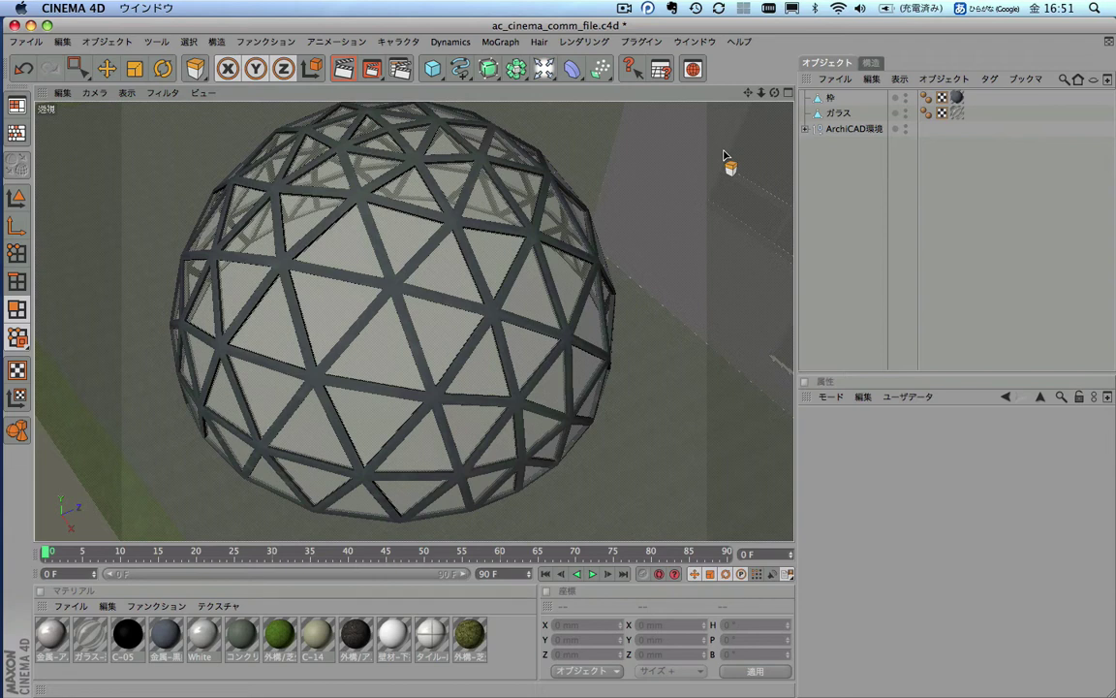
left_click(37, 43)
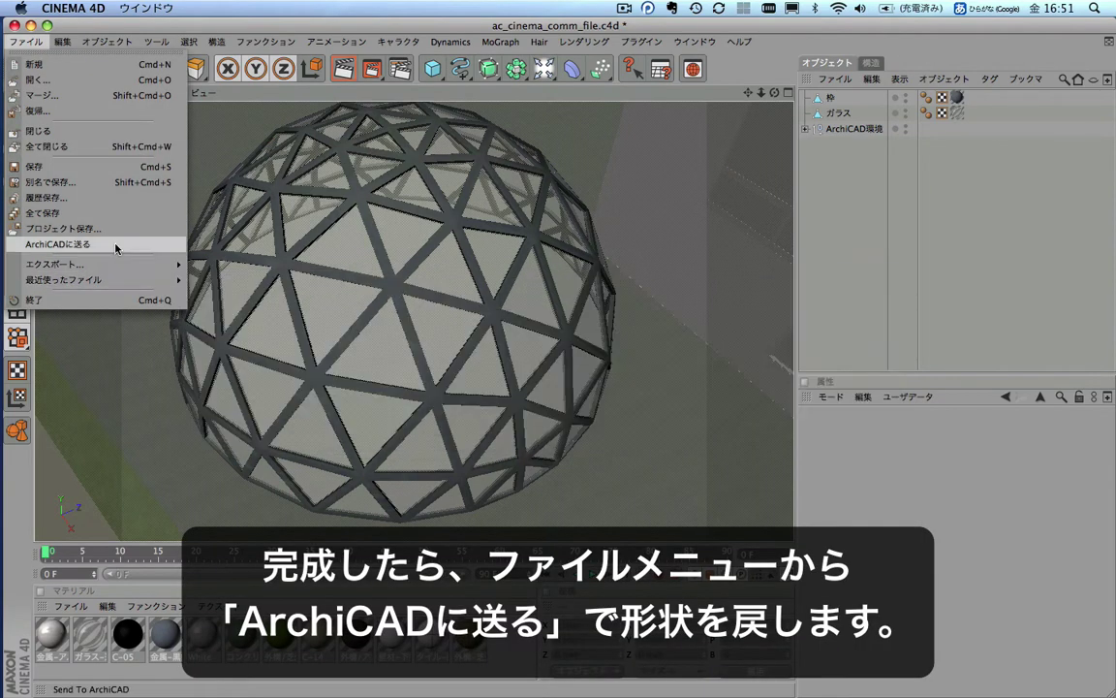
left_click(116, 246)
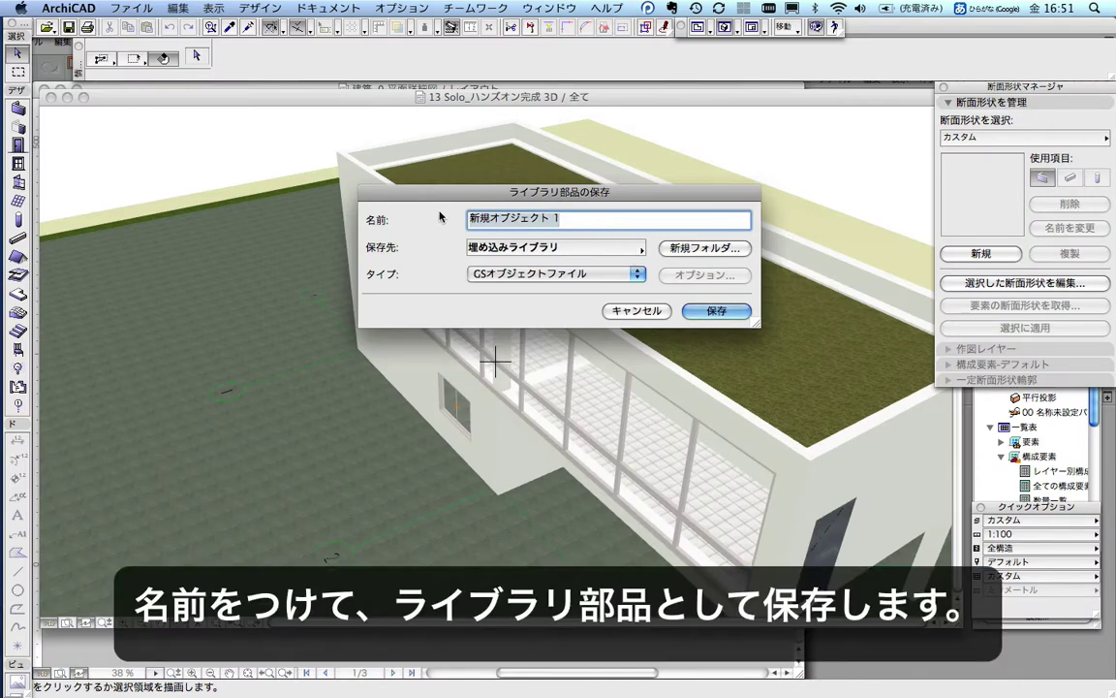
Step: Rename the library part to ガラスドーム and save it into the embedded library
key("BackSpace")
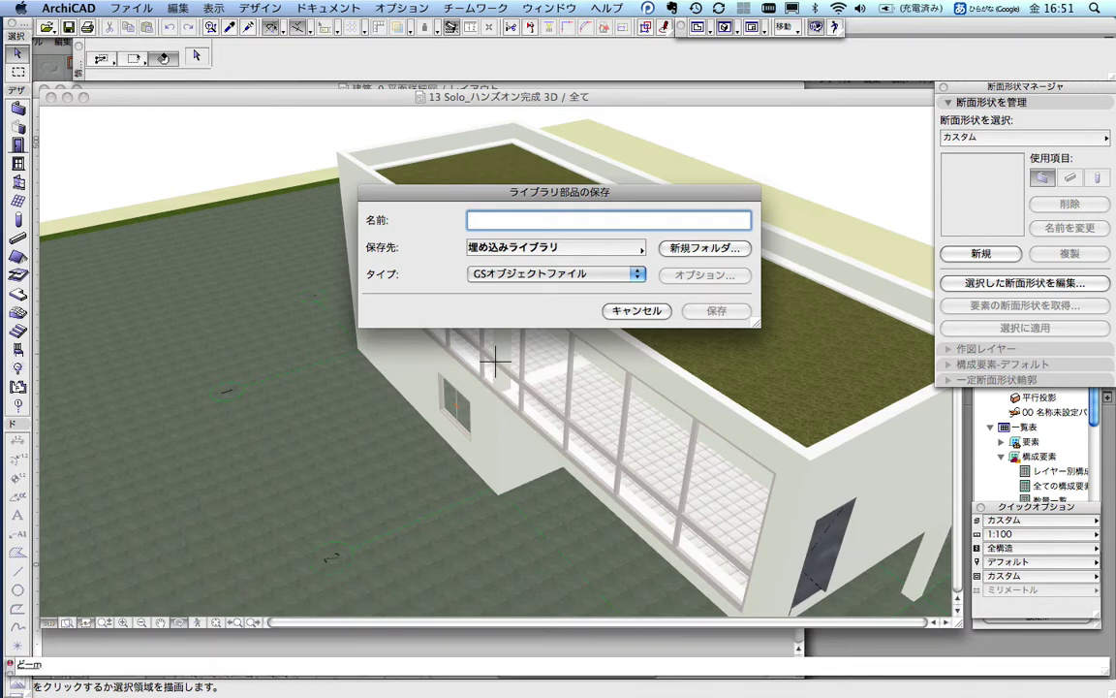
type("ドーム")
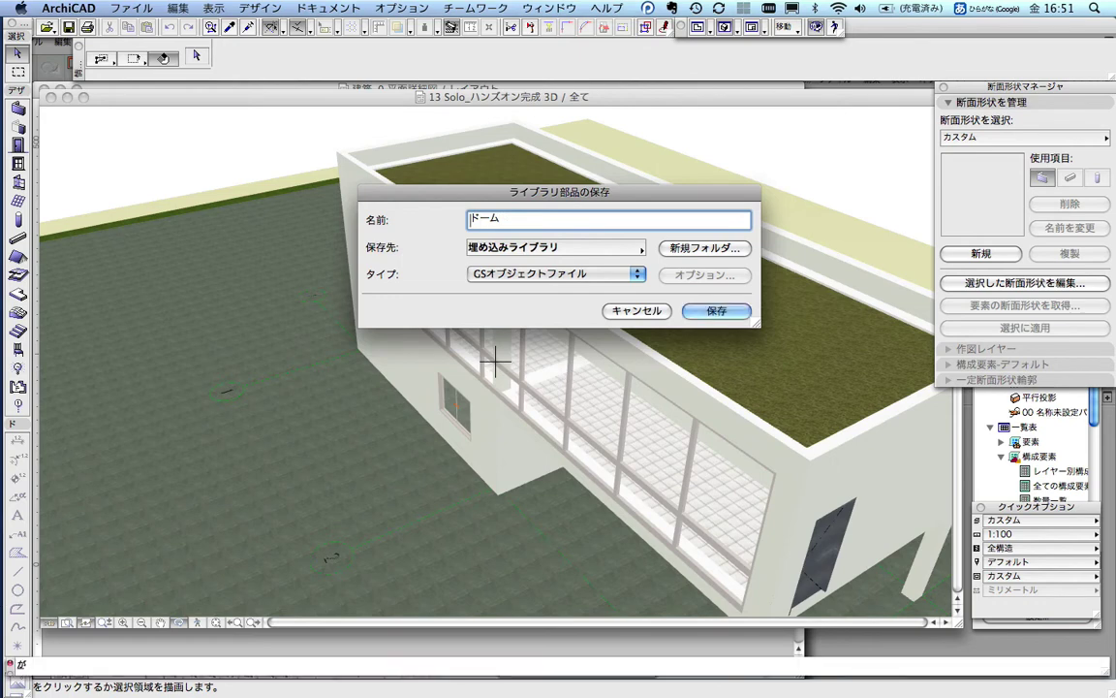
type("ガラス")
key("Return")
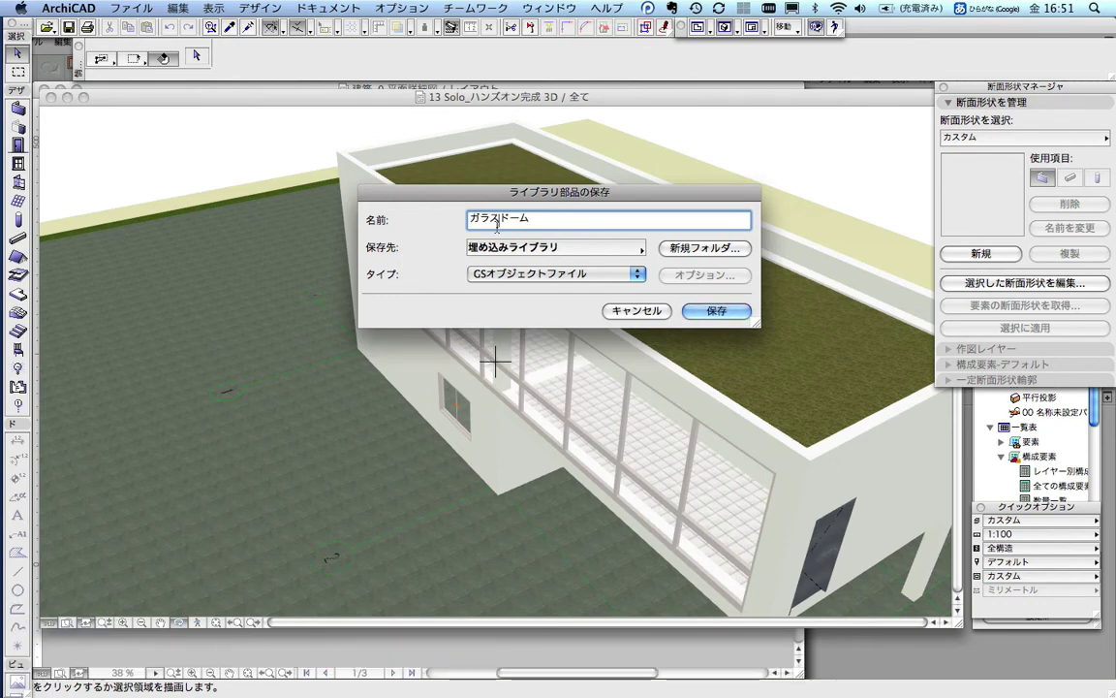
left_click(712, 311)
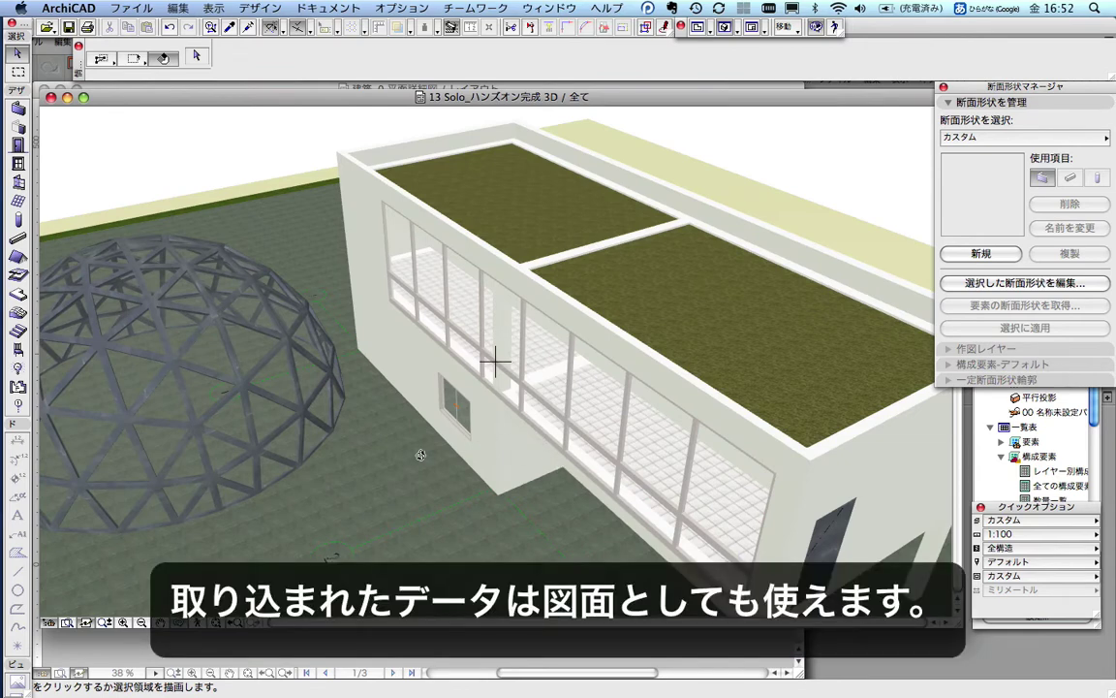
Step: Give the glass dome an アルミニウム cut fill and display it on all floors (全フロア)
left_click(944, 87)
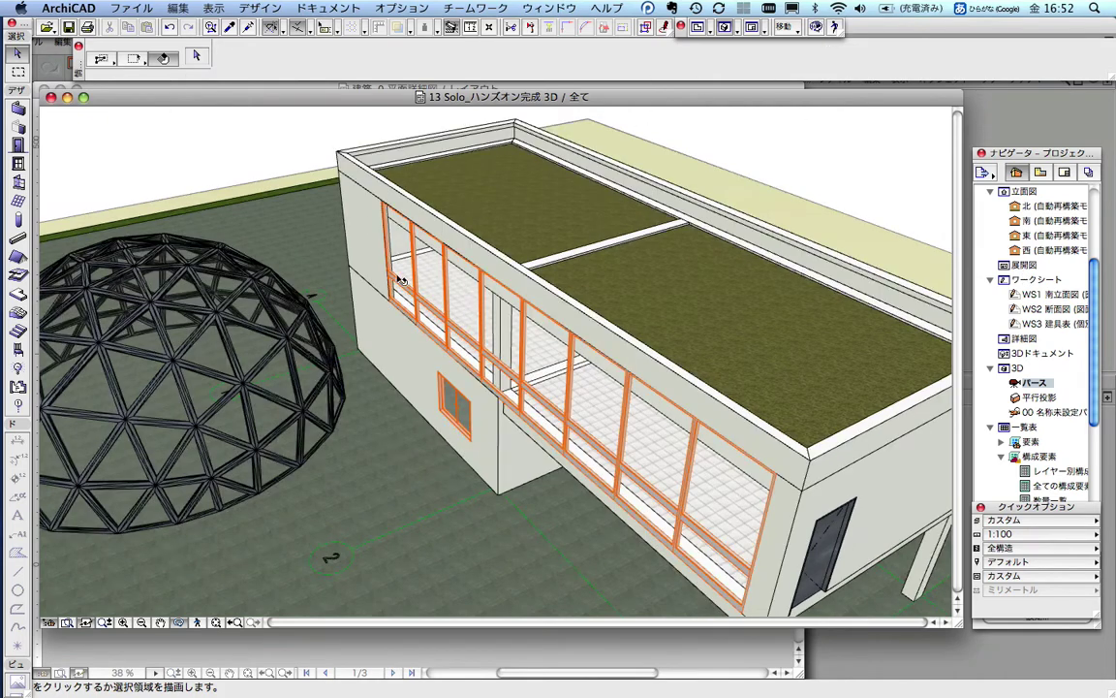
left_click(256, 290)
left_click(703, 58)
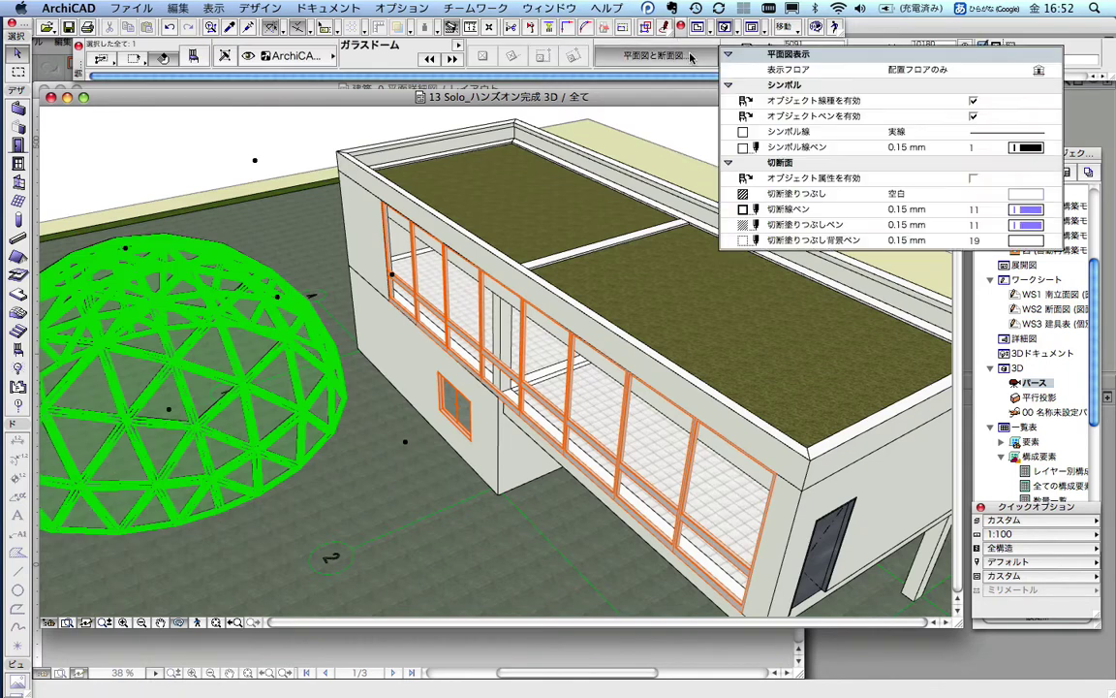
left_click(1014, 198)
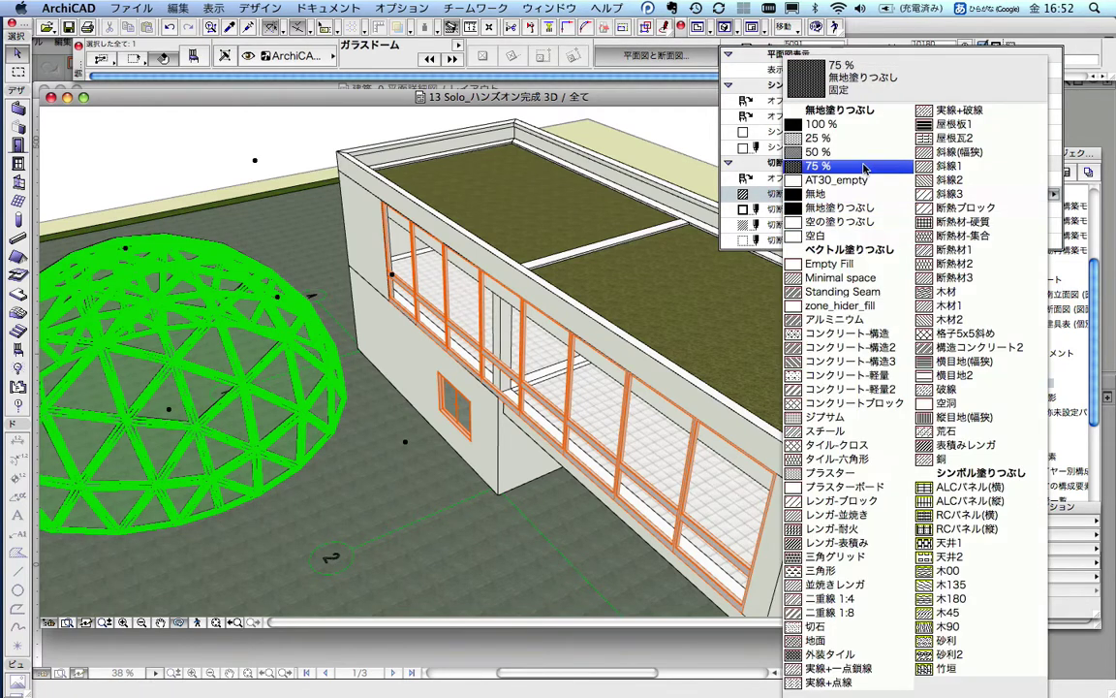
left_click(835, 319)
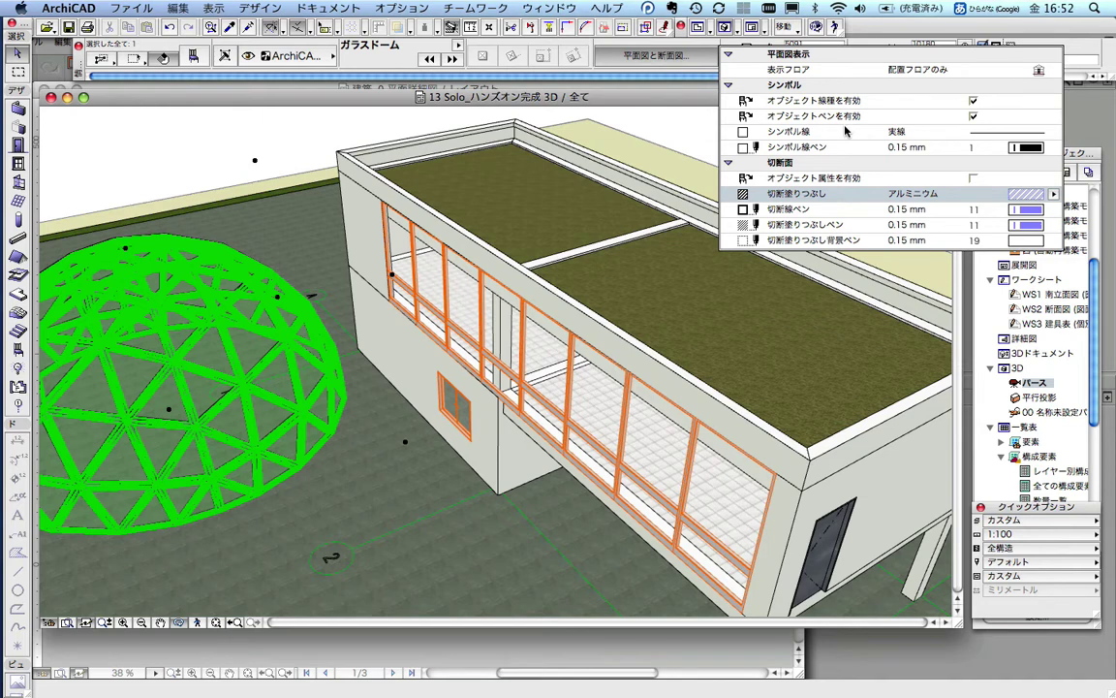
left_click(1039, 72)
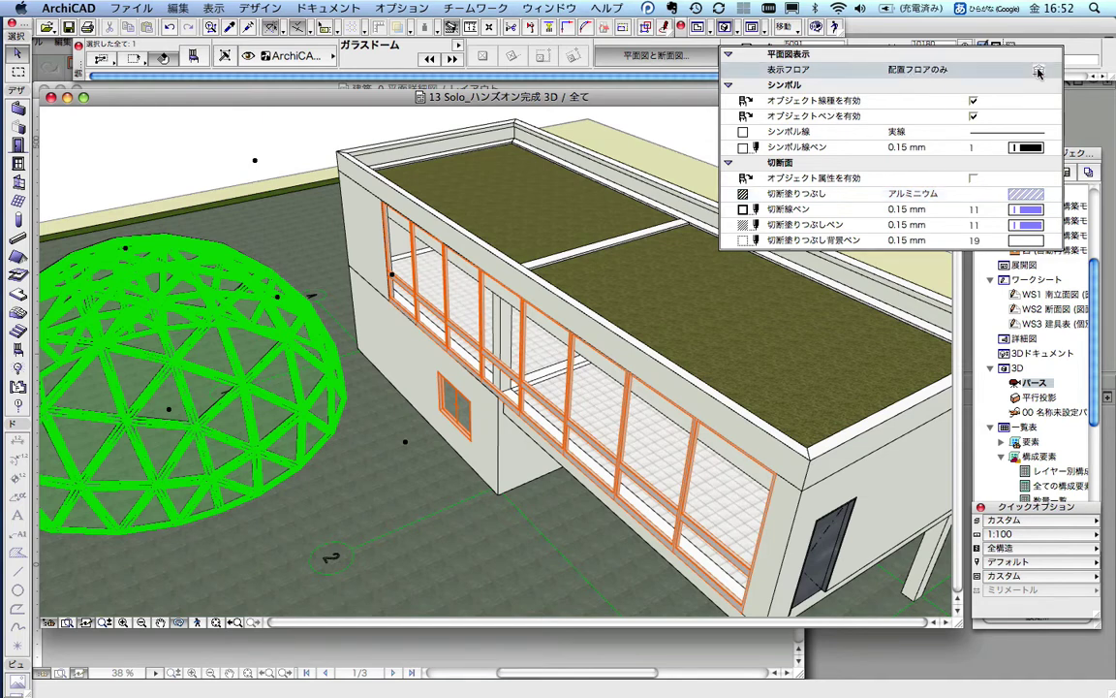
left_click(1039, 72)
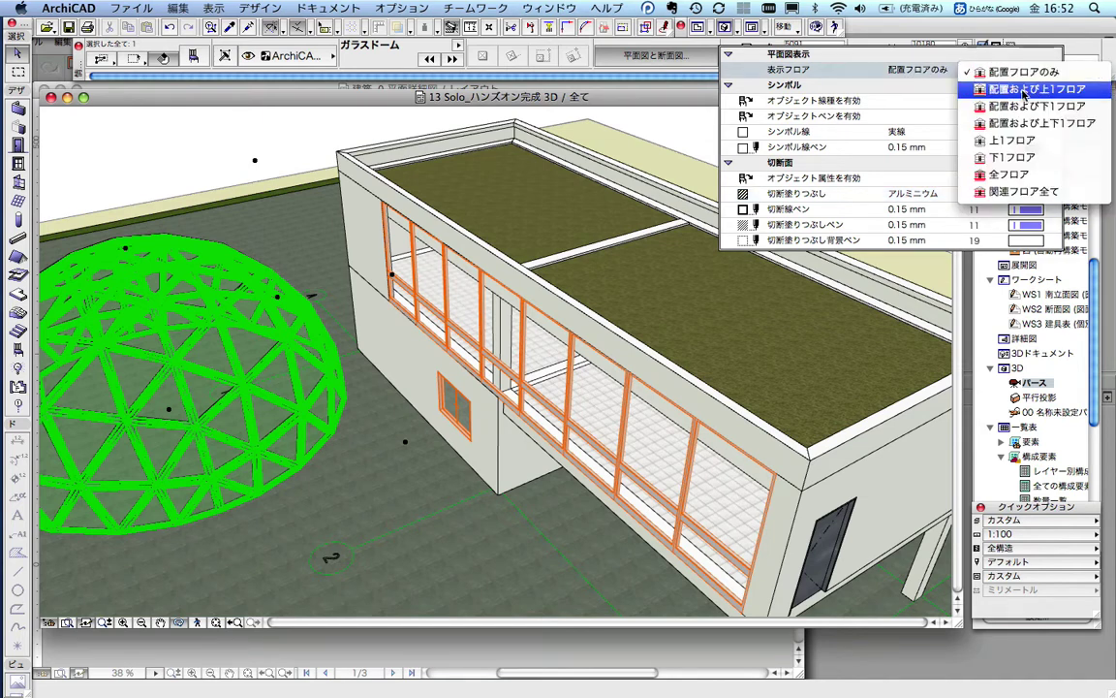
left_click(1019, 141)
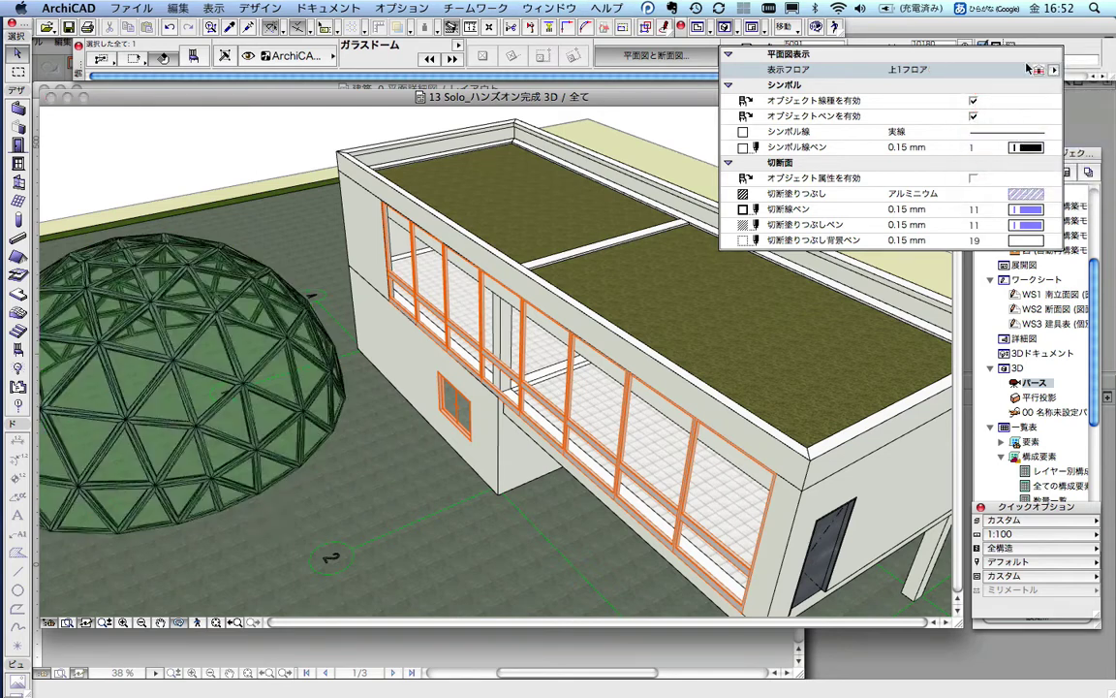
left_click(1039, 72)
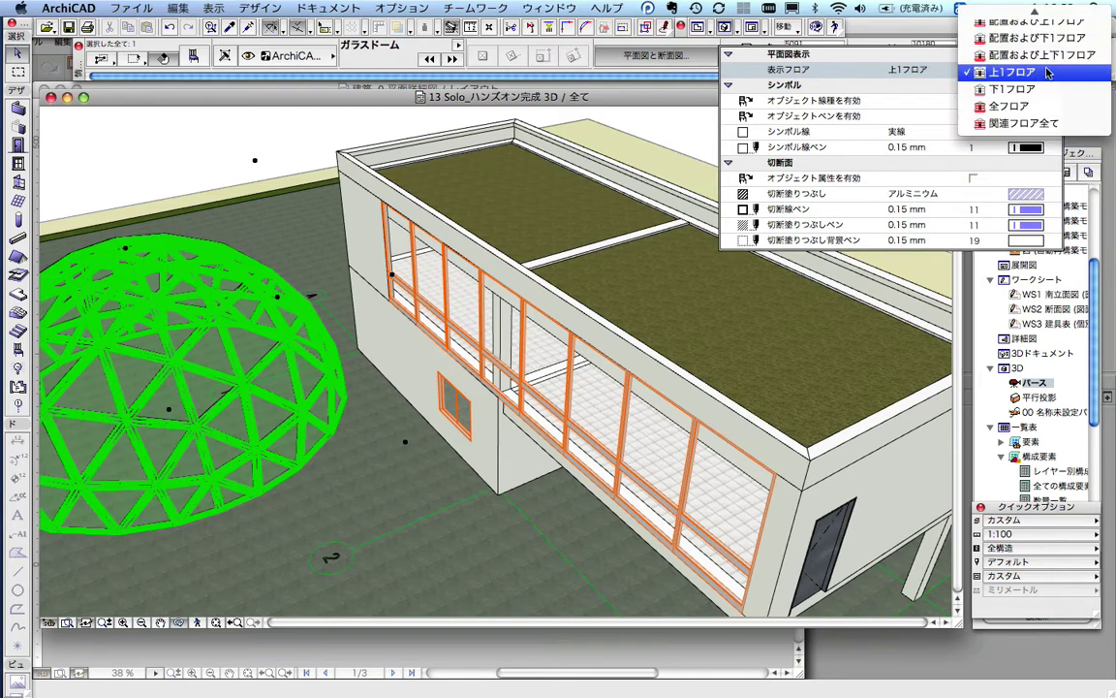
left_click(1008, 118)
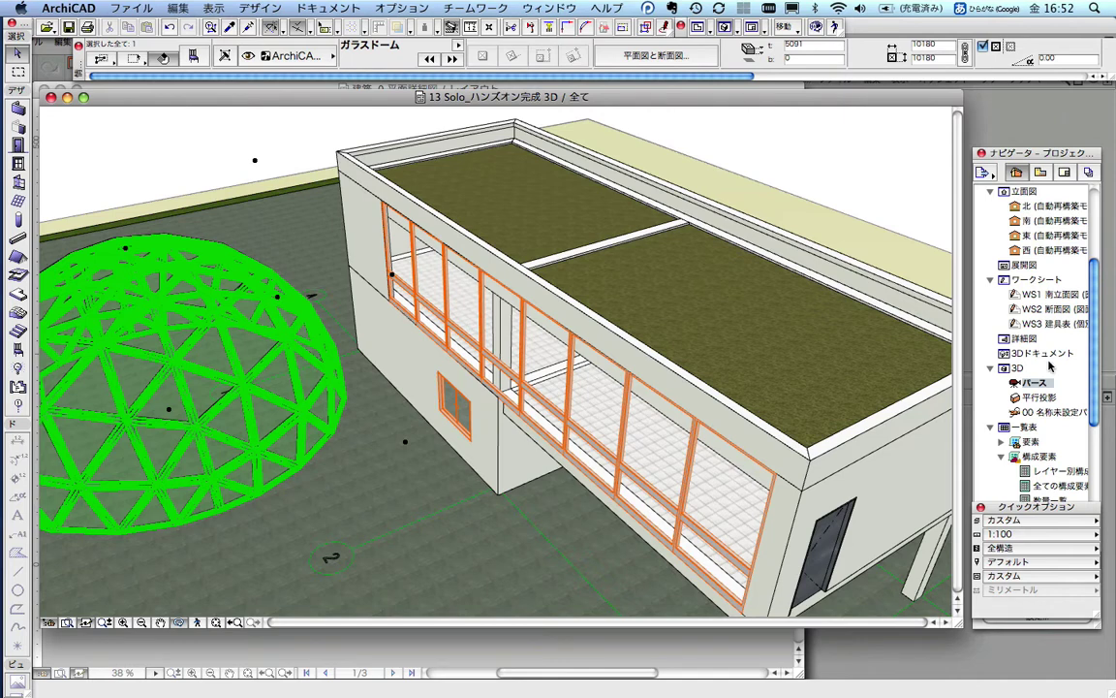
Step: Open the 1F and 2F floor plans from the Navigator
left_click_drag(1098, 325, 1097, 257)
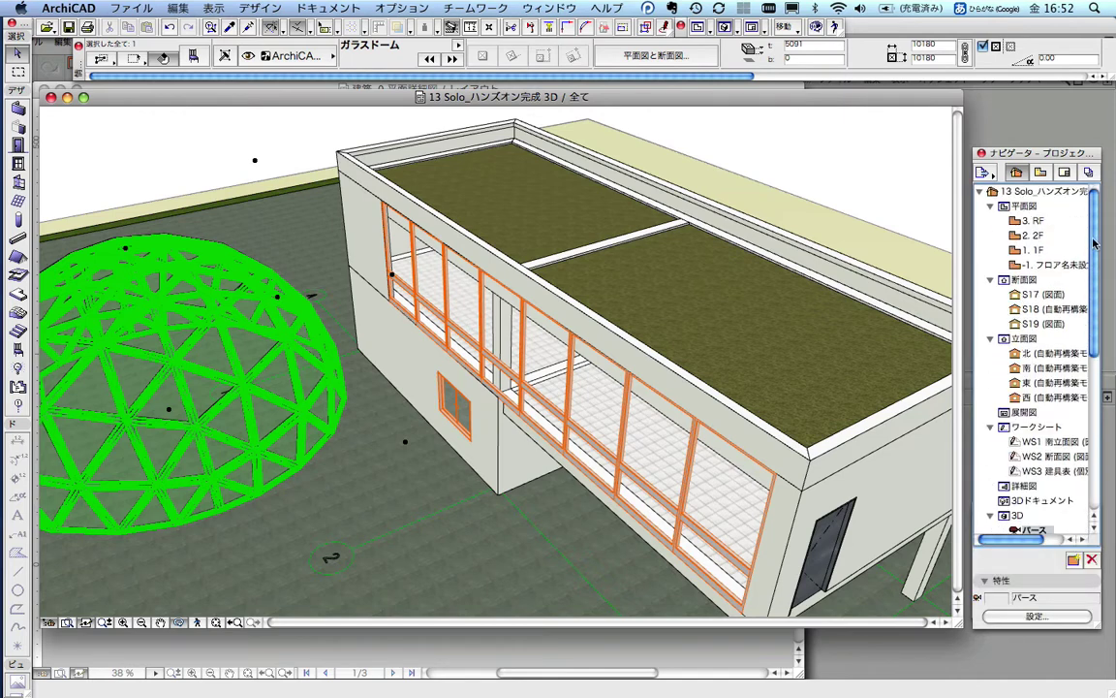
left_click(1030, 250)
double_click(1030, 250)
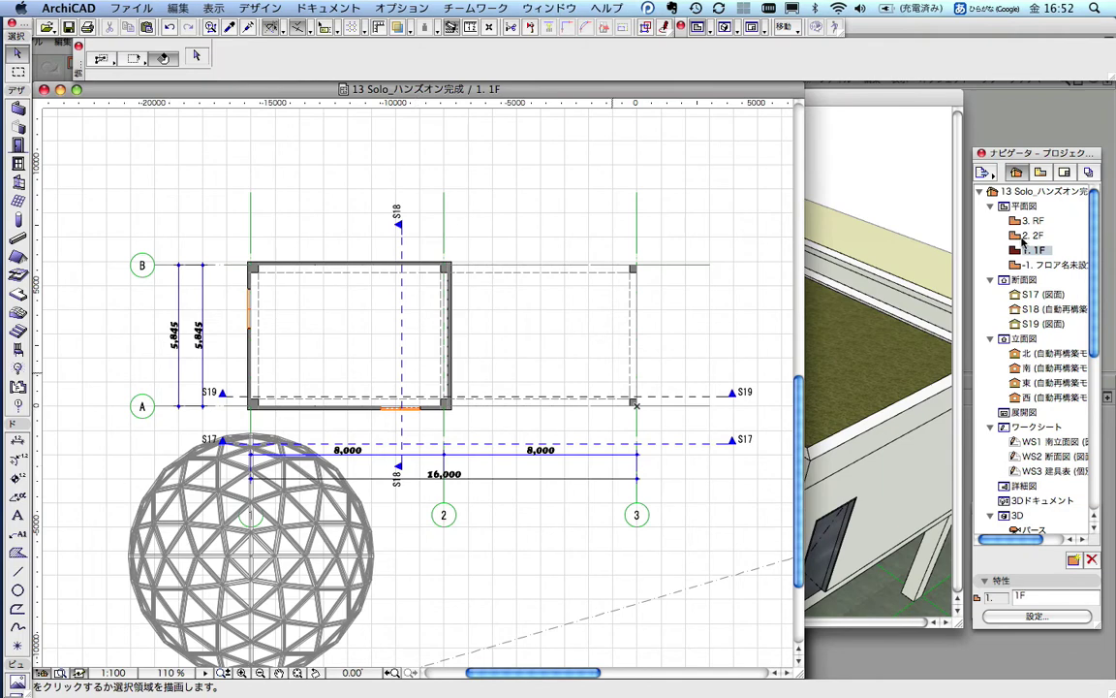
double_click(1030, 235)
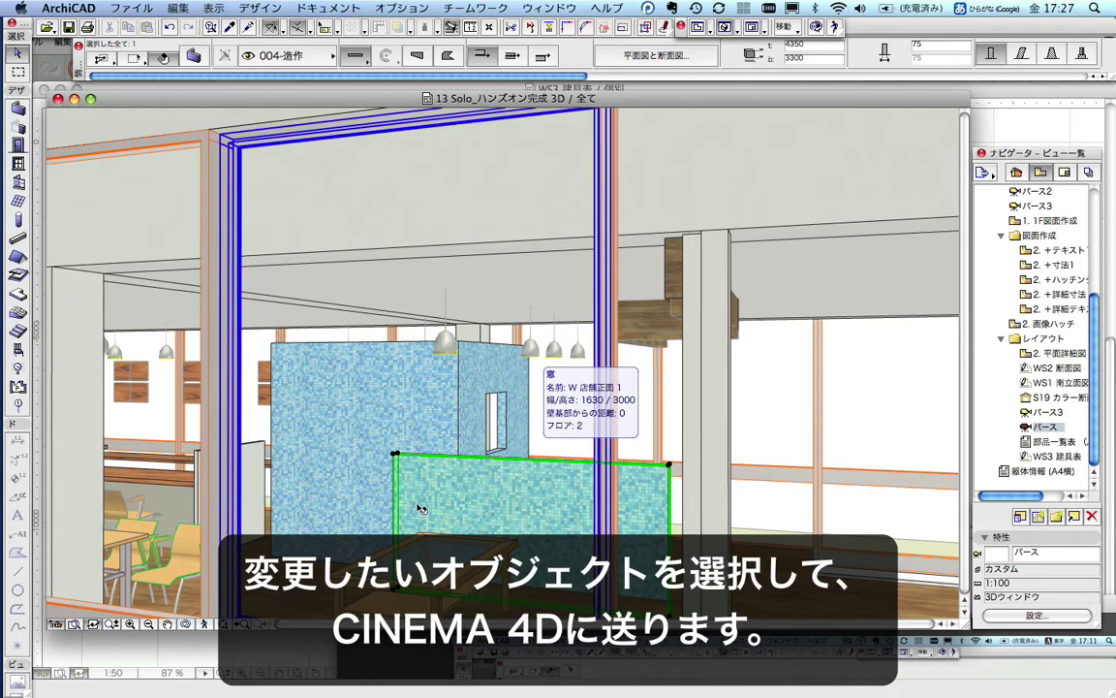
Step: Send the selected mosaic wall to CINEMA 4D with 選択した要素をCINEMA 4Dで編集
left_click(238, 6)
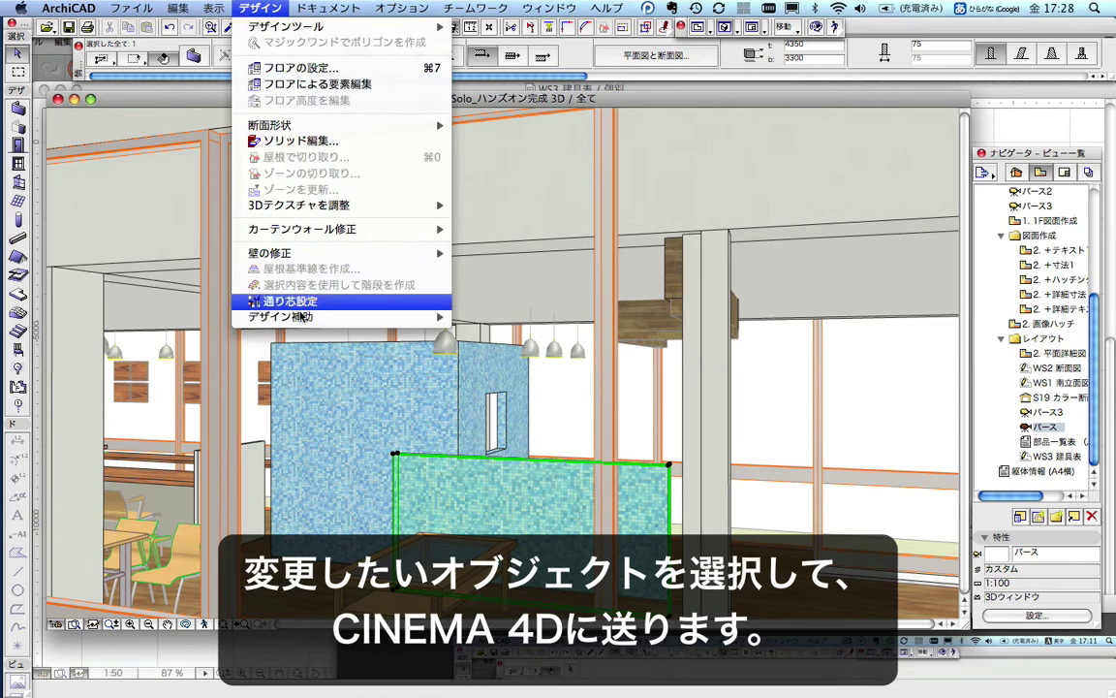
mouse_move(509, 356)
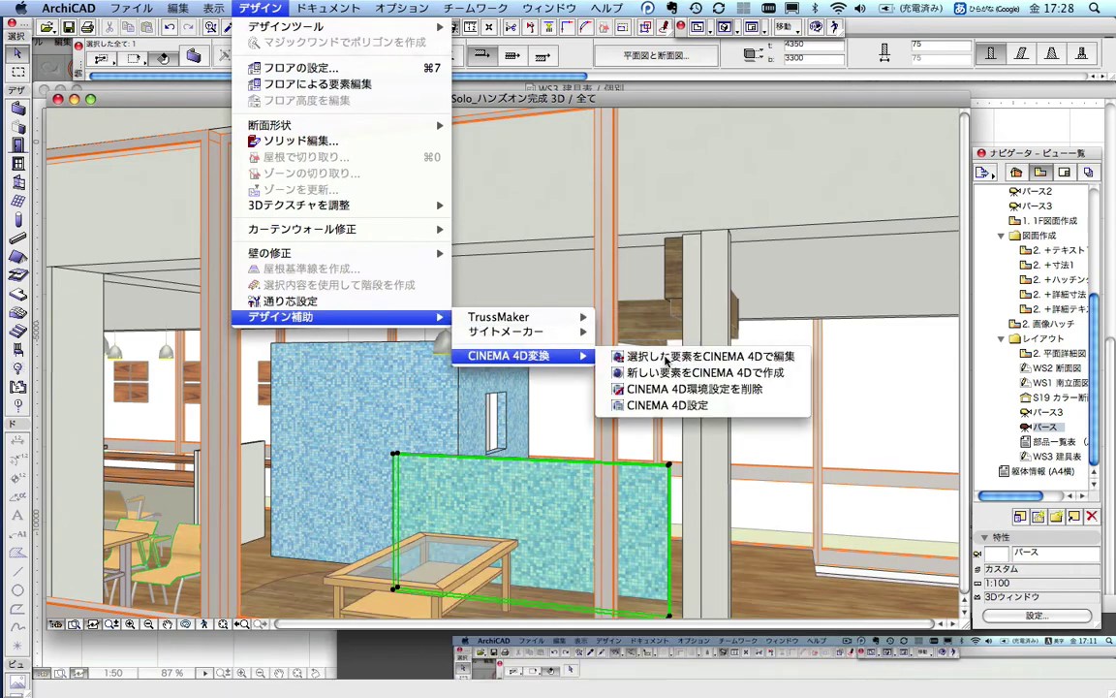
left_click(673, 356)
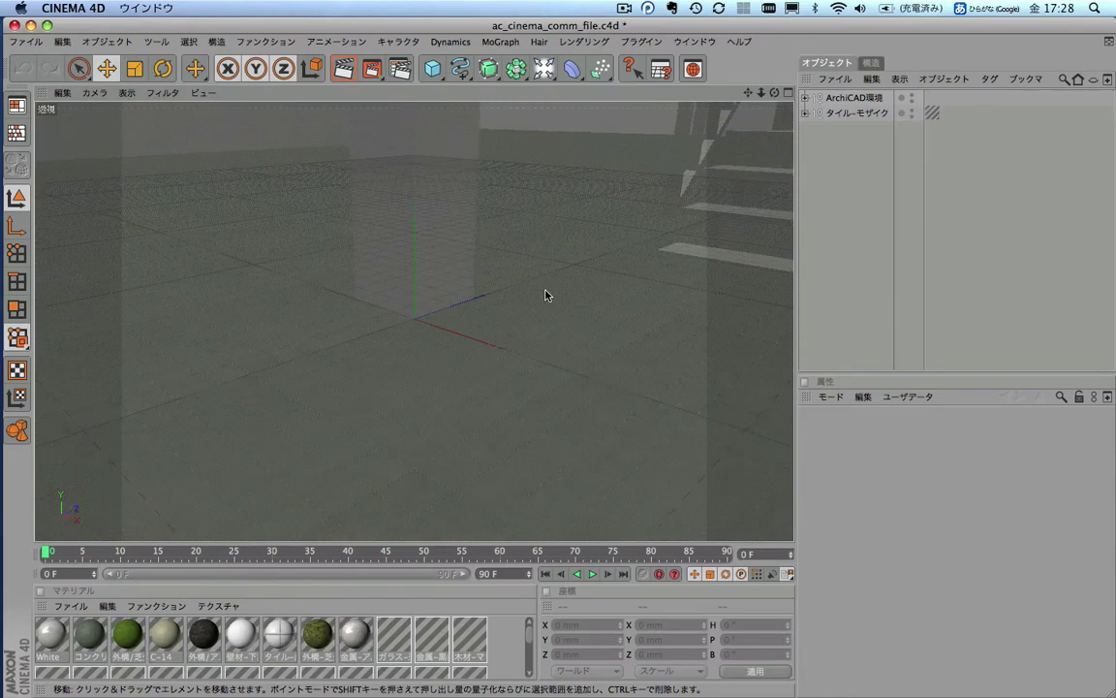
Step: Move the perspective camera to face the tiled mosaic wall, then switch to the four-view layout
left_click_drag(546, 295, 431, 210, "alt")
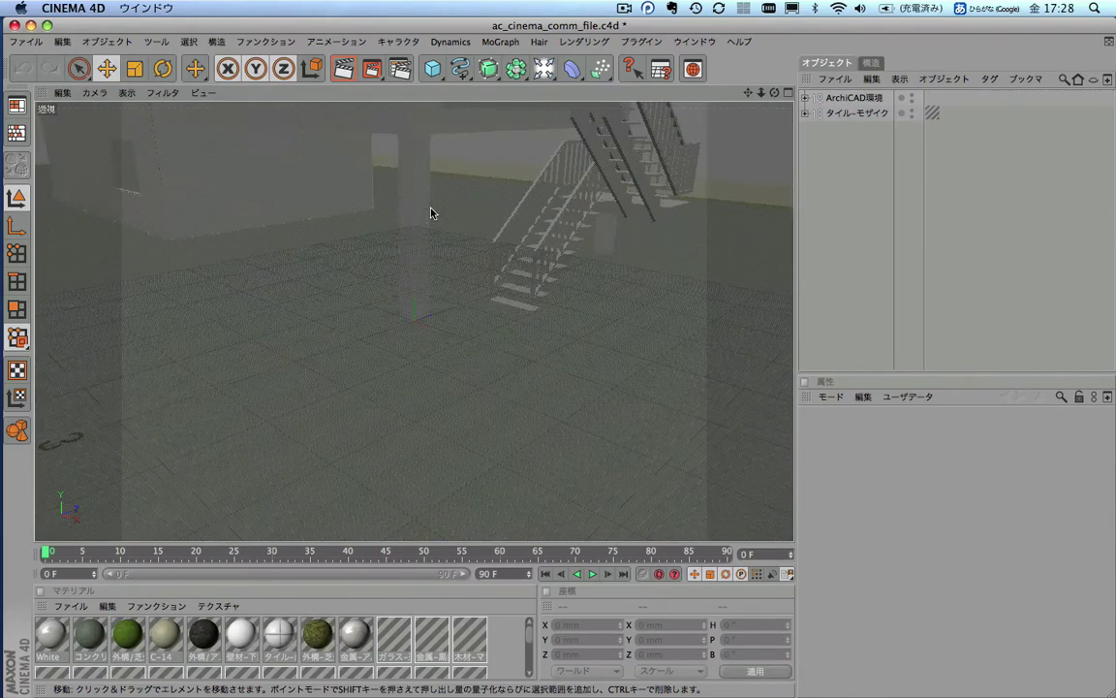
left_click_drag(750, 95, 665, 160)
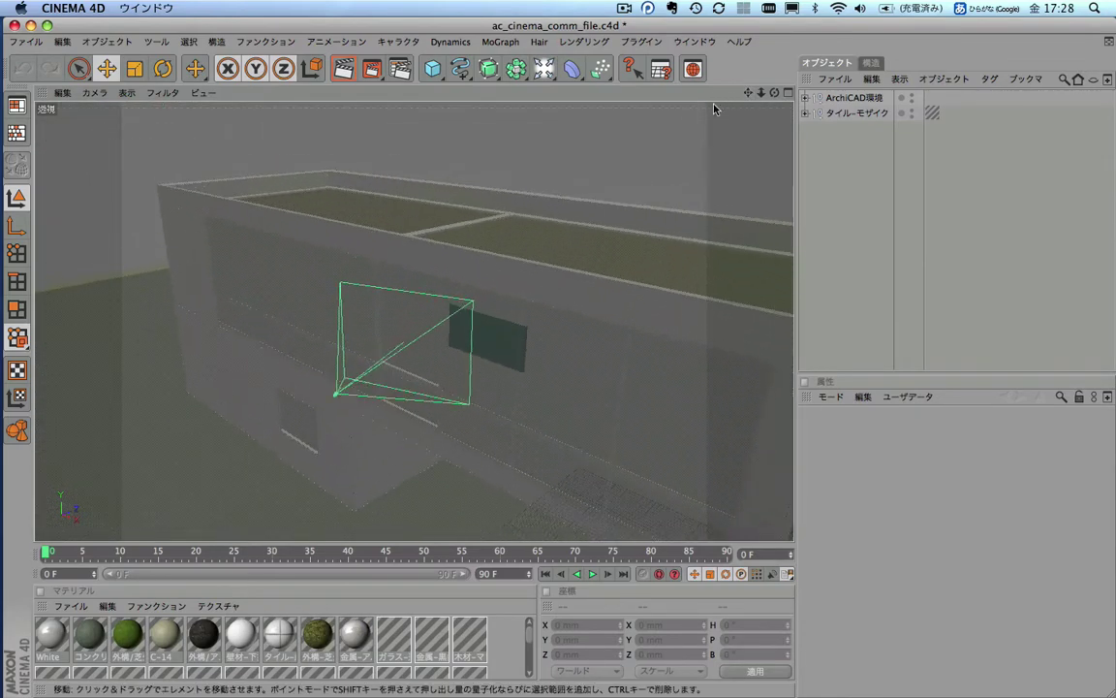
scroll(665, 160, "up", 5)
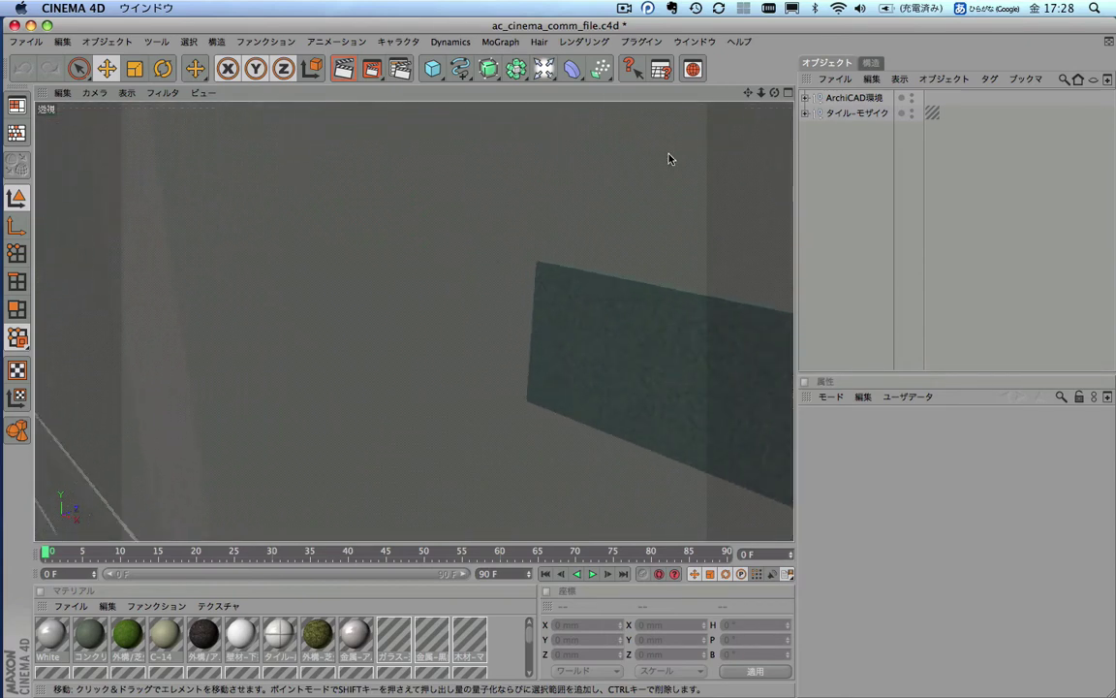
left_click_drag(729, 119, 646, 263, "alt")
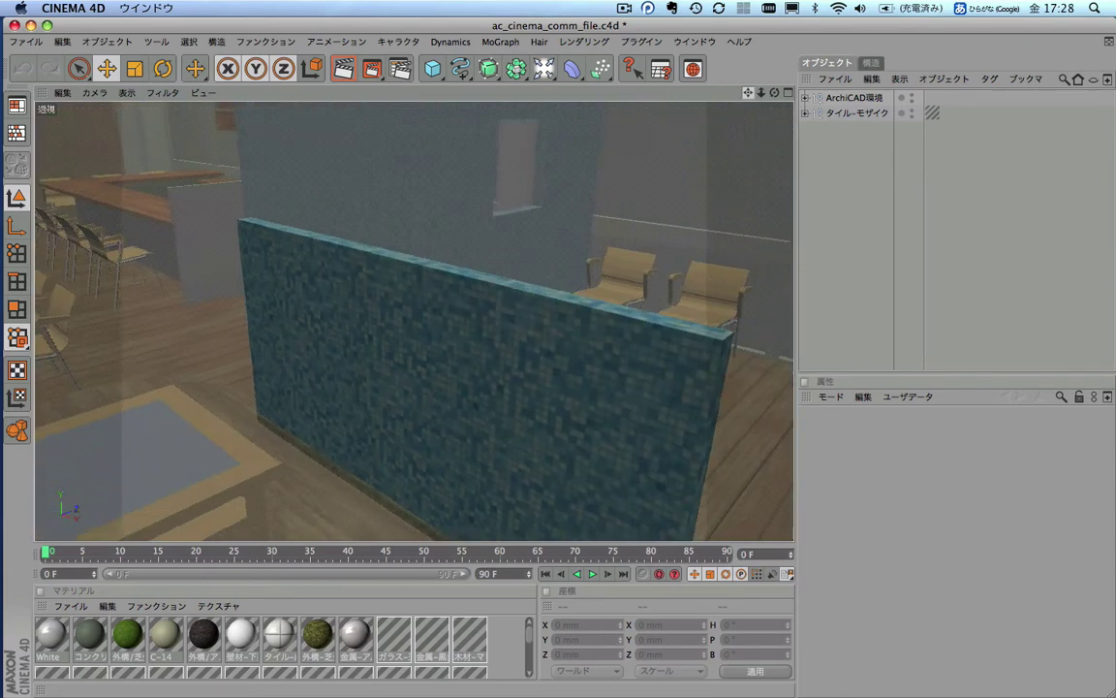
middle_click(646, 263)
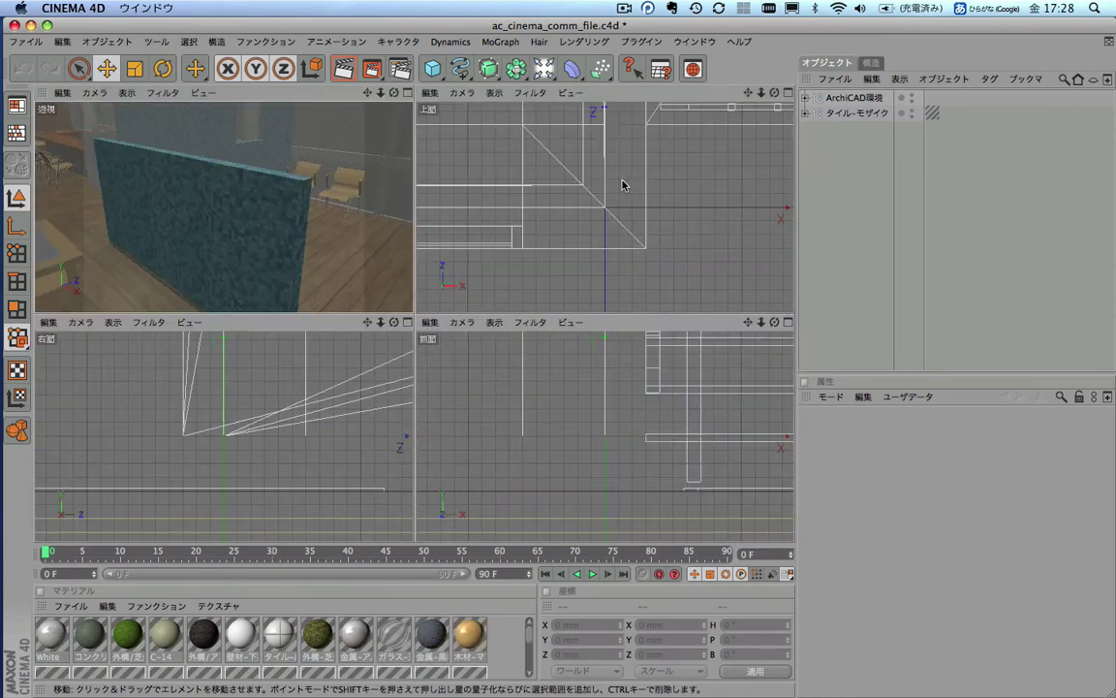
Step: Frame the whole scene in the top view, then select polygon object _-008 and frame it
left_click(462, 93)
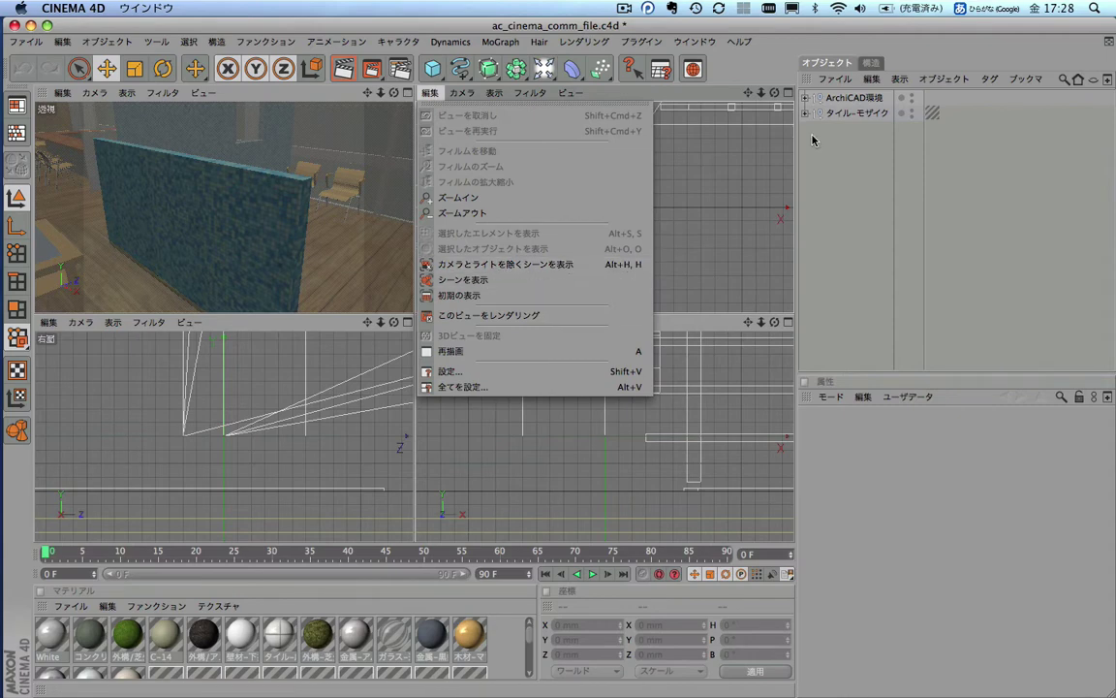
left_click(464, 280)
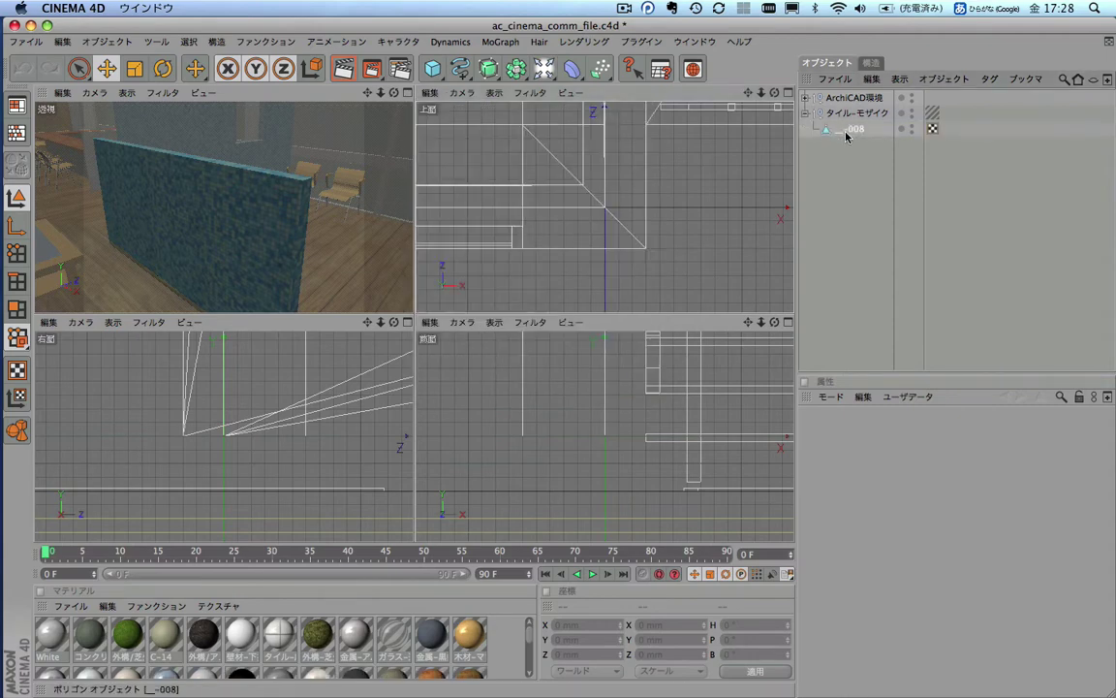
left_click(433, 95)
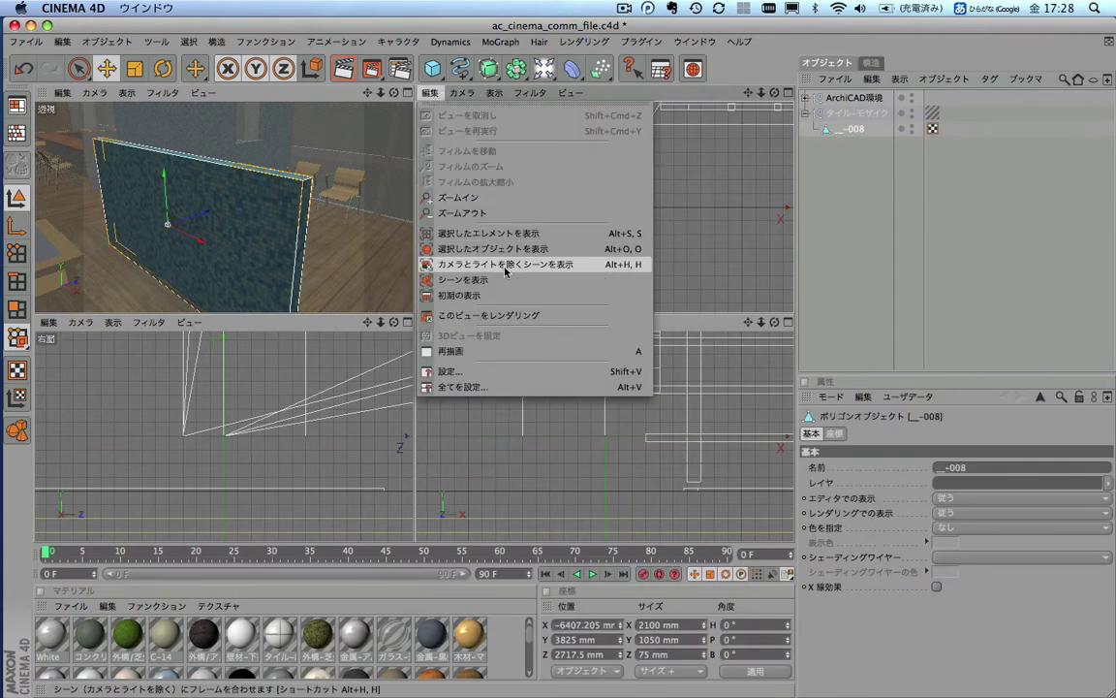
left_click(589, 239)
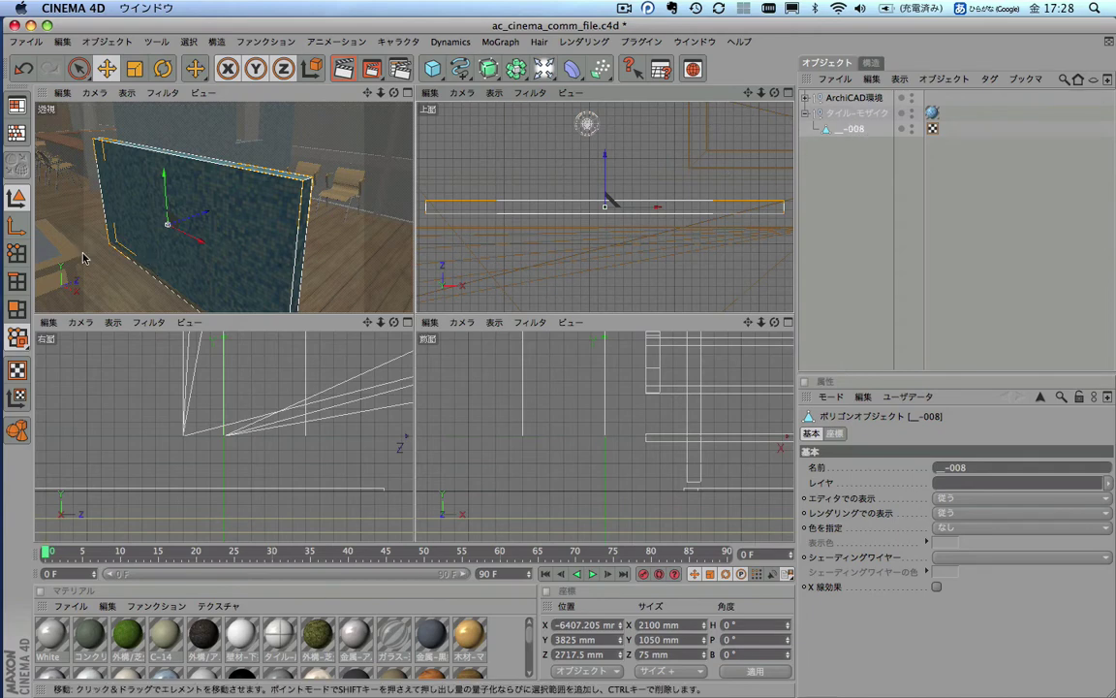
Step: In polygon mode, set the Knife tool to Plane mode on the Y-Z plane
left_click(18, 308)
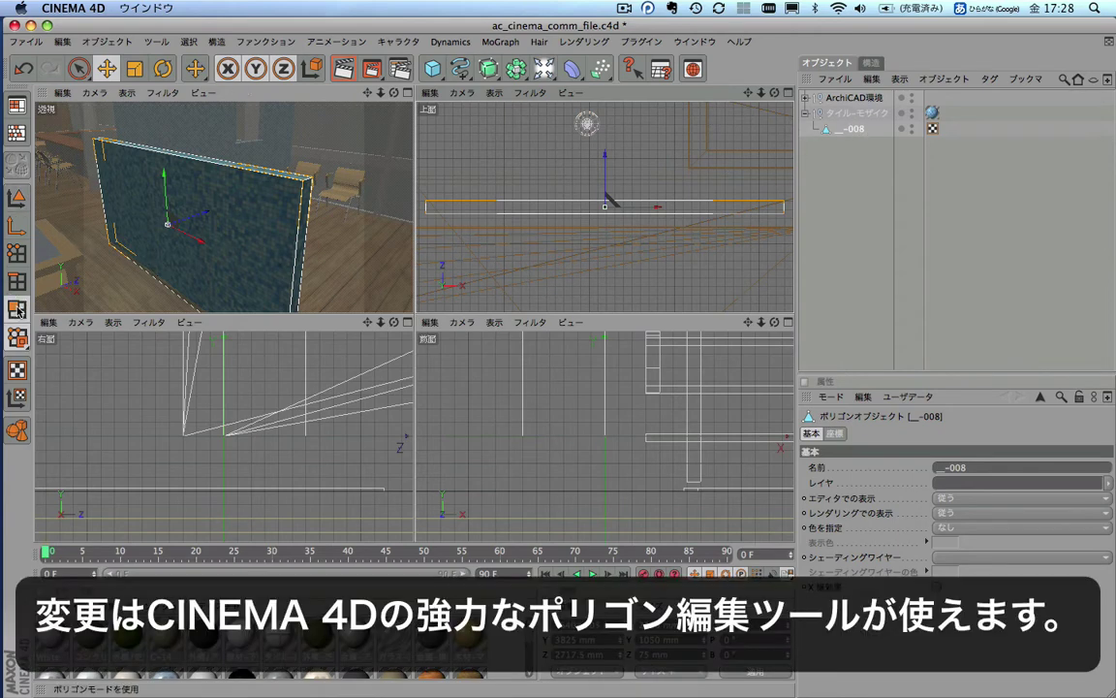
right_click(361, 155)
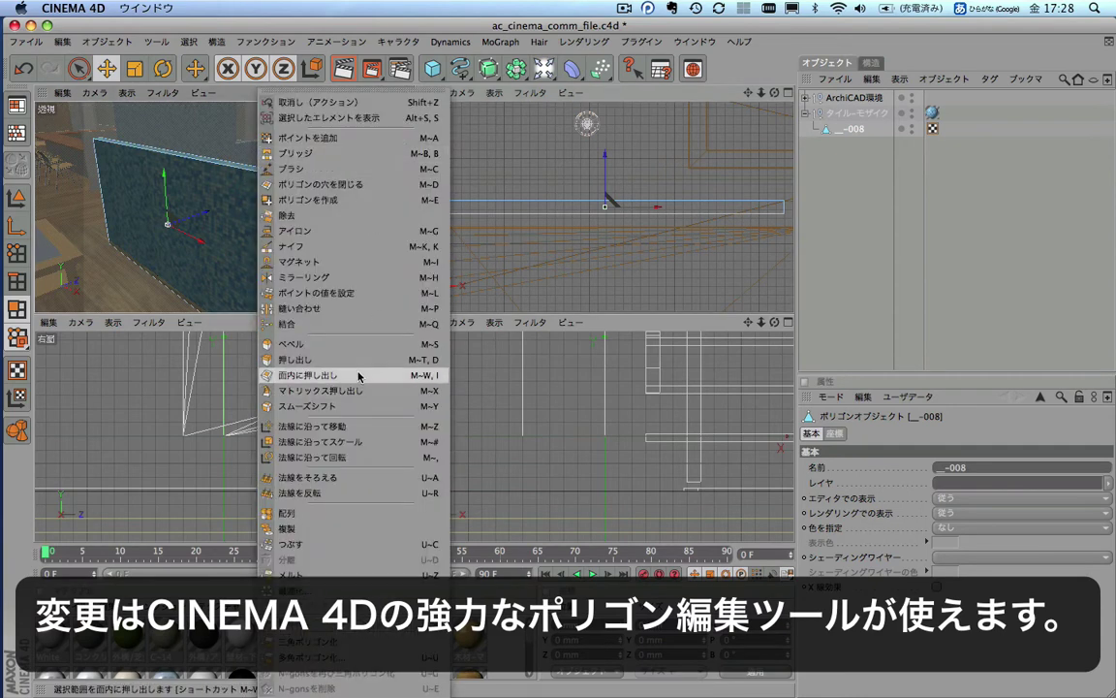
left_click(347, 246)
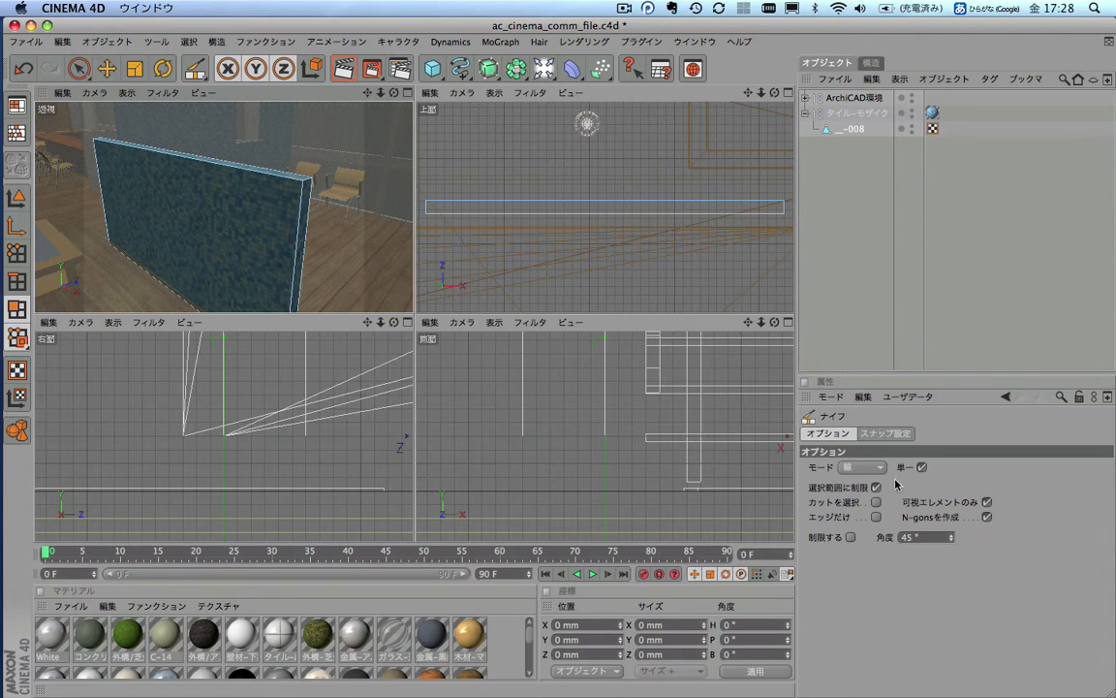
left_click(863, 468)
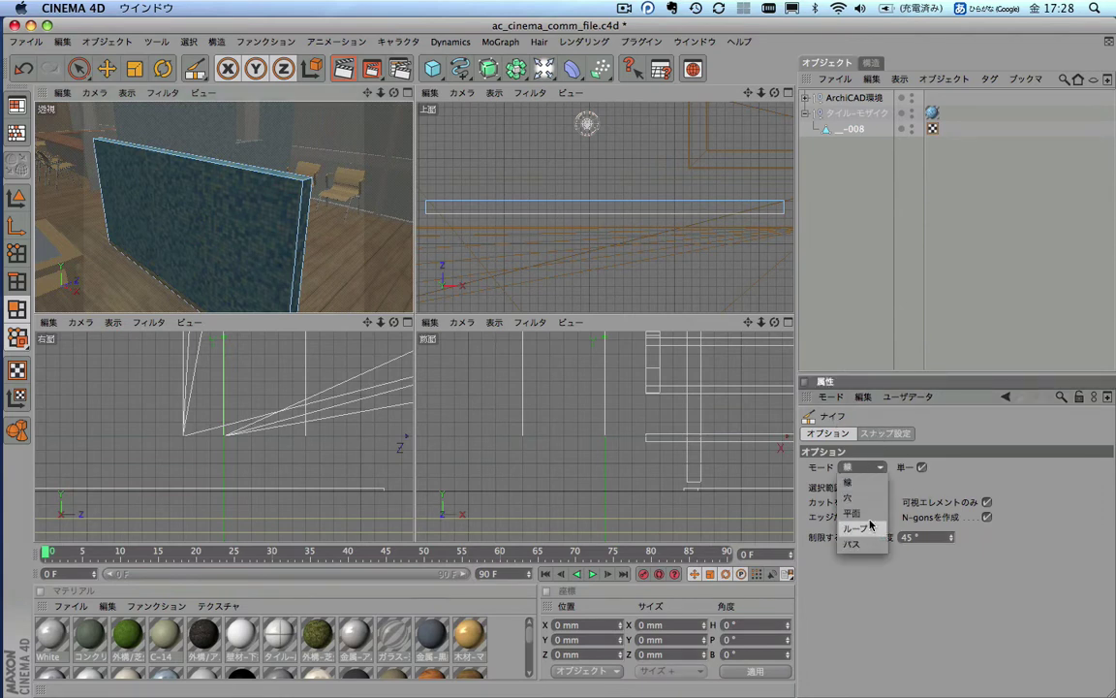
left_click(859, 511)
left_click(1003, 552)
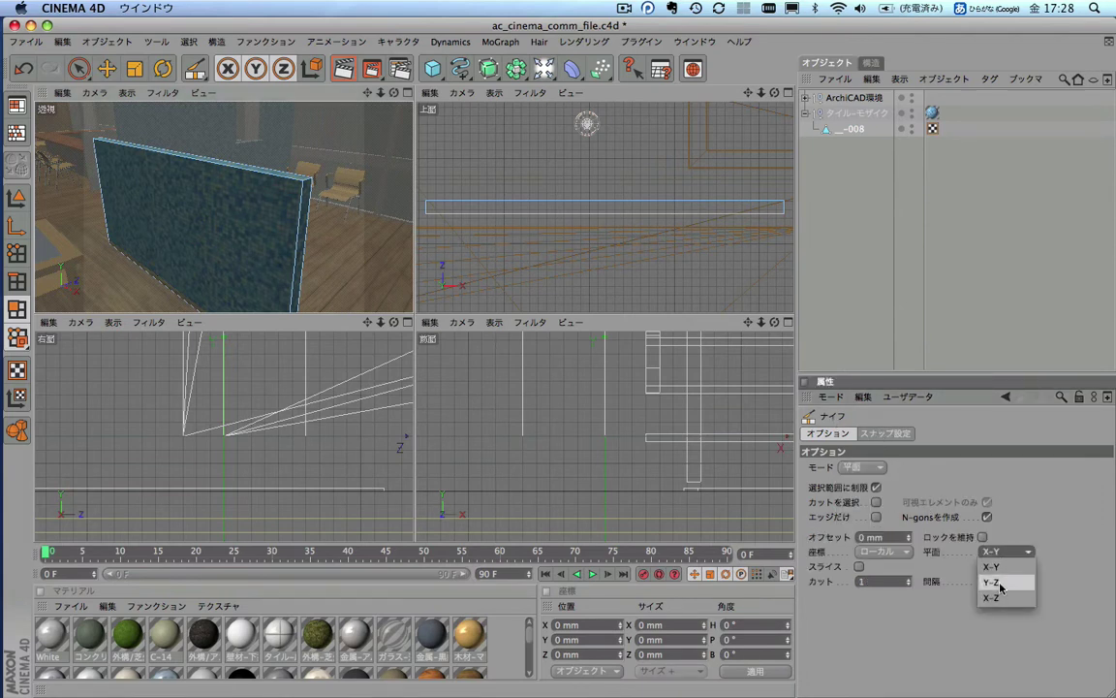
left_click(999, 582)
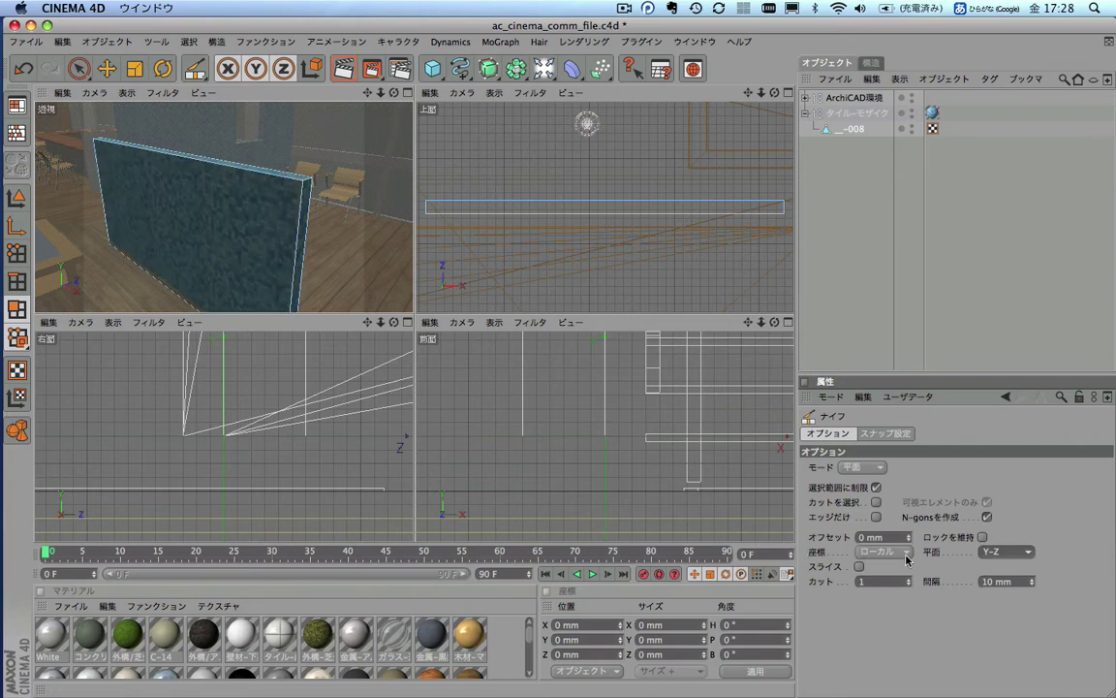
Step: Set the knife to 30 cuts at 100 mm spacing and slice the wall into strips
left_click(897, 585)
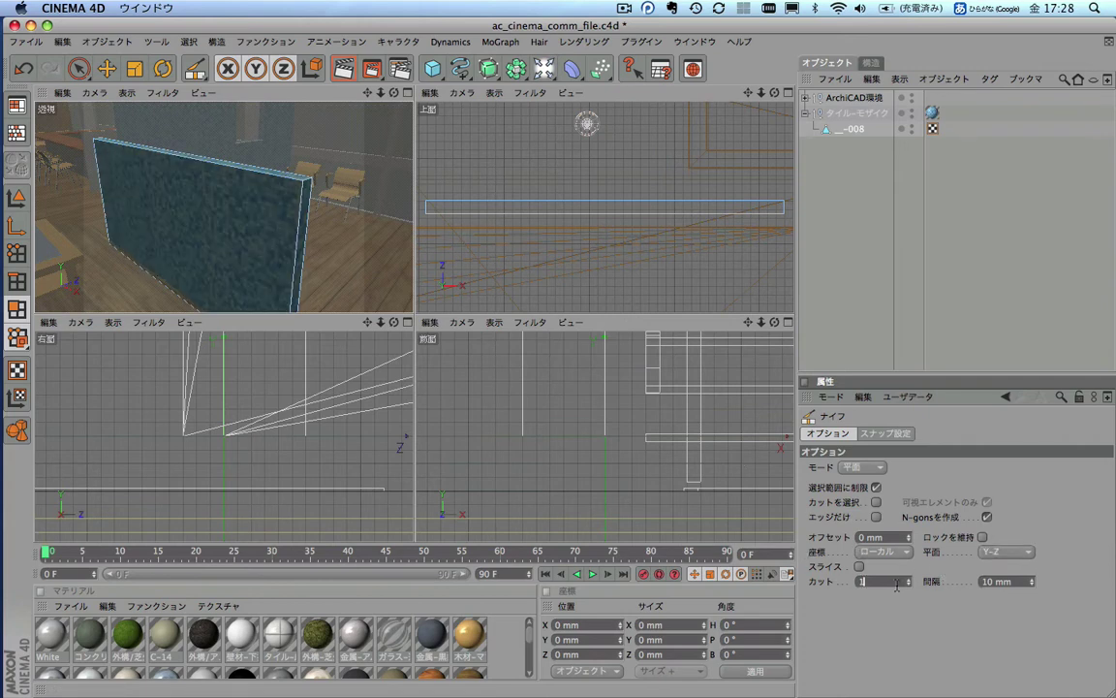
type("0")
type("0")
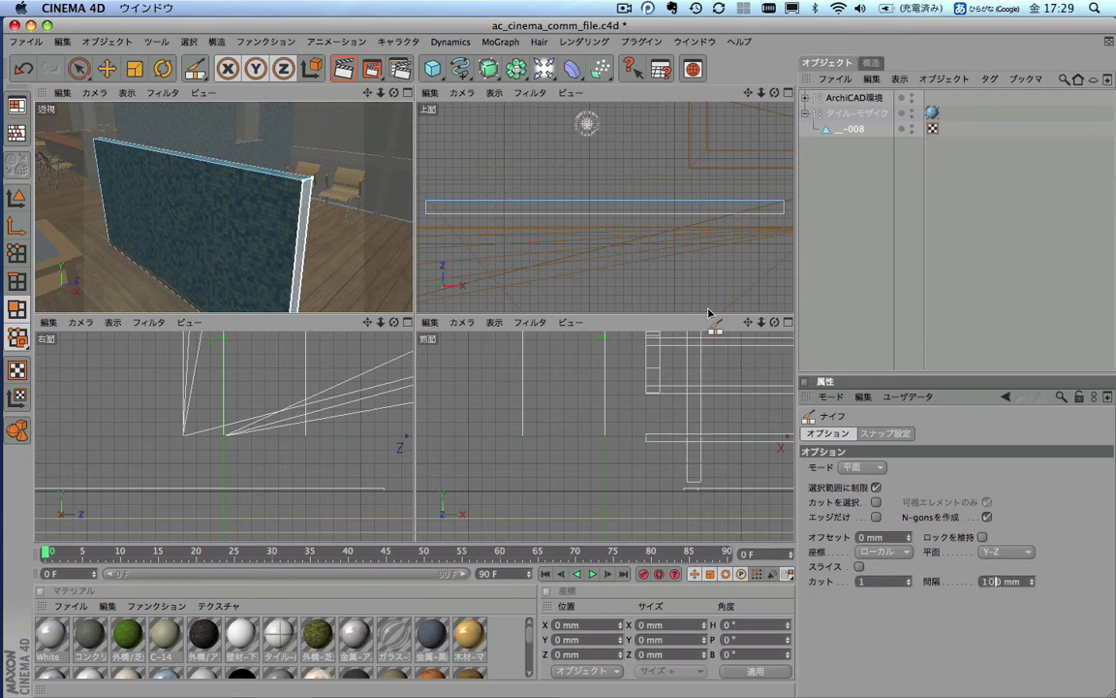
key("super+space")
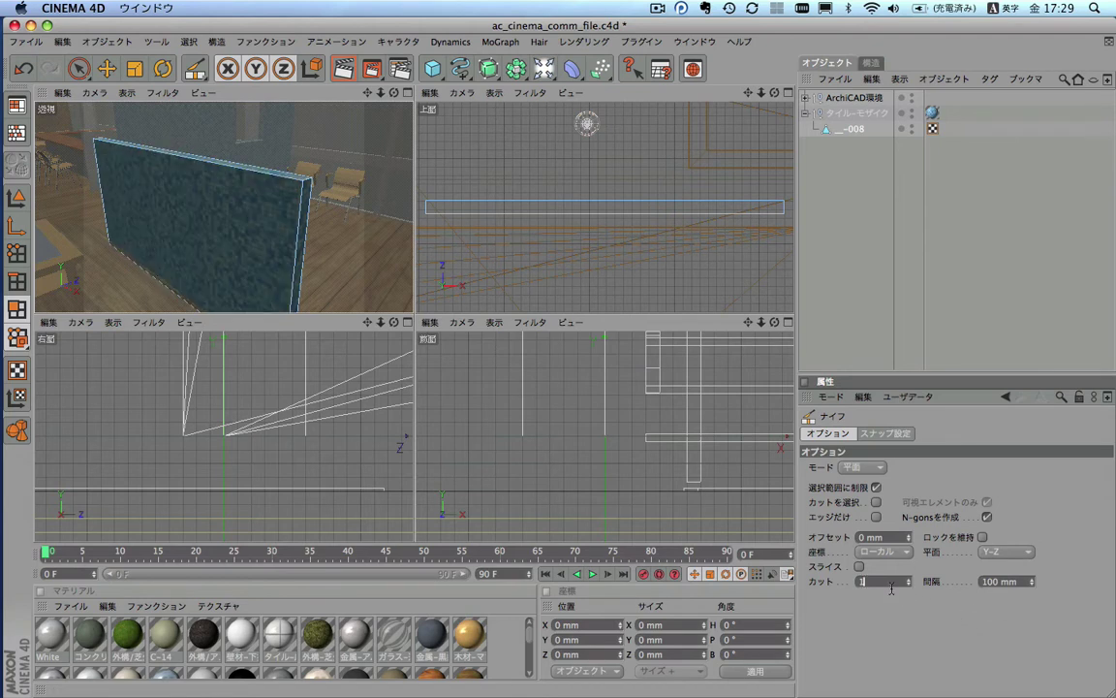
type("0")
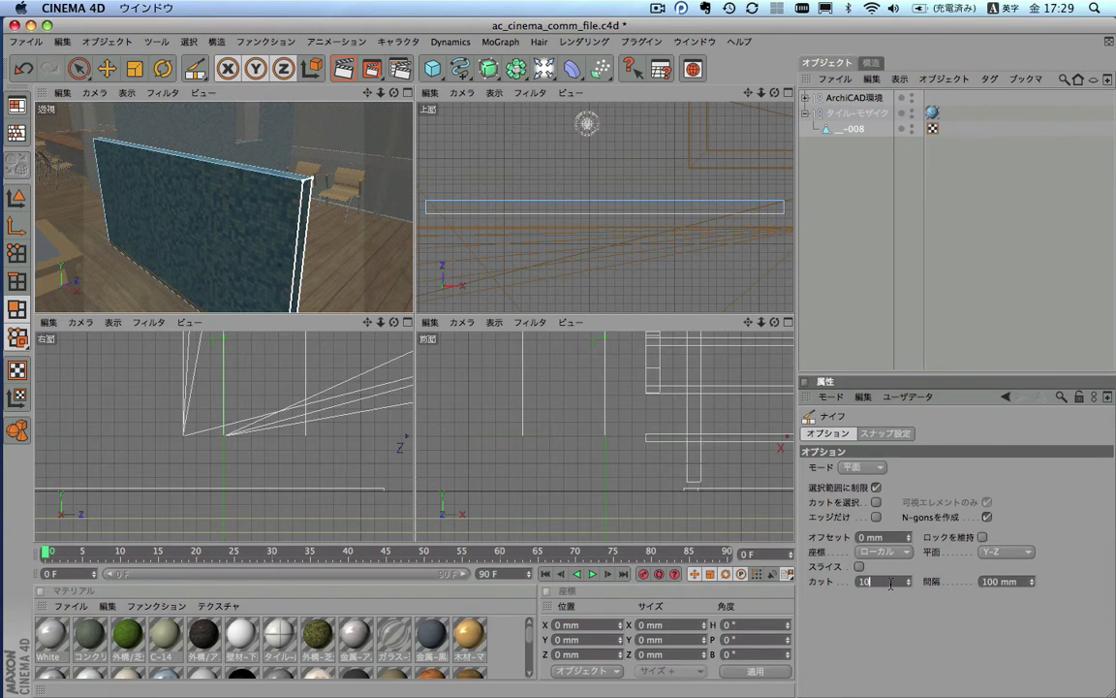
type("3")
key("Tab")
left_click(72, 178)
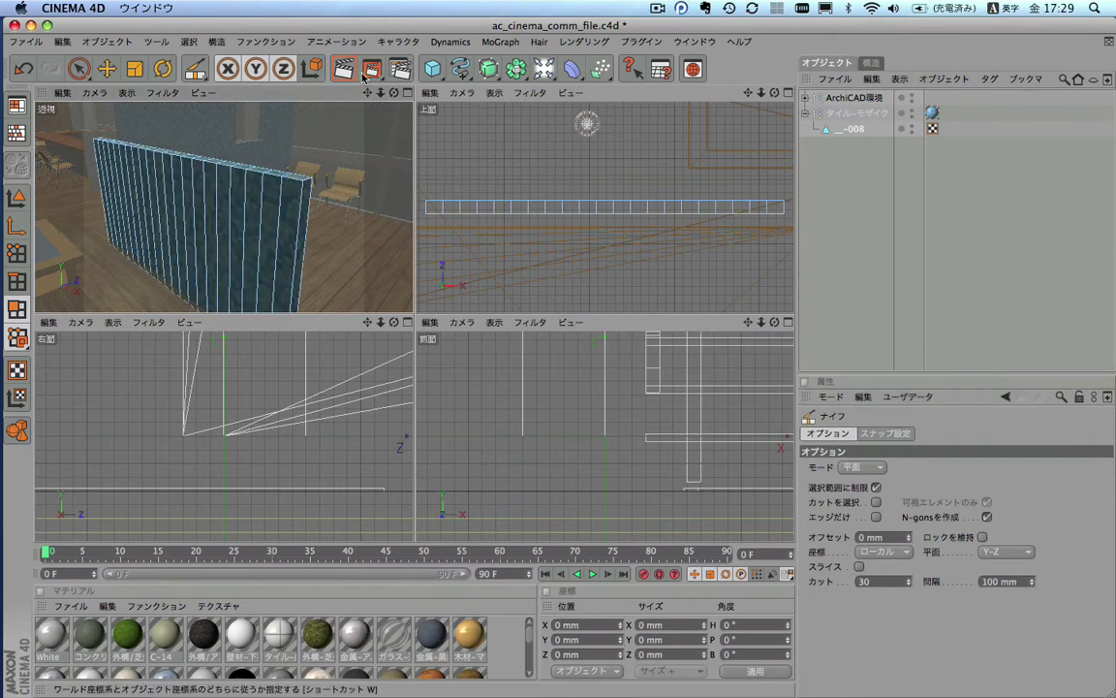
left_click(571, 68)
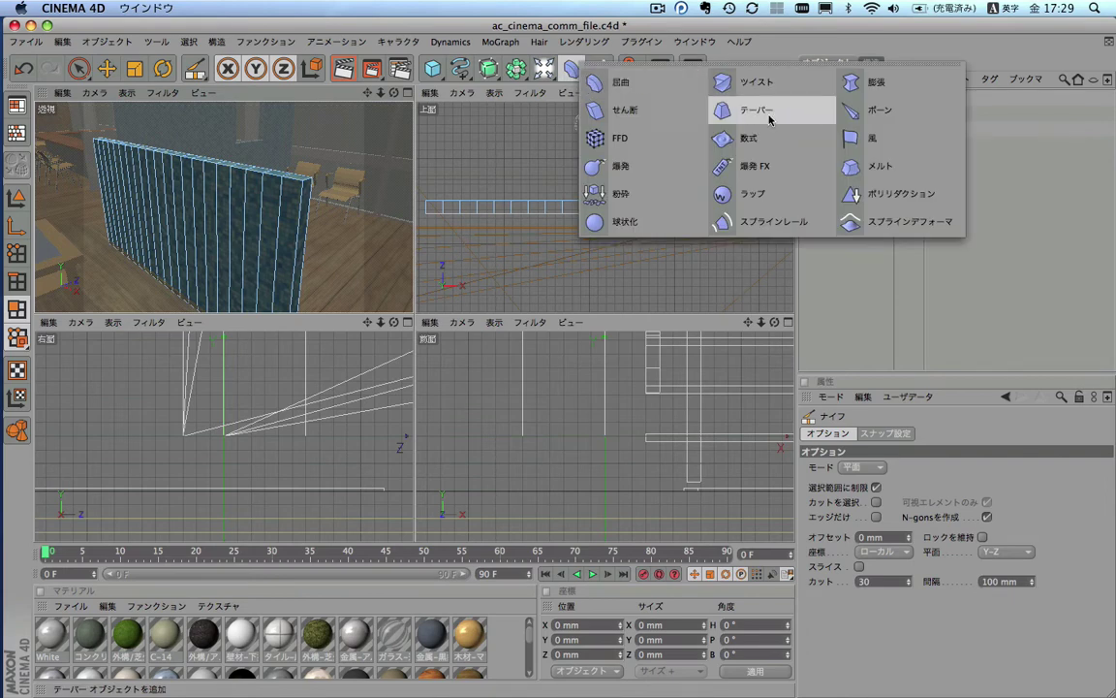
Step: Add an FFD deformer and maximise the top view to compare it with the wall
left_click(625, 138)
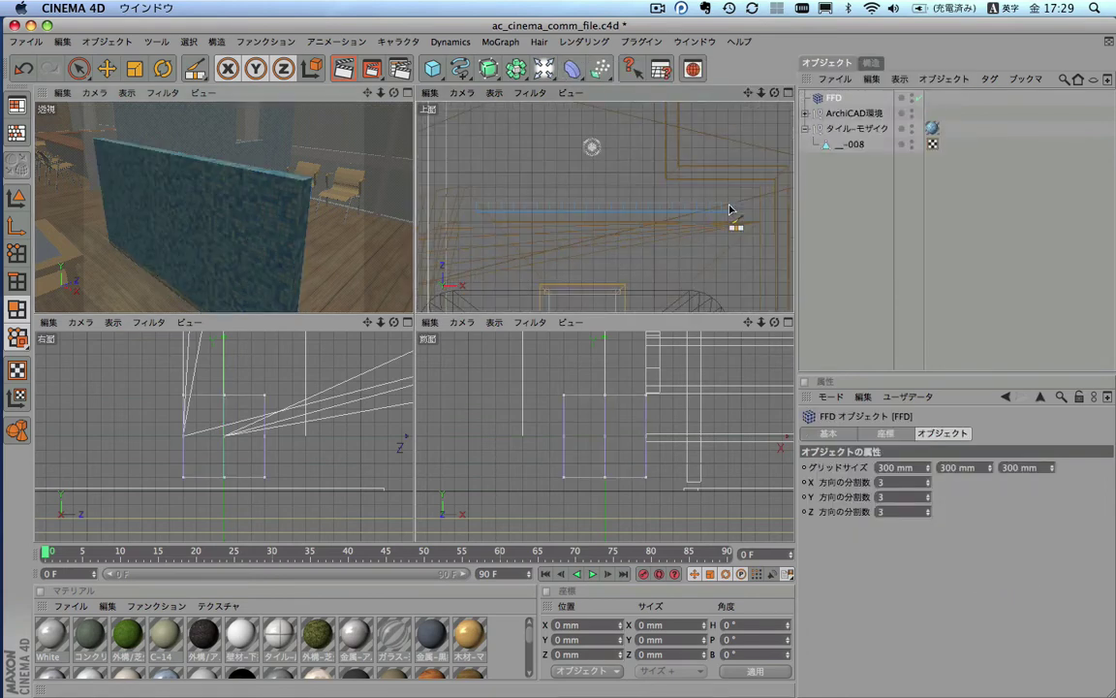
scroll(731, 209, "down", 3)
scroll(730, 210, "down", 3)
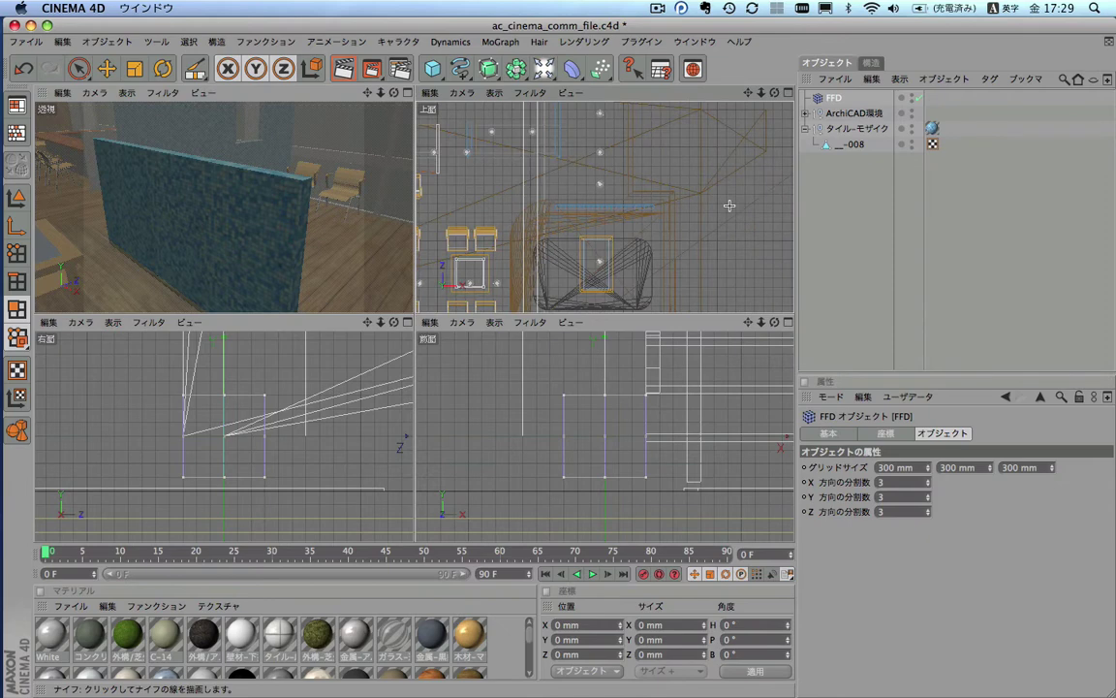
left_click(788, 92)
scroll(698, 262, "down", 2)
scroll(714, 271, "down", 1)
scroll(714, 272, "down", 1)
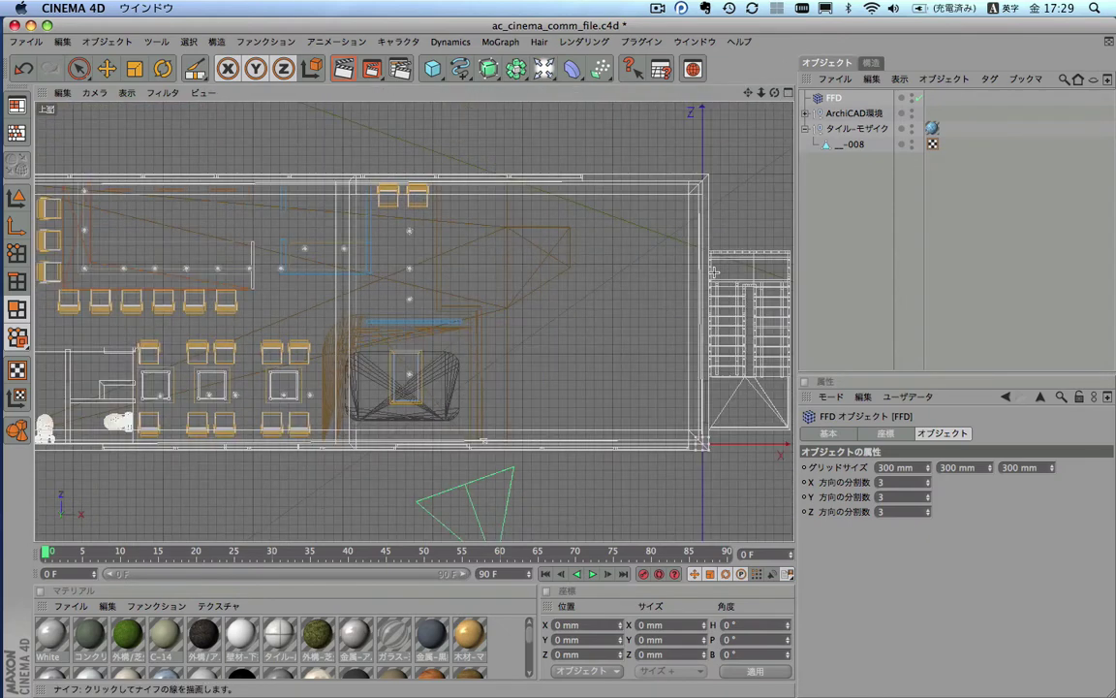
left_click(16, 197)
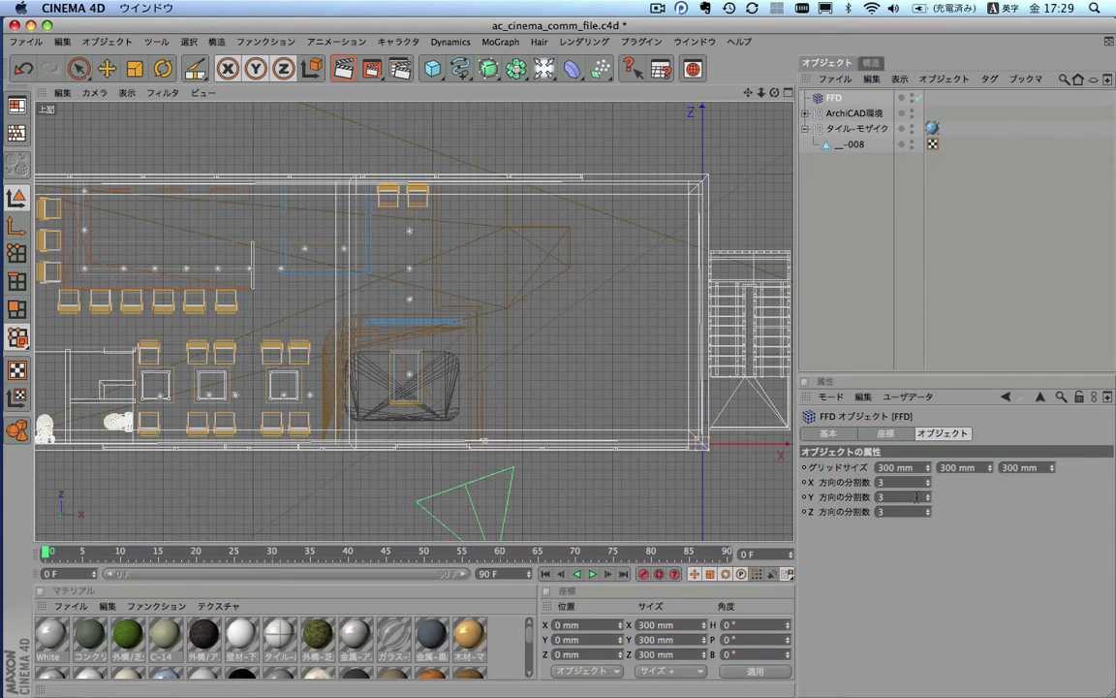
left_click(852, 146)
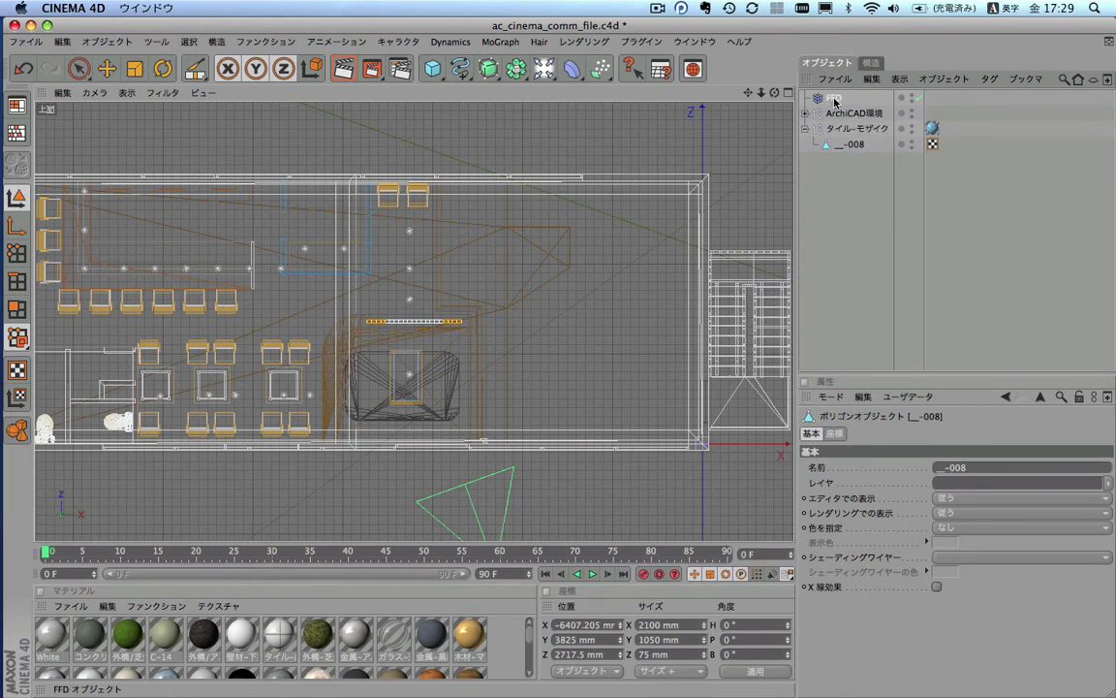
left_click(833, 99)
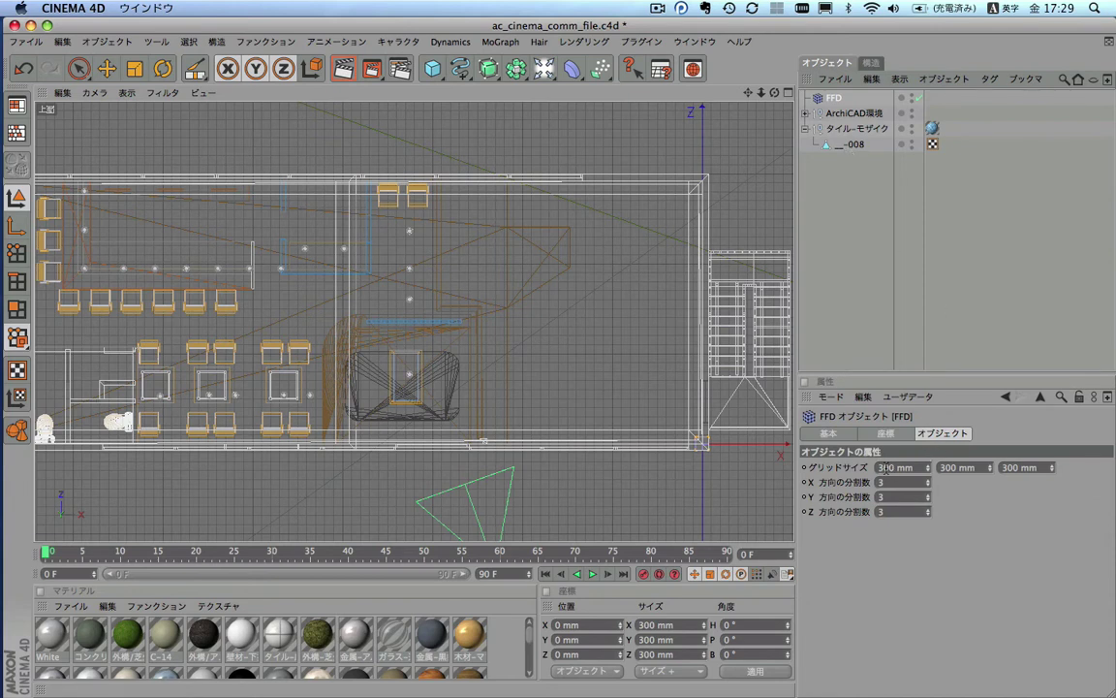
Step: Set the FFD grid size to 2200 × 1100 × 200 mm
left_click(882, 467)
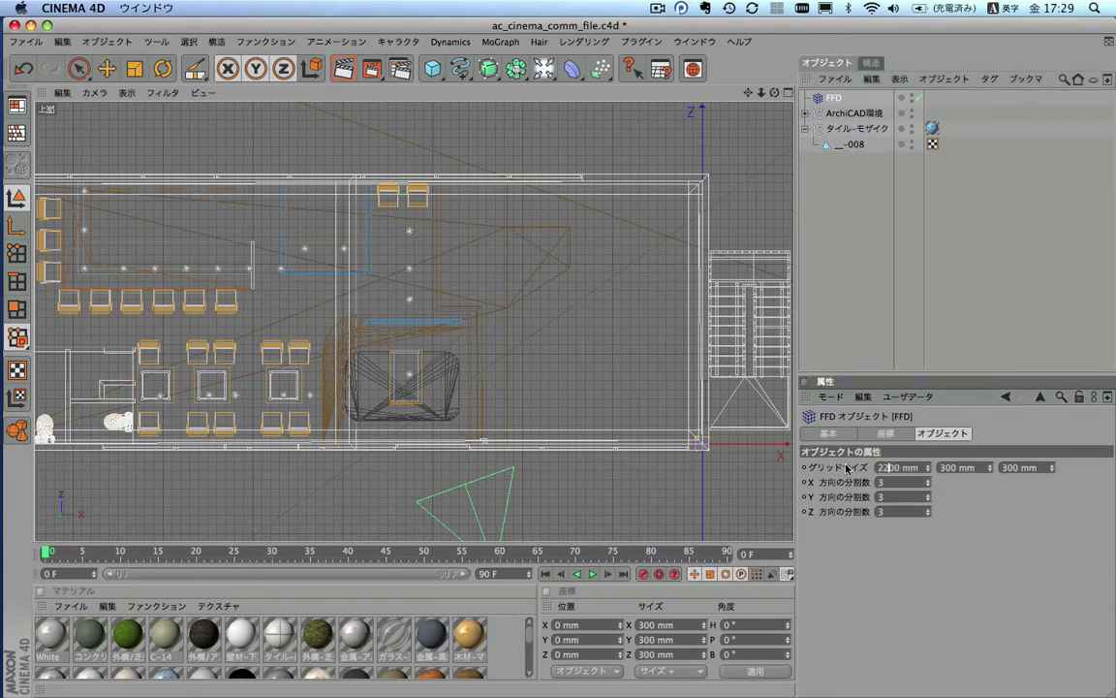
type("2200")
key("Tab")
type("11")
key("Tab")
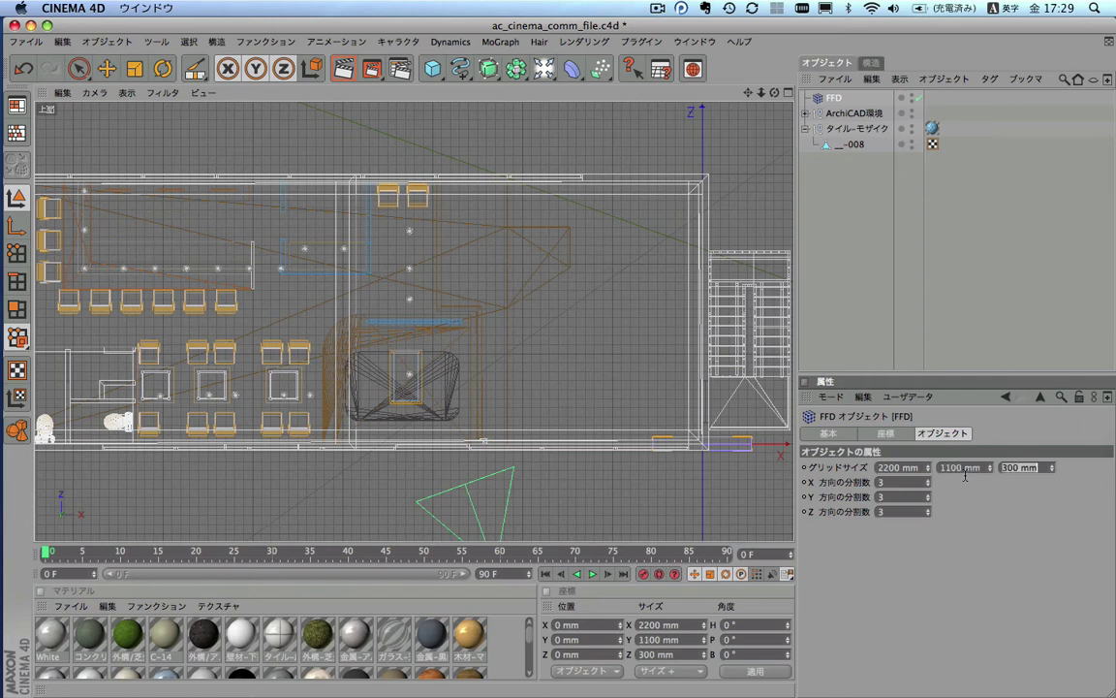
type("200")
key("Return")
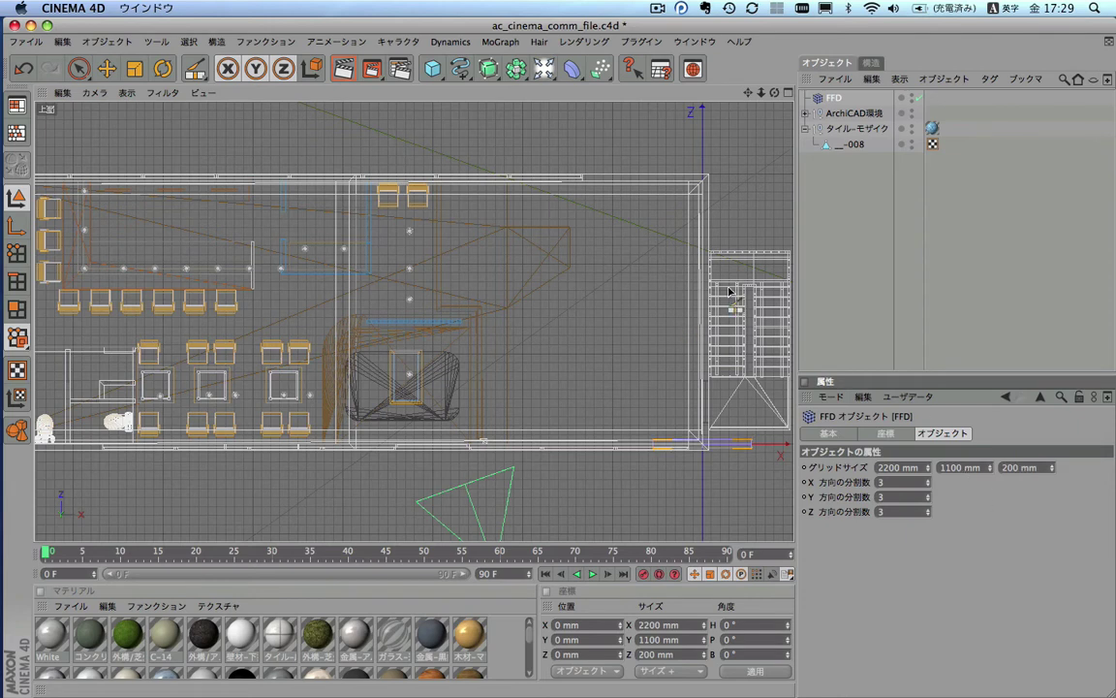
Step: Move the FFD cage onto the wall in the top view
left_click(107, 68)
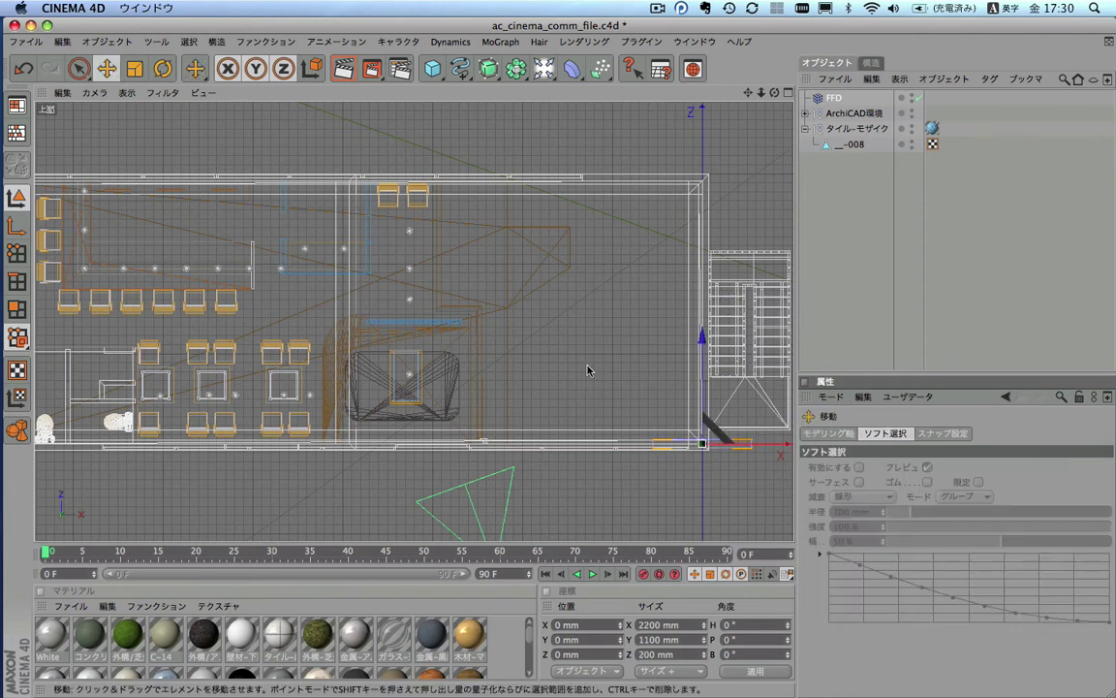
left_click_drag(695, 351, 411, 297)
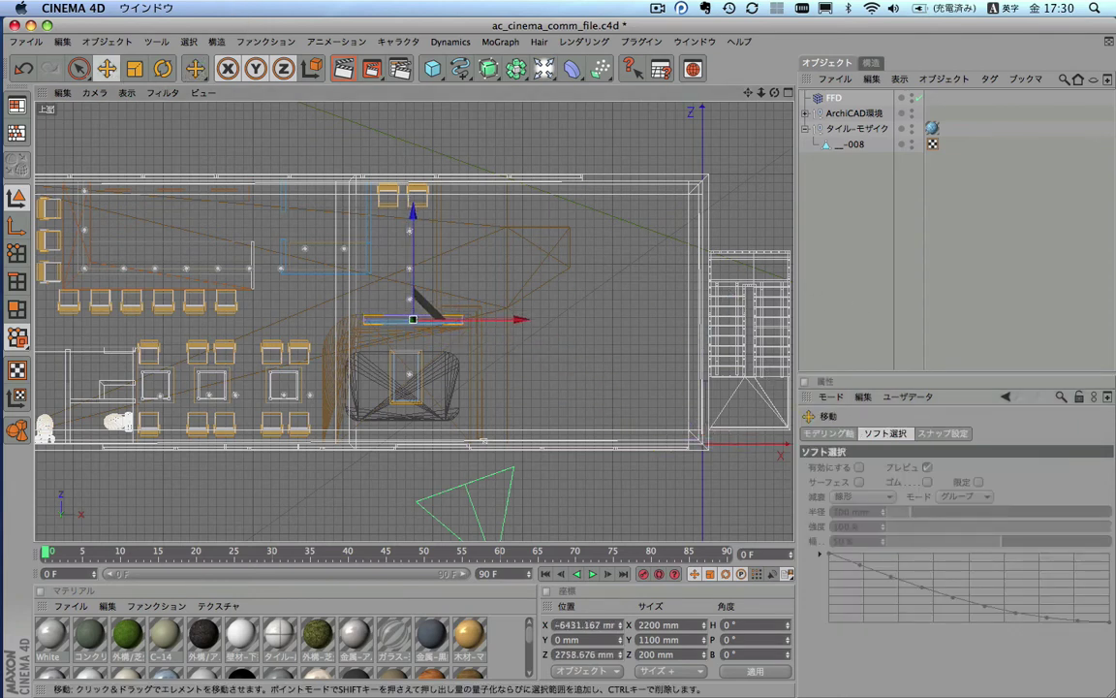
scroll(606, 349, "up", 3)
scroll(621, 324, "up", 2)
left_click_drag(628, 318, 628, 324)
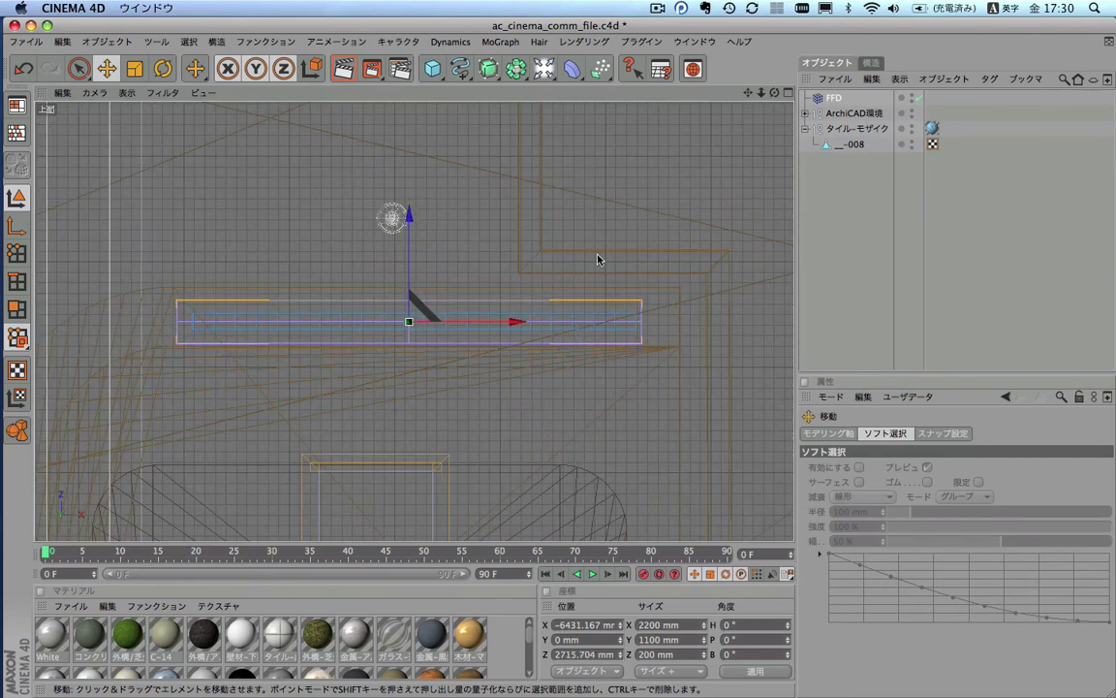
scroll(627, 286, "up", 1)
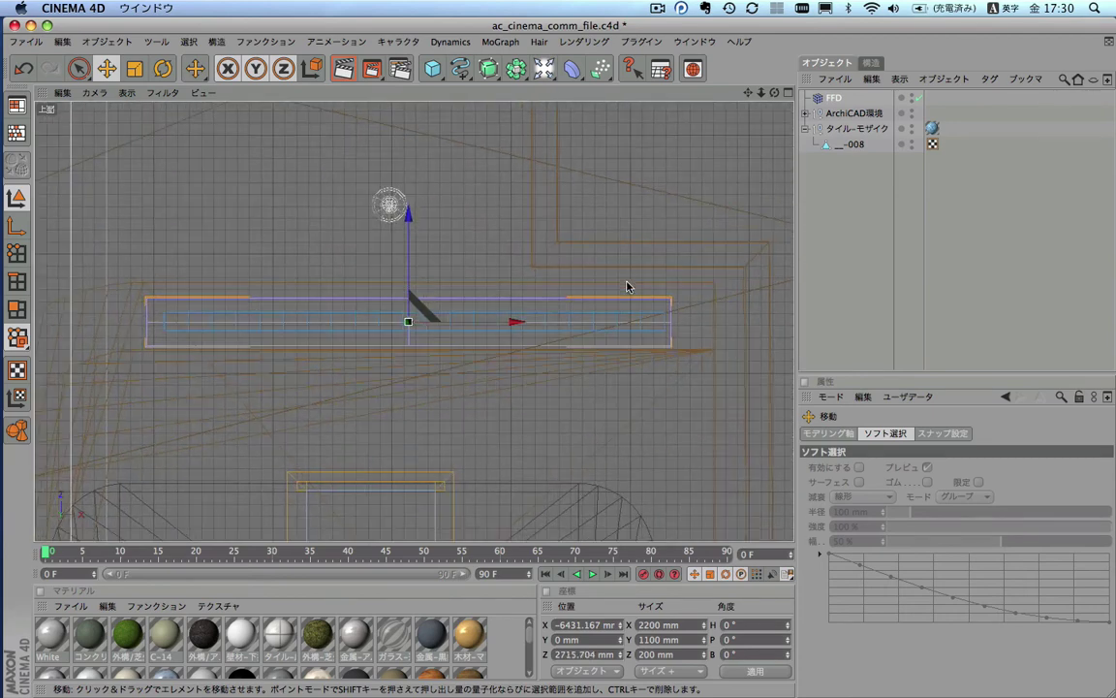
Step: Parent the FFD under wall _-008, zero its position, and set X subdivisions to 13
left_click(829, 98)
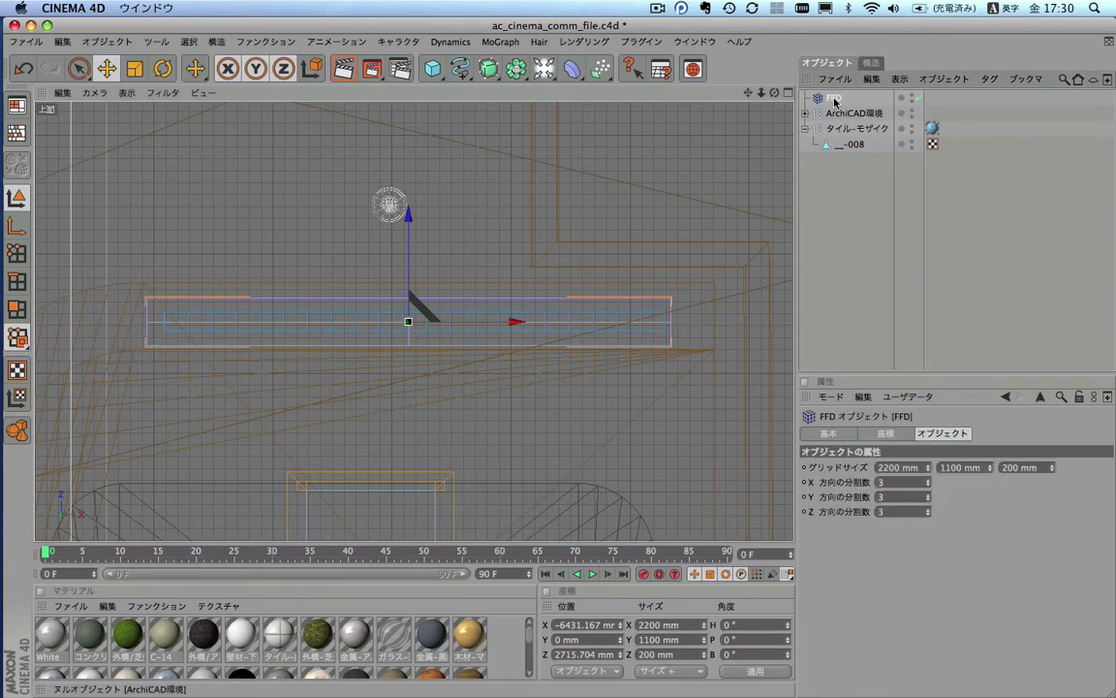
left_click_drag(831, 98, 852, 145)
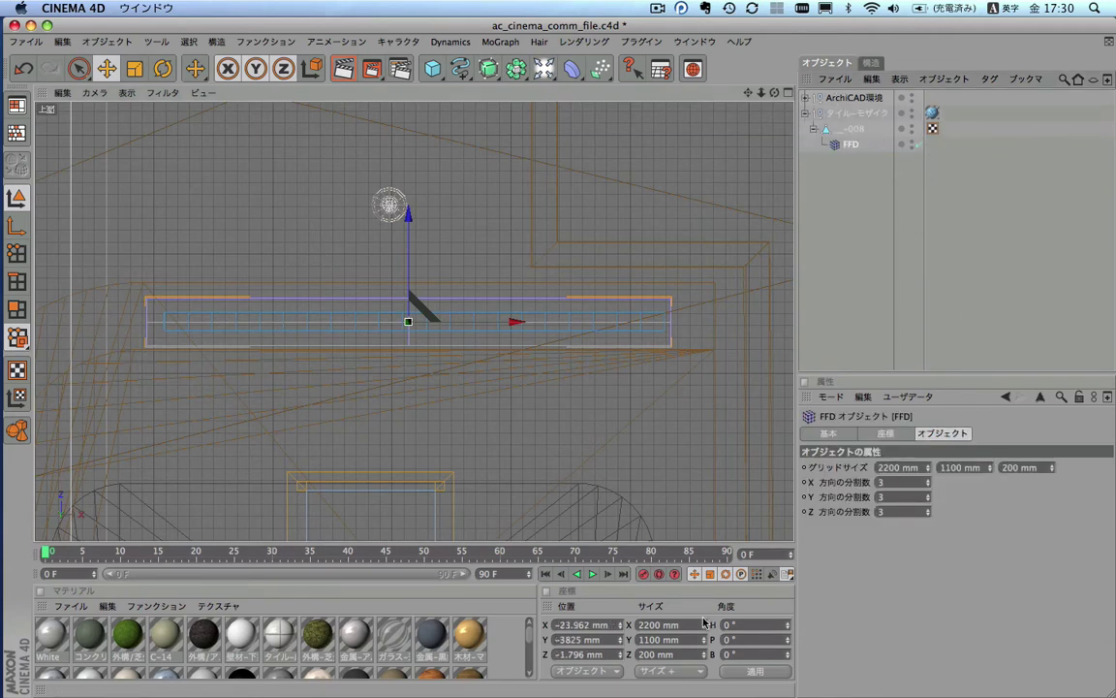
double_click(579, 625)
type("00")
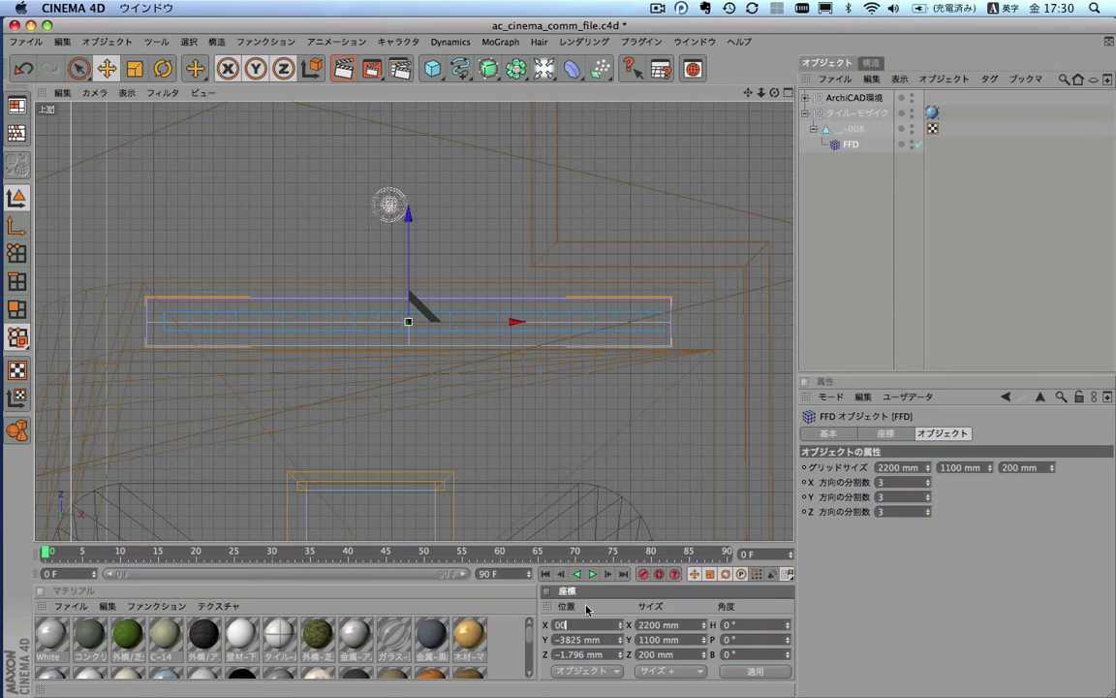
key("Tab")
type("0")
key("Tab")
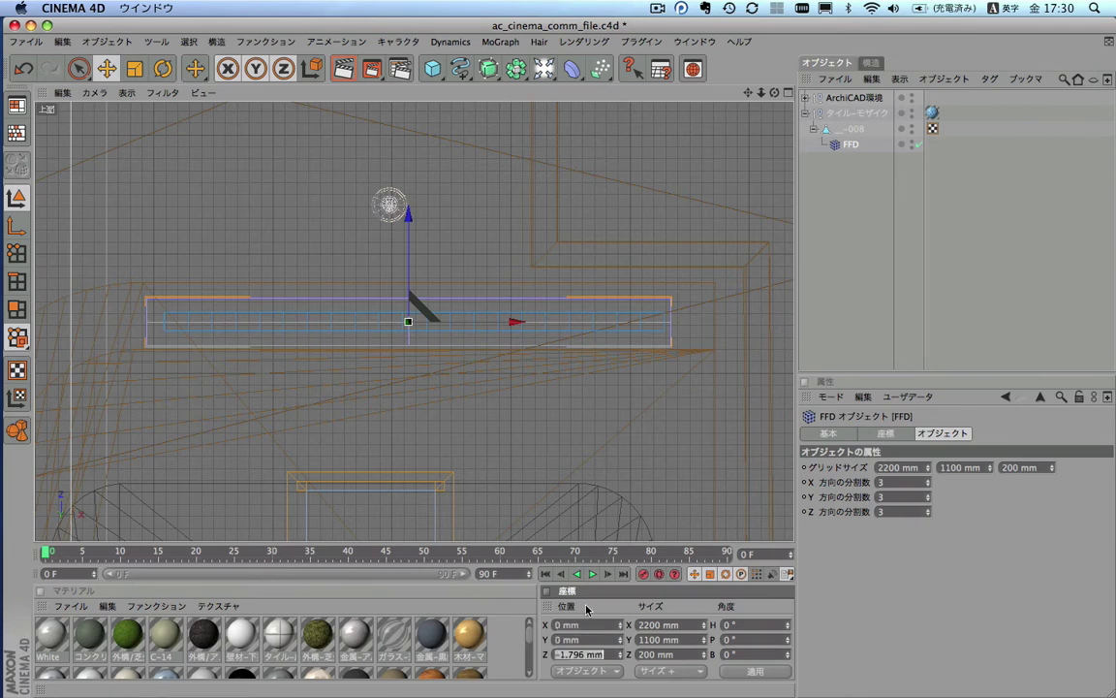
type("0")
key("Return")
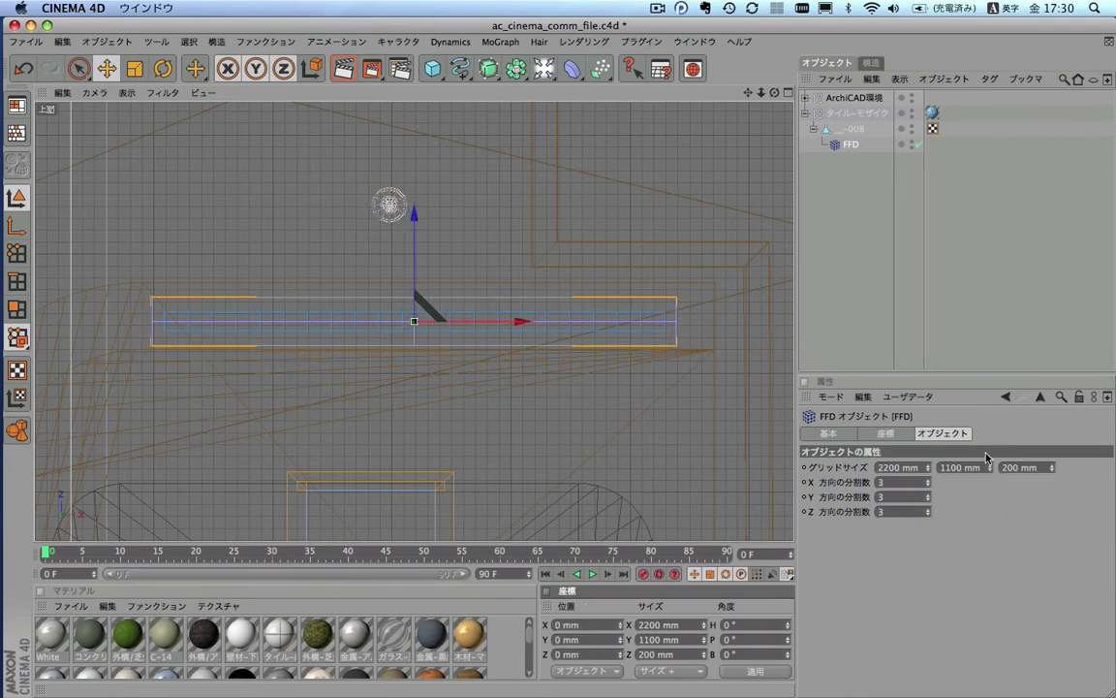
left_click_drag(927, 482, 928, 427)
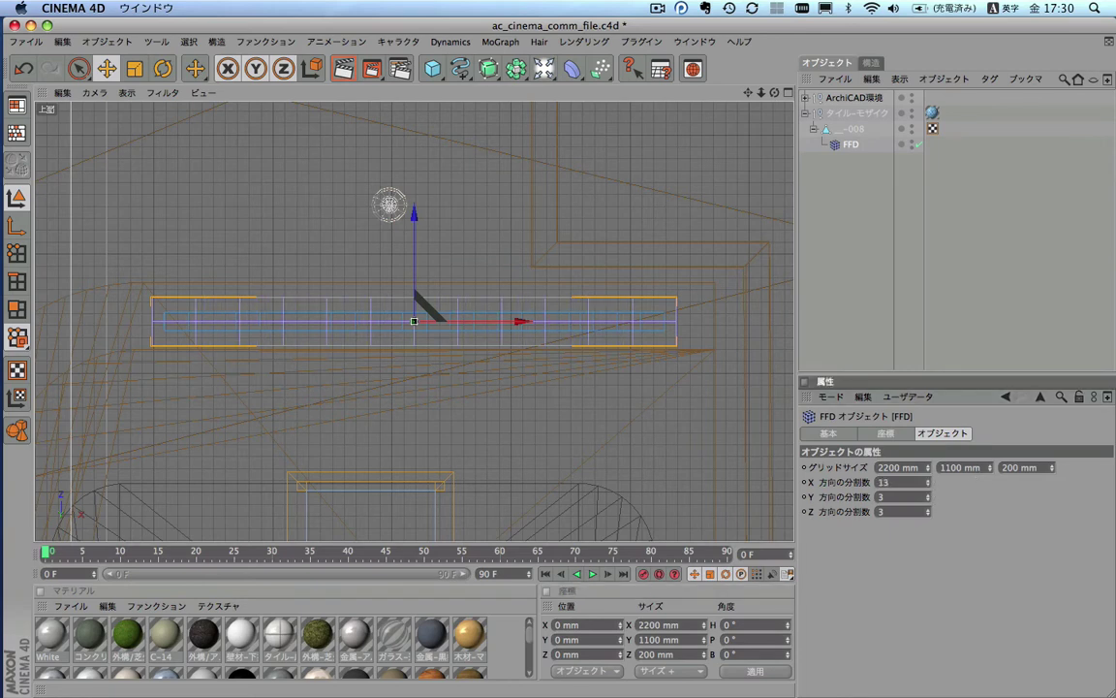
Step: Return to four views, activate Live Selection, and zoom the front view onto the wall and cage
middle_click(620, 295)
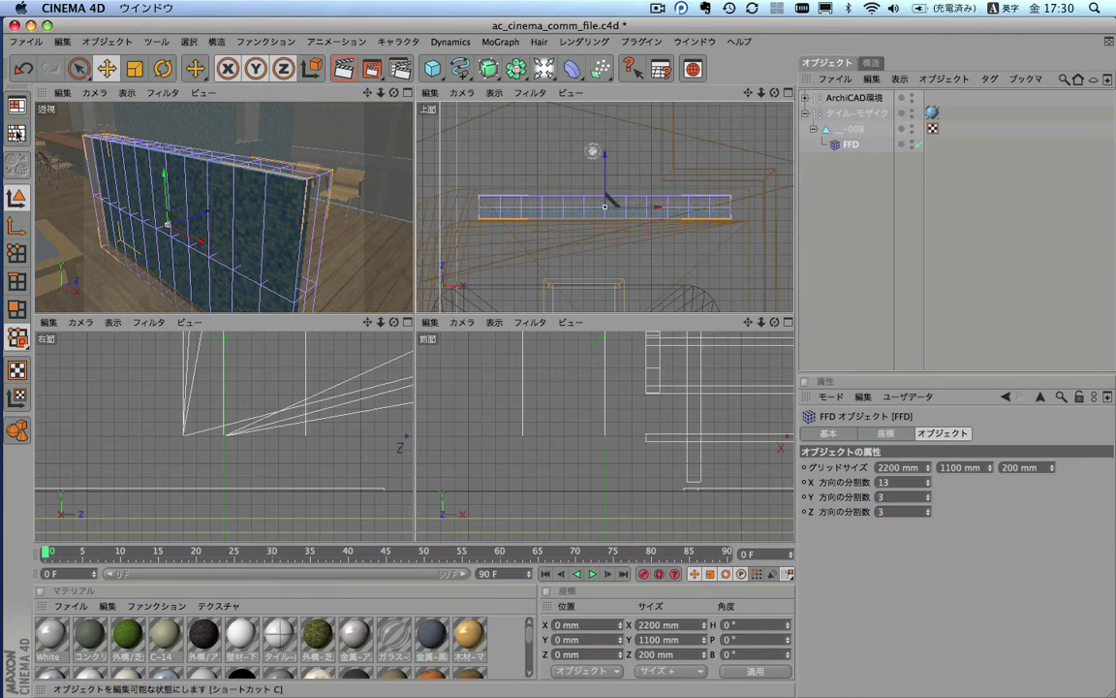
key("9")
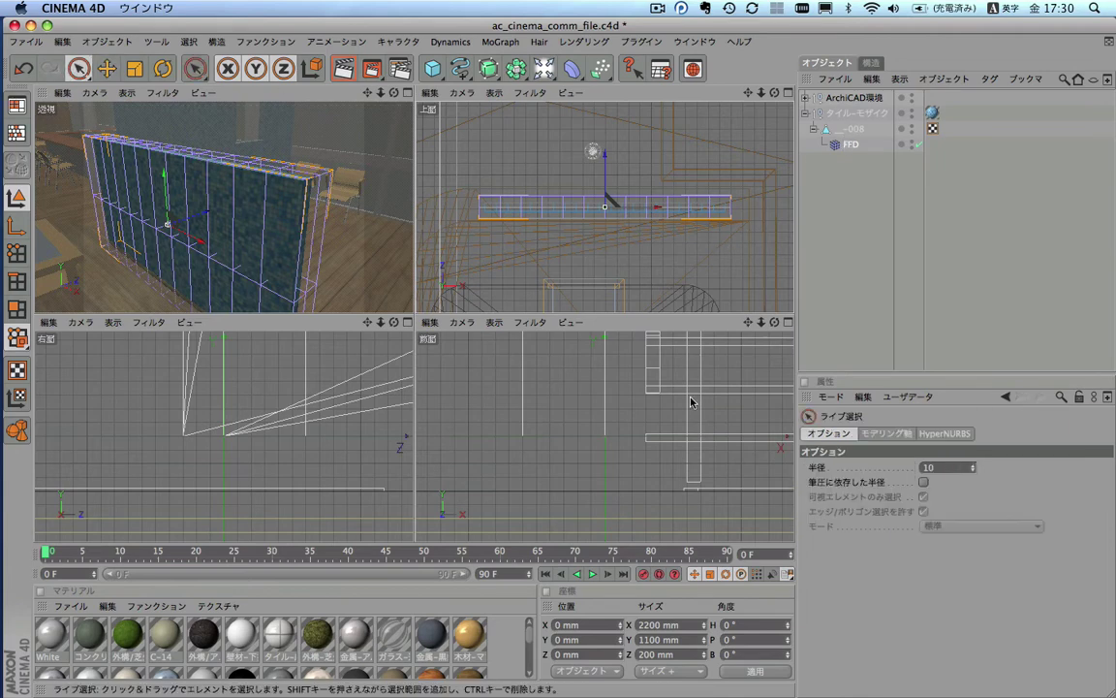
scroll(692, 401, "down", 2)
scroll(695, 406, "down", 2)
scroll(708, 388, "down", 2)
scroll(718, 357, "down", 2)
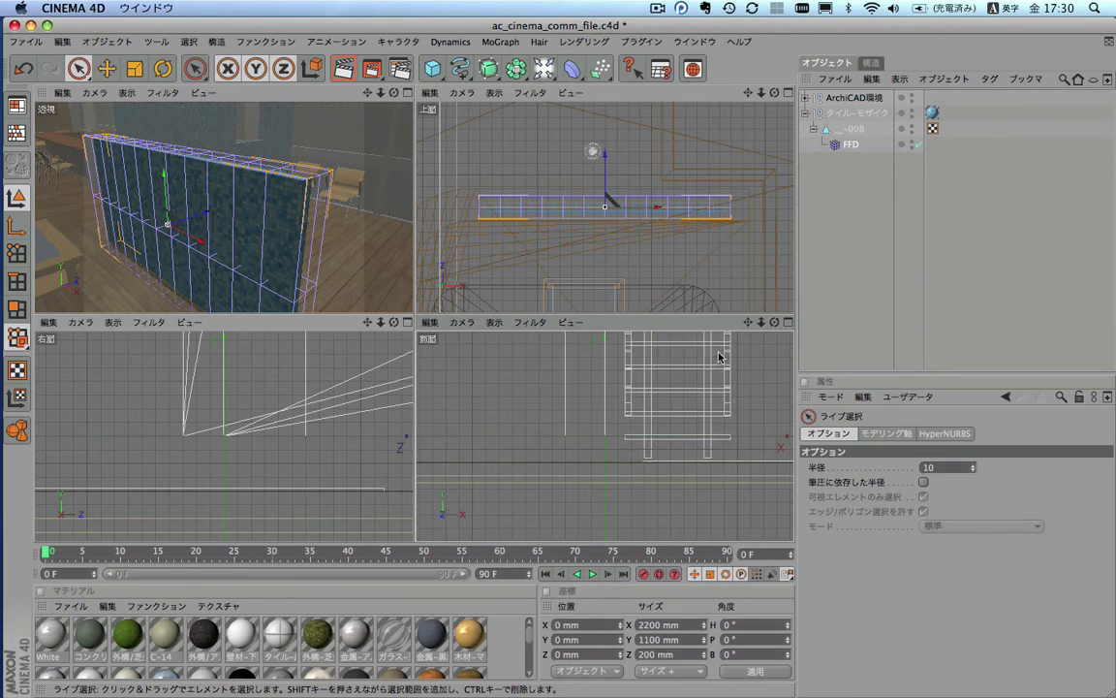
left_click_drag(748, 322, 767, 335)
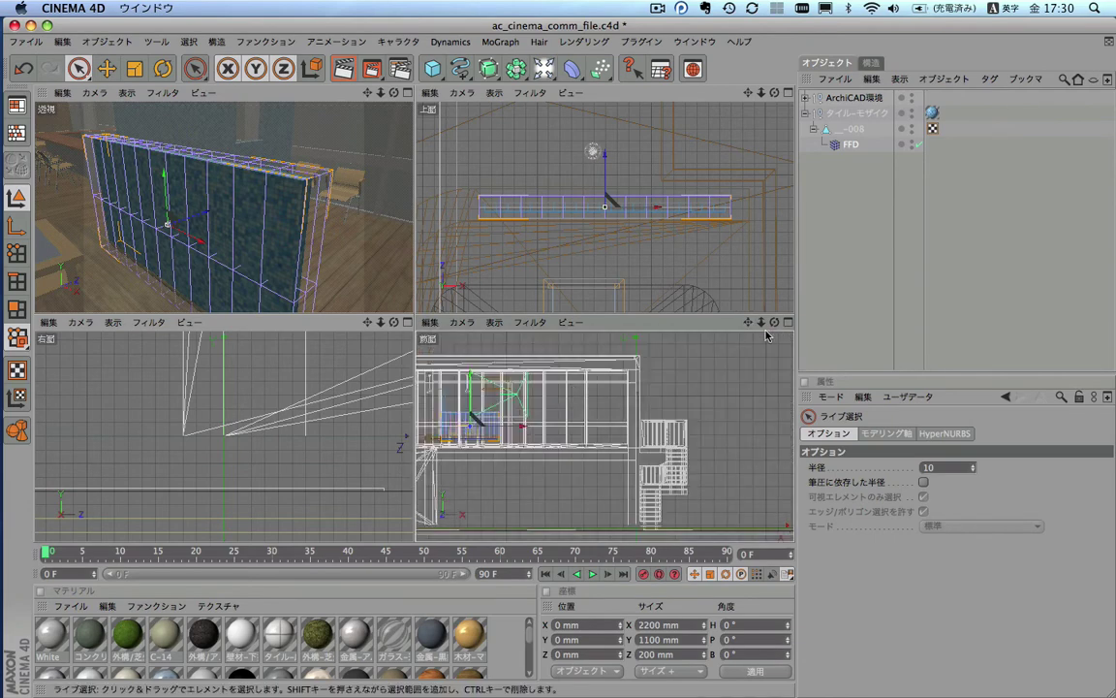
left_click_drag(746, 324, 667, 404)
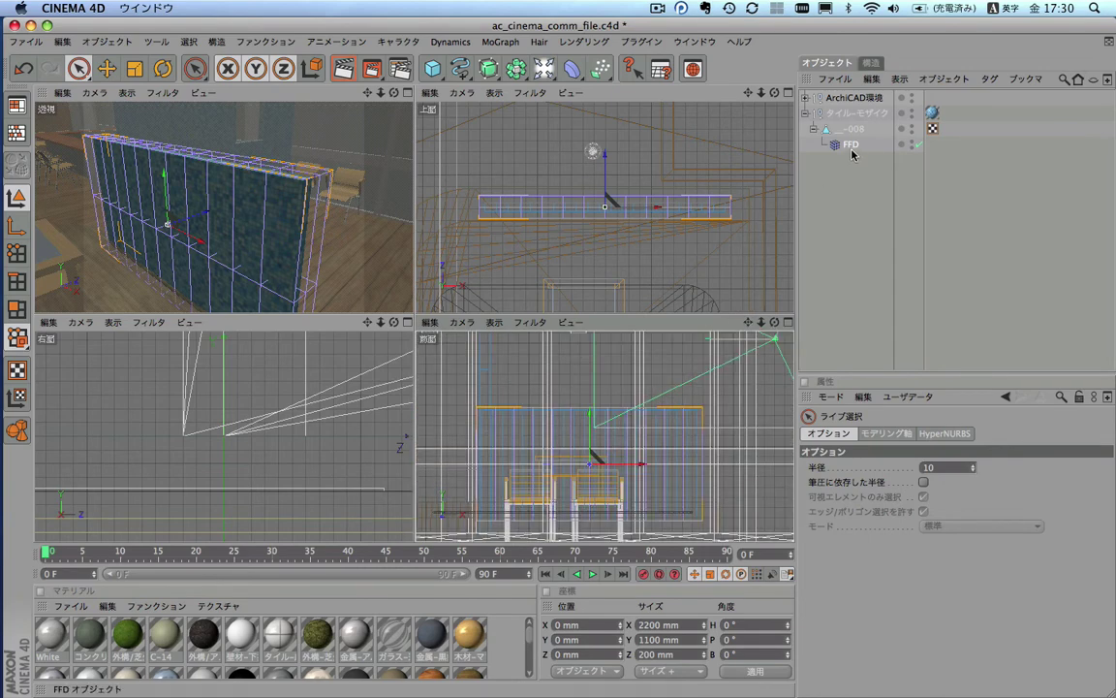
Step: In Point mode with hidden points selectable, select the top row of FFD lattice points
left_click(8, 256)
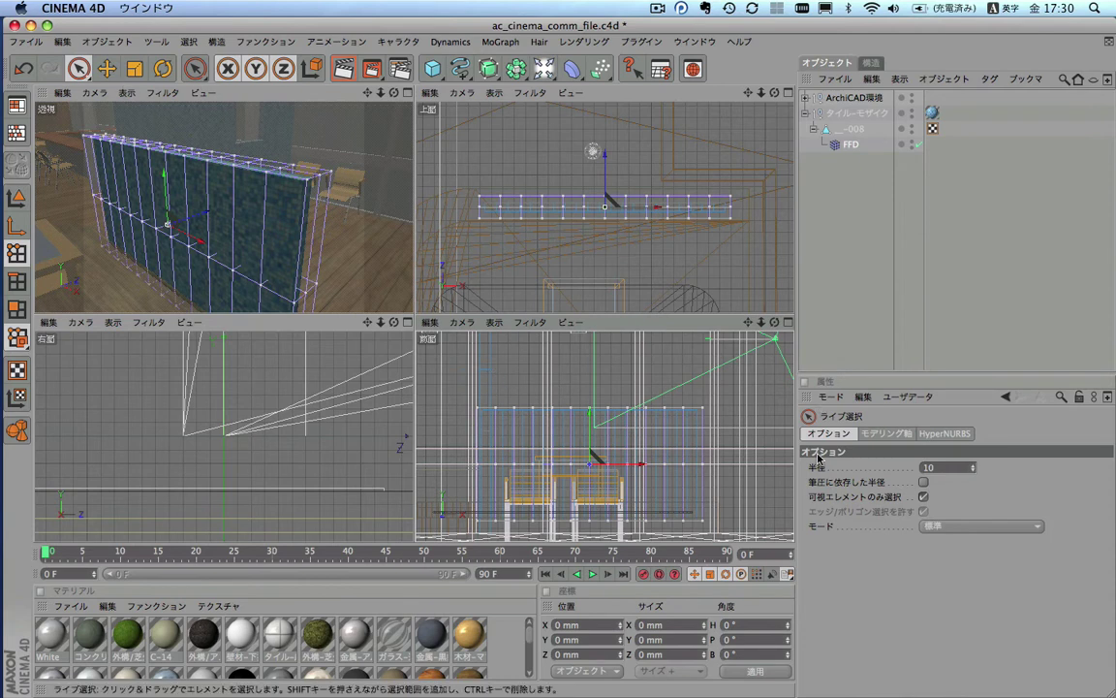
left_click(924, 496)
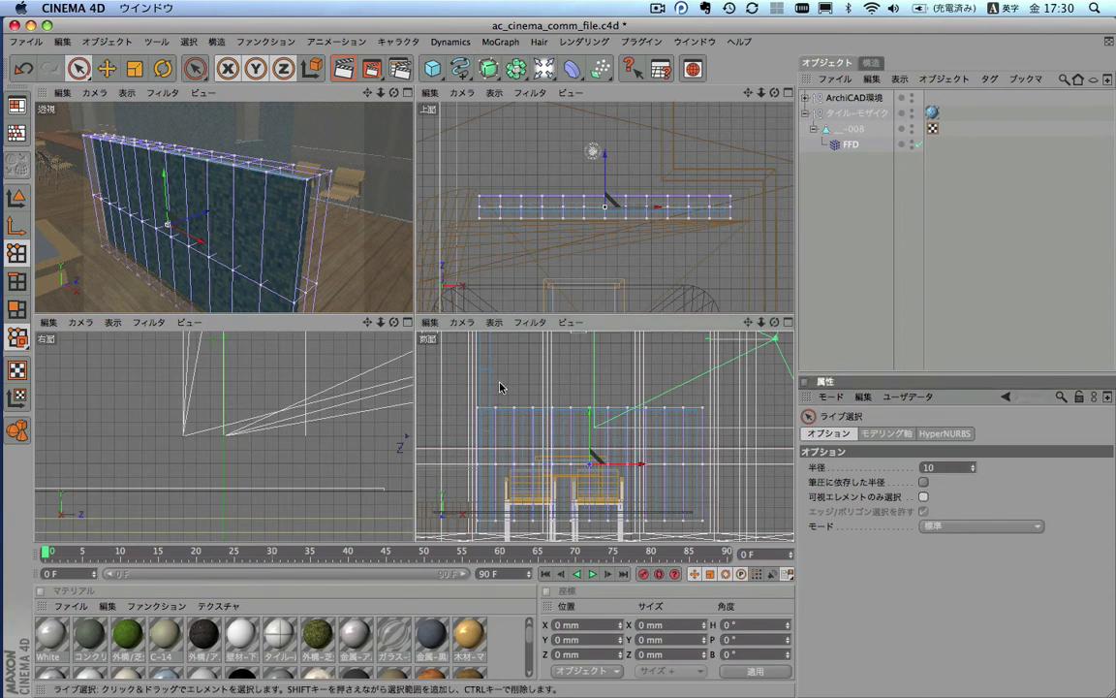
left_click(498, 407)
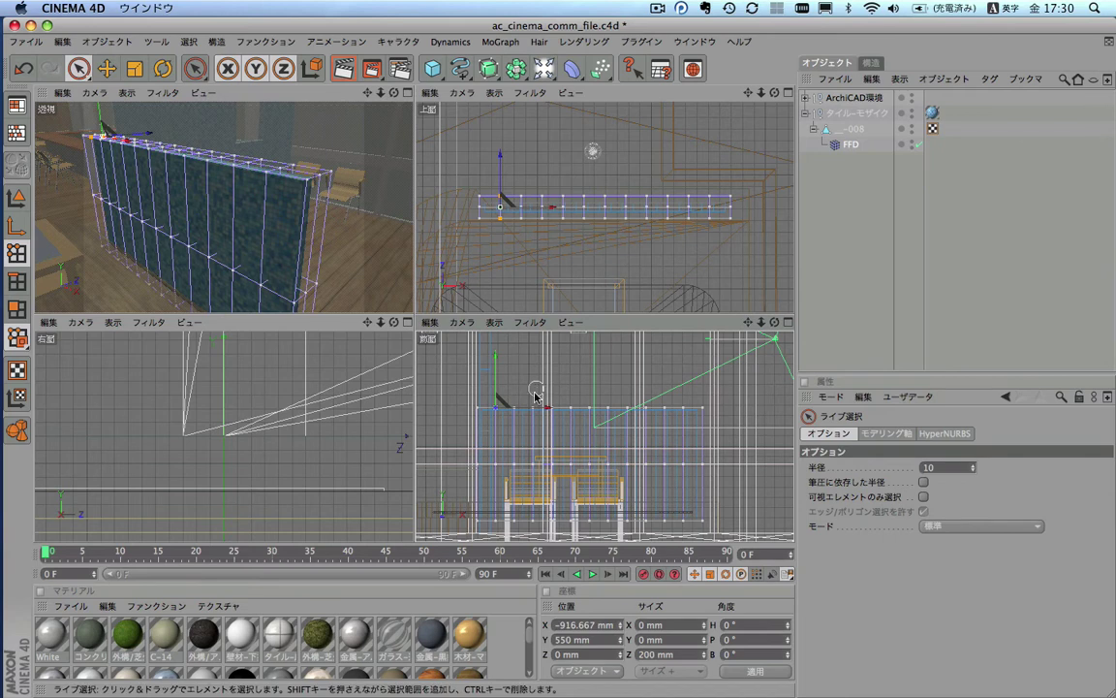
left_click(533, 407, "shift")
left_click(572, 407, "shift")
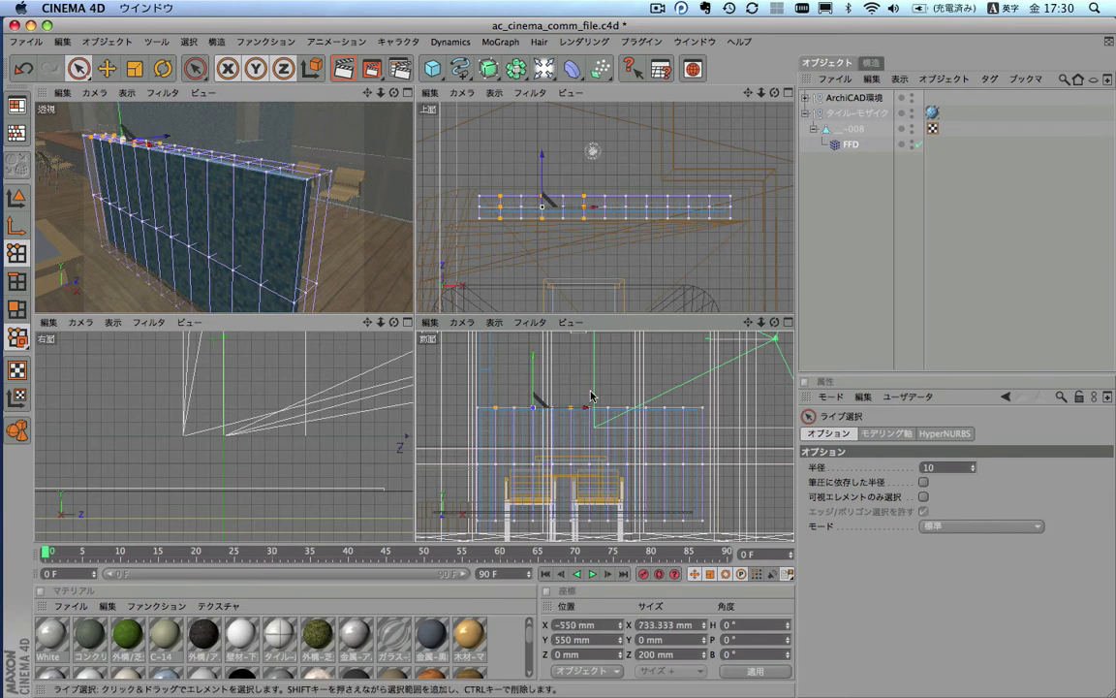
left_click(608, 408, "shift")
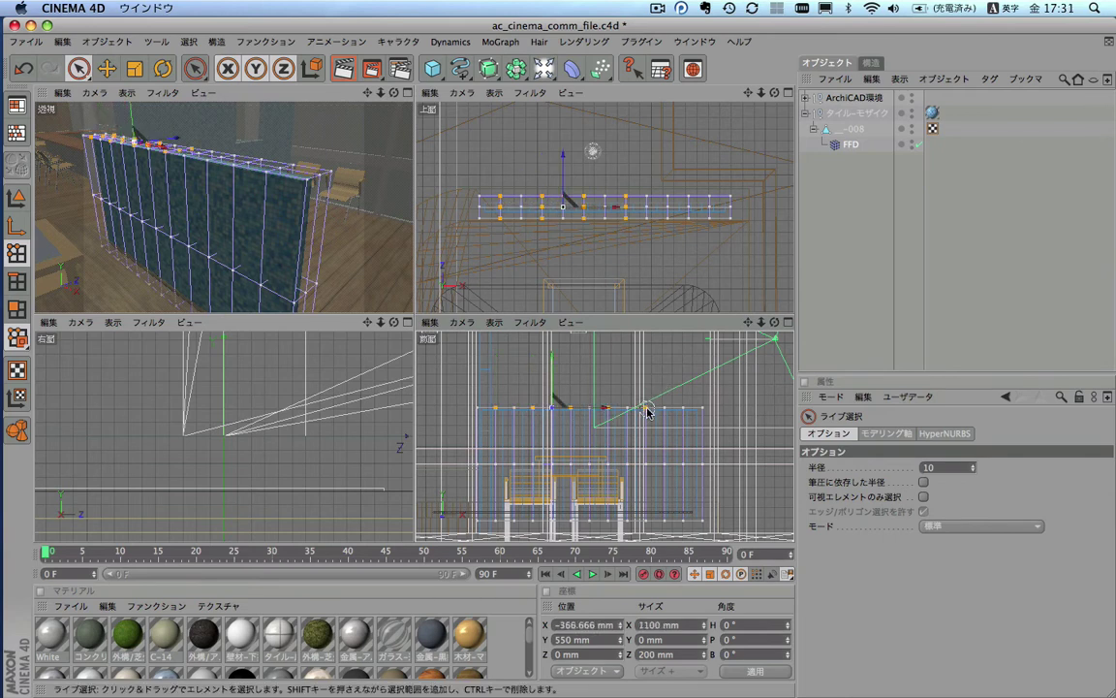
left_click(643, 407, "shift")
left_click(681, 407, "shift")
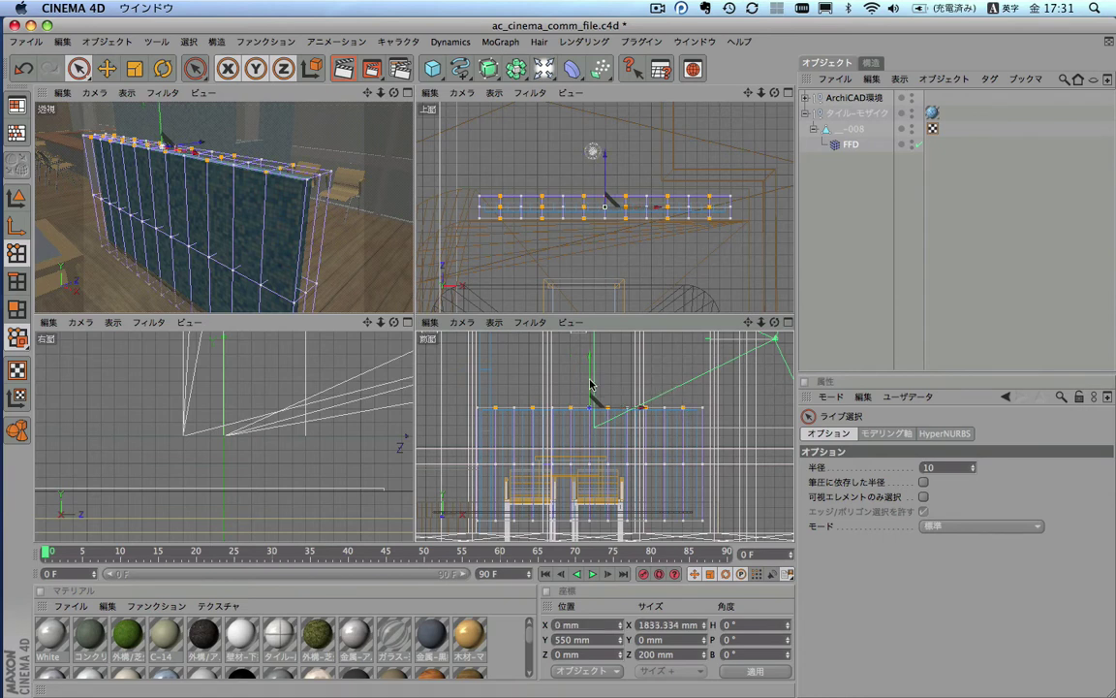
Step: Raise the selected top points upward into peaks along the wall's upper edge
left_click_drag(591, 399, 592, 382)
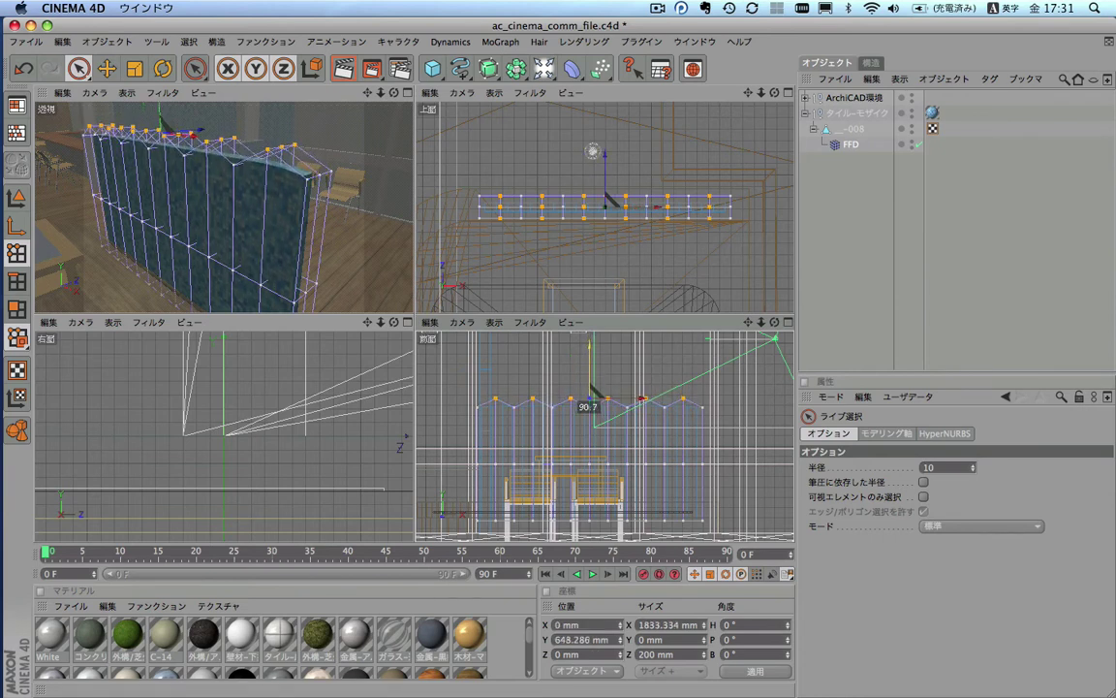
left_click_drag(592, 382, 593, 386)
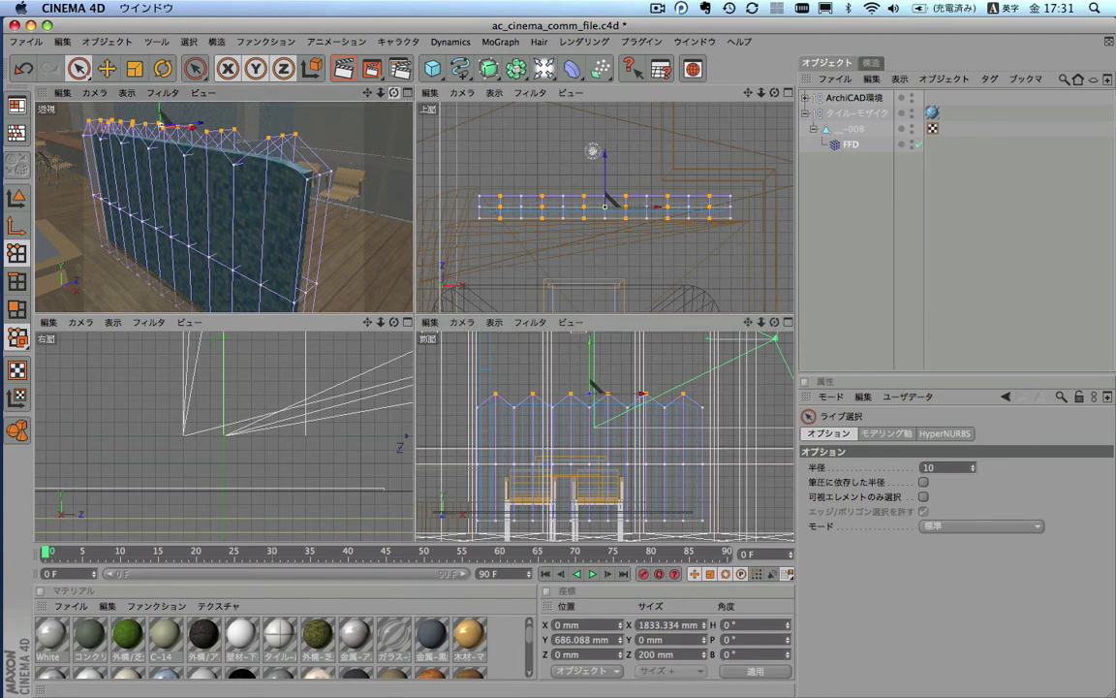
left_click_drag(161, 124, 161, 124, "alt")
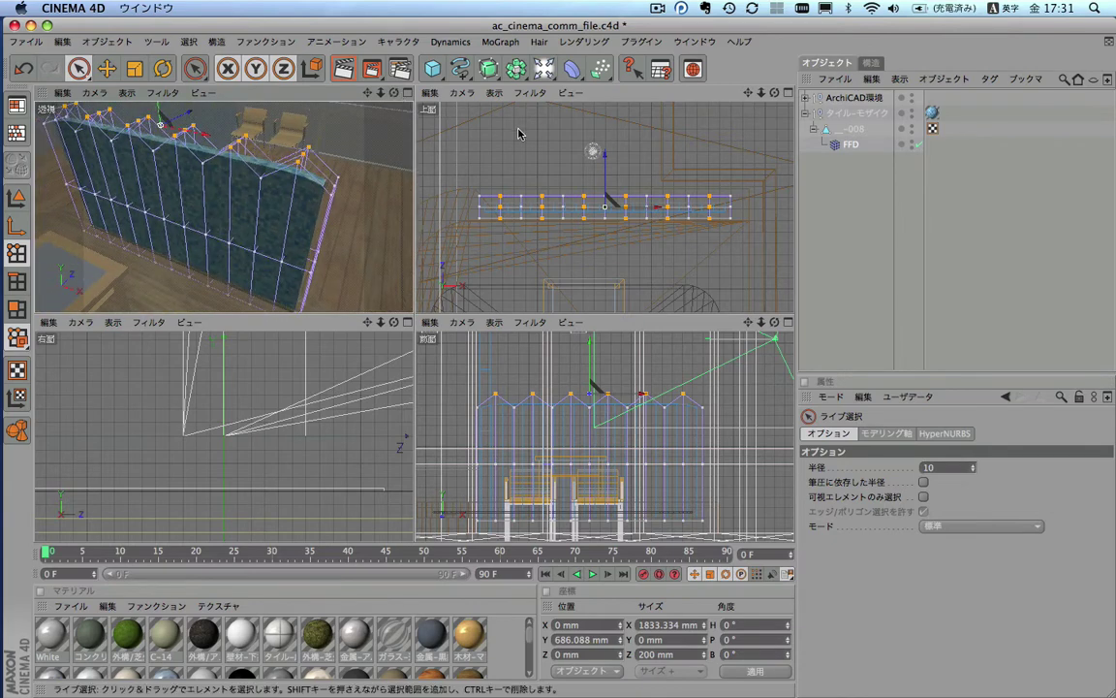
Step: Reselect the FFD and raise the middle top lattice points
left_click(854, 131)
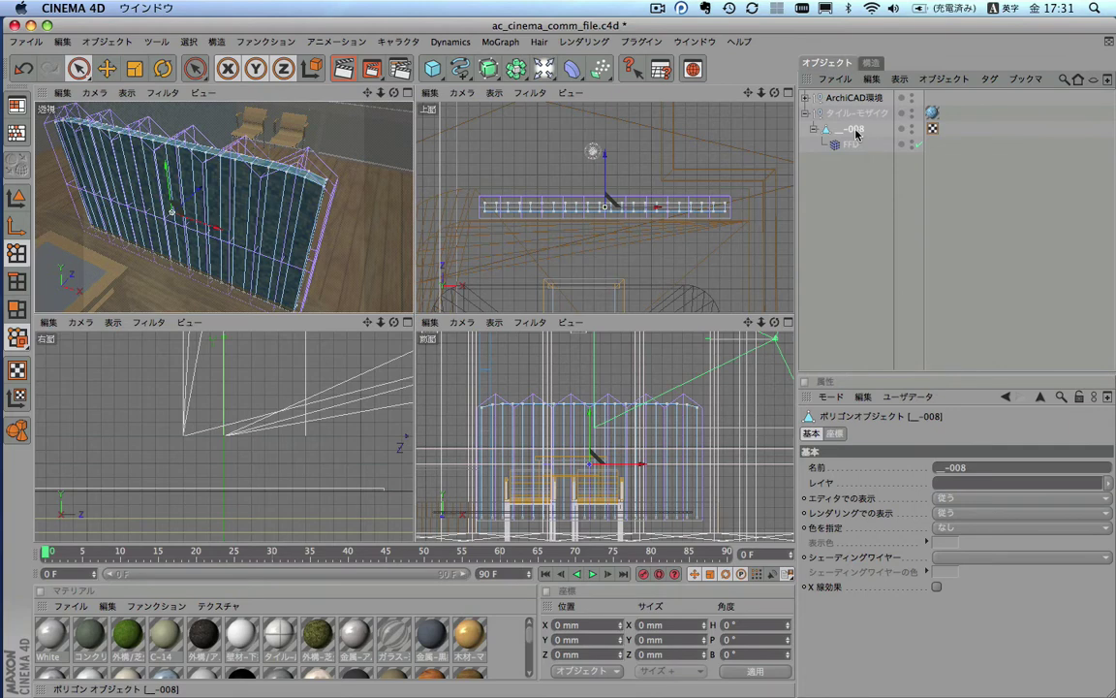
left_click(845, 145)
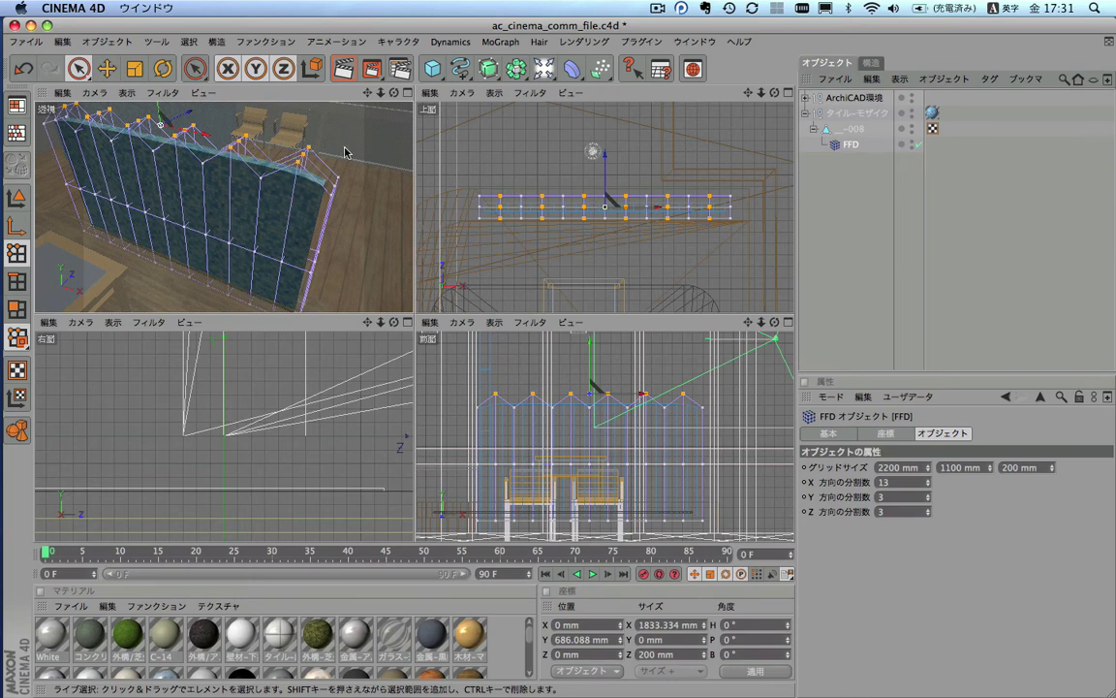
left_click(314, 136)
left_click(593, 383)
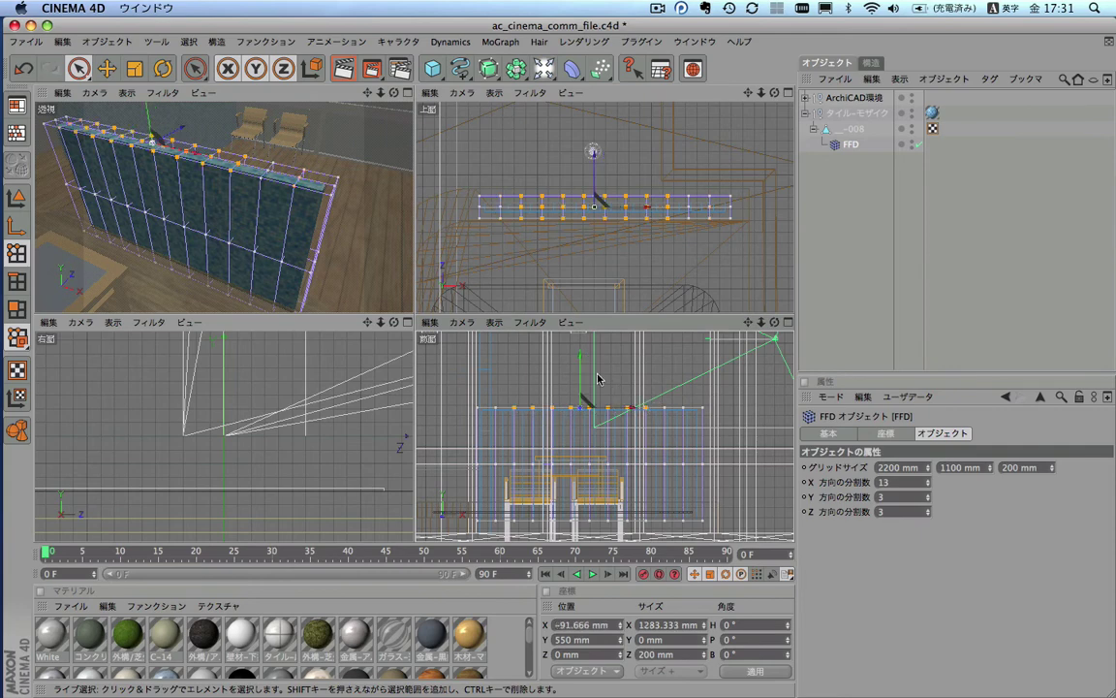
mouse_move(582, 373)
left_mouse_down()
mouse_move(581, 353)
mouse_move(581, 389)
left_mouse_up()
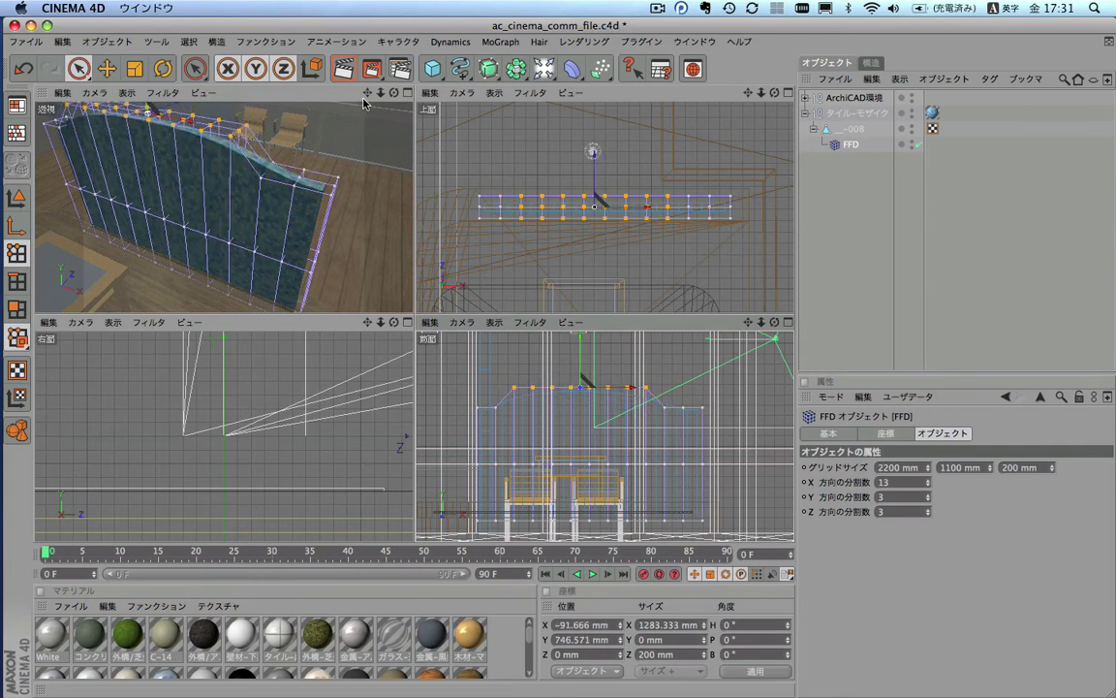
left_click_drag(393, 92, 676, 363)
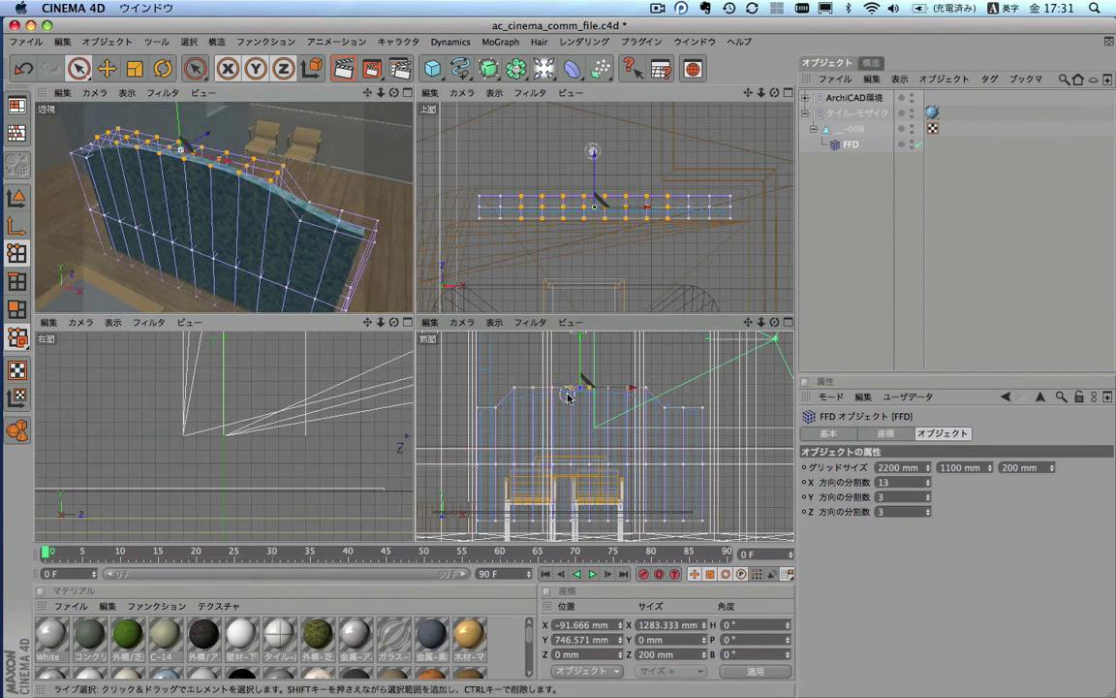
Step: Lift the central top lattice points higher into an arch and inspect the curved wall
left_click(572, 386)
left_click_drag(572, 371, 572, 358)
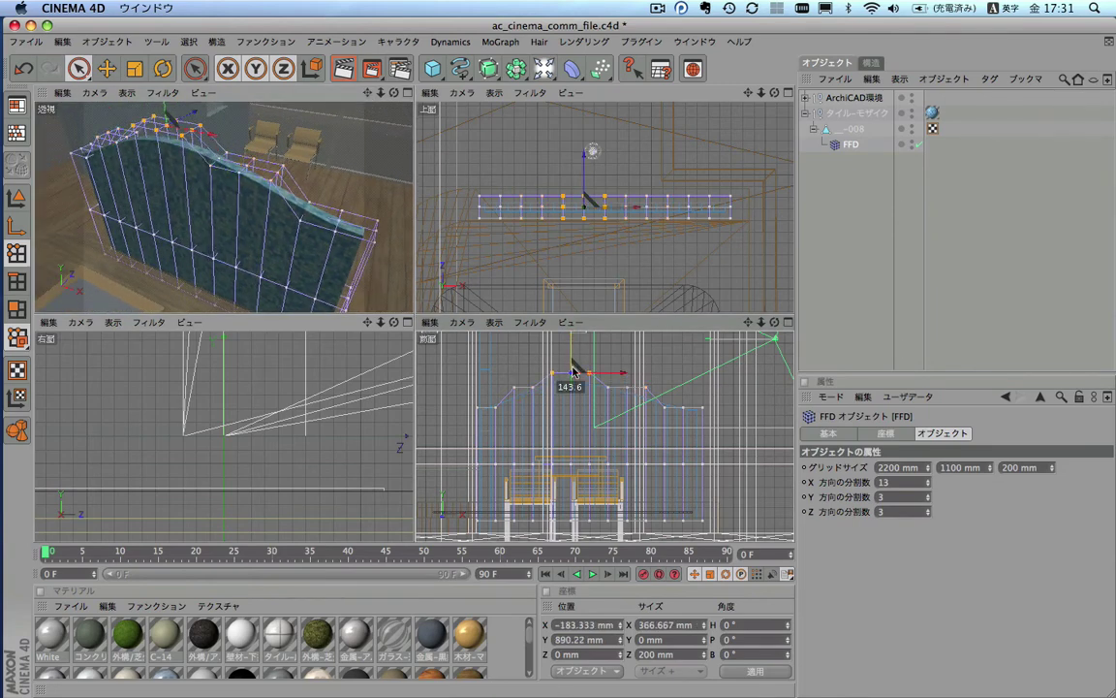
left_click_drag(394, 93, 504, 106)
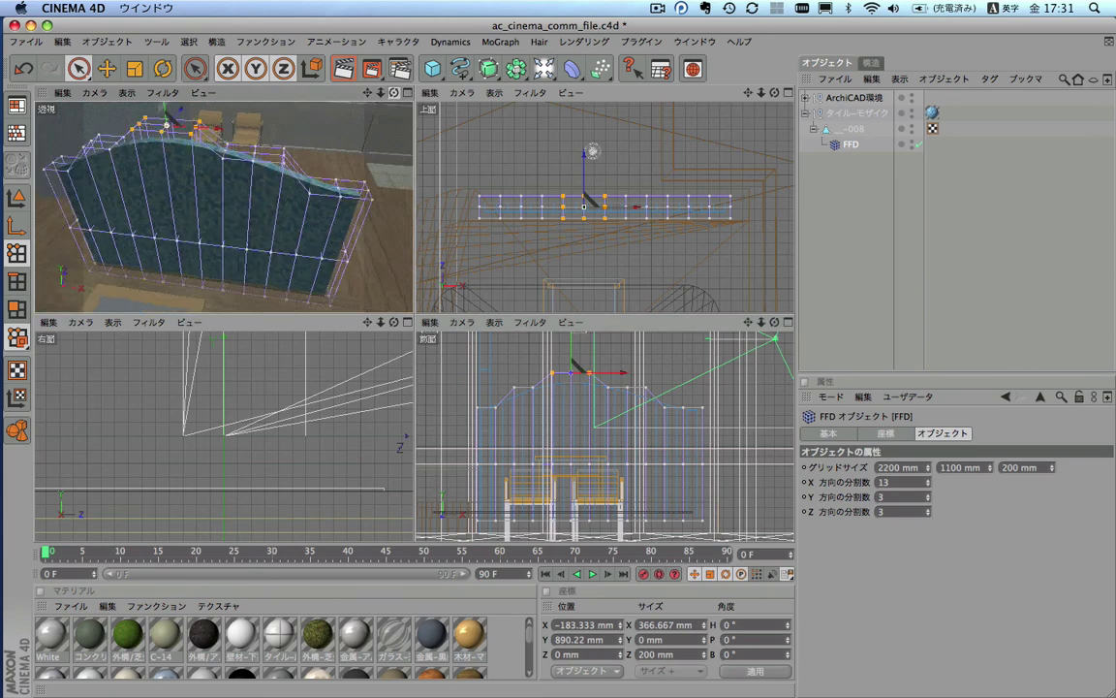
left_click_drag(394, 92, 393, 92)
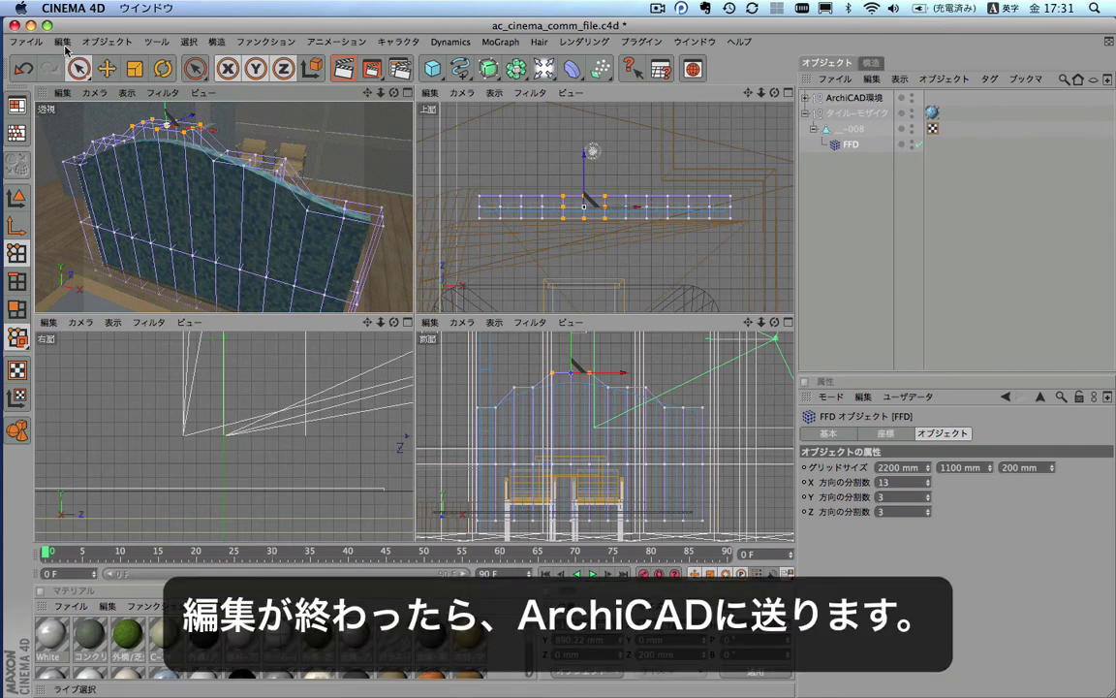
Step: Send the arched mosaic wall from the File menu to ArchiCAD
left_click(26, 41)
left_click(96, 245)
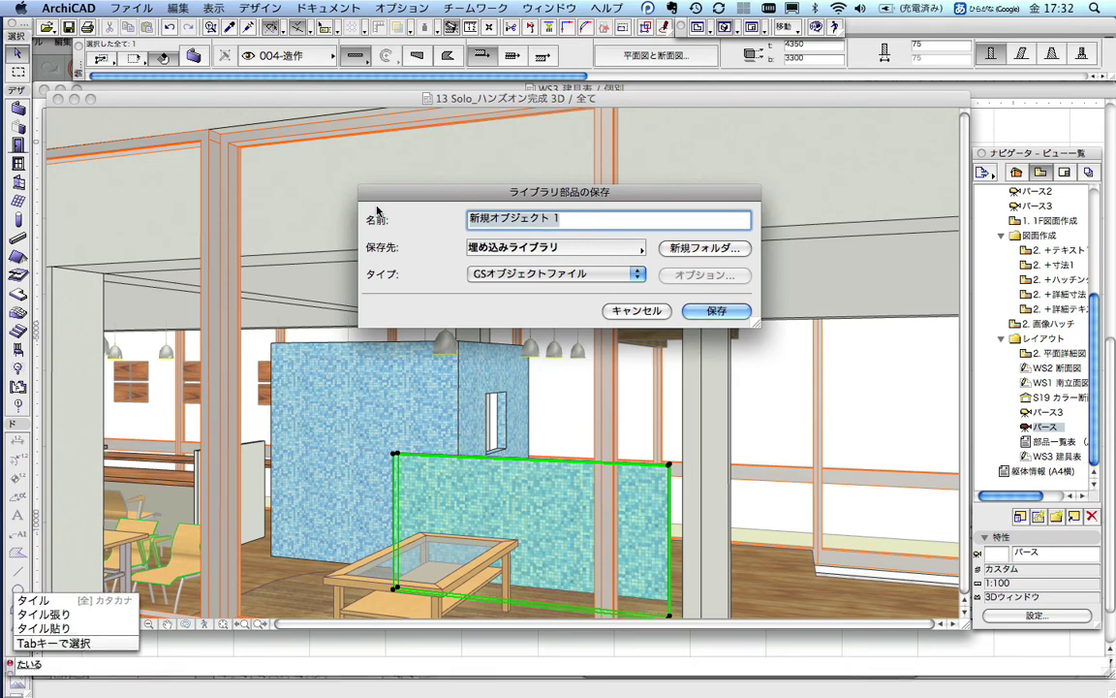
Step: Save the wall as the library part 'タイル壁' and deselect it
type("タイル壁")
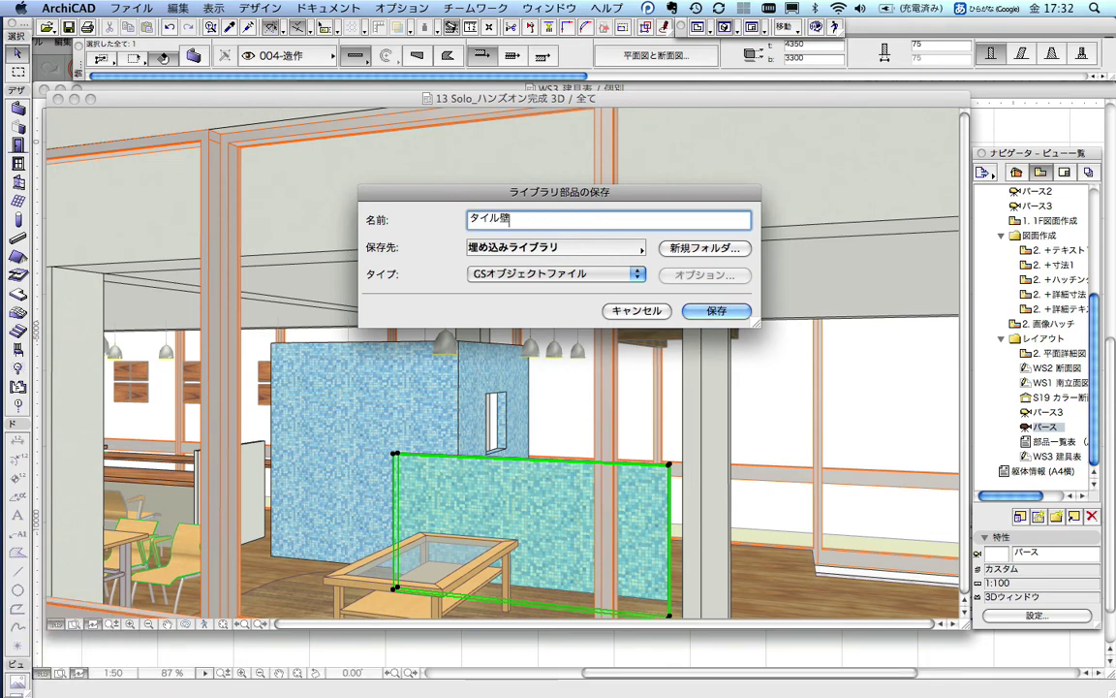
left_click(715, 311)
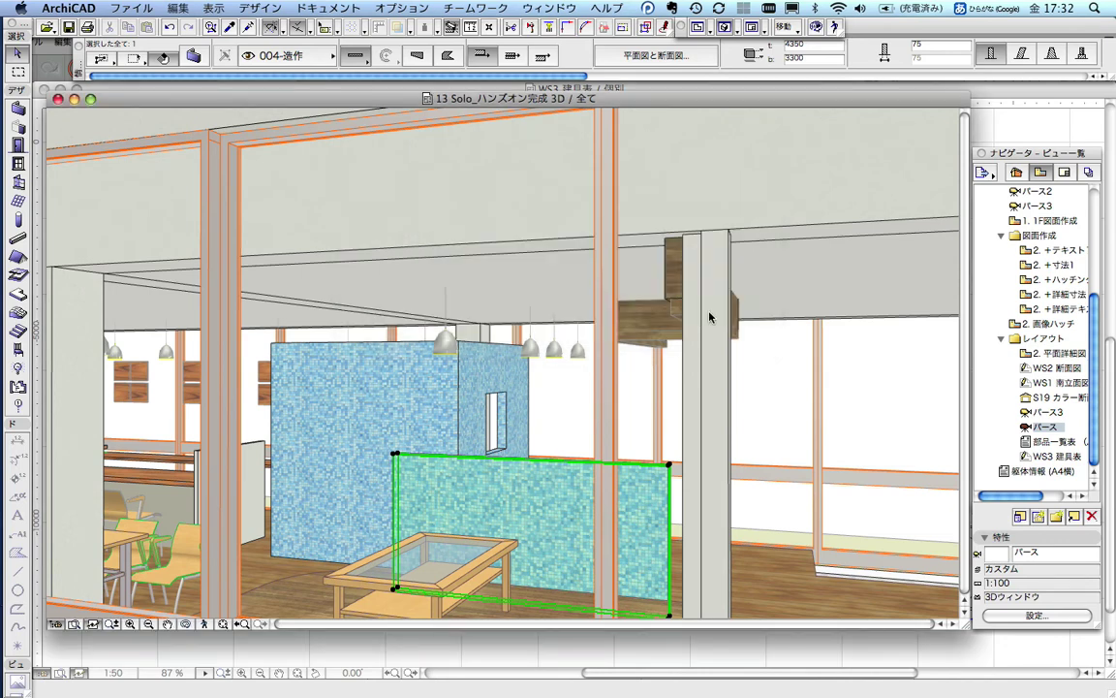
key("Escape")
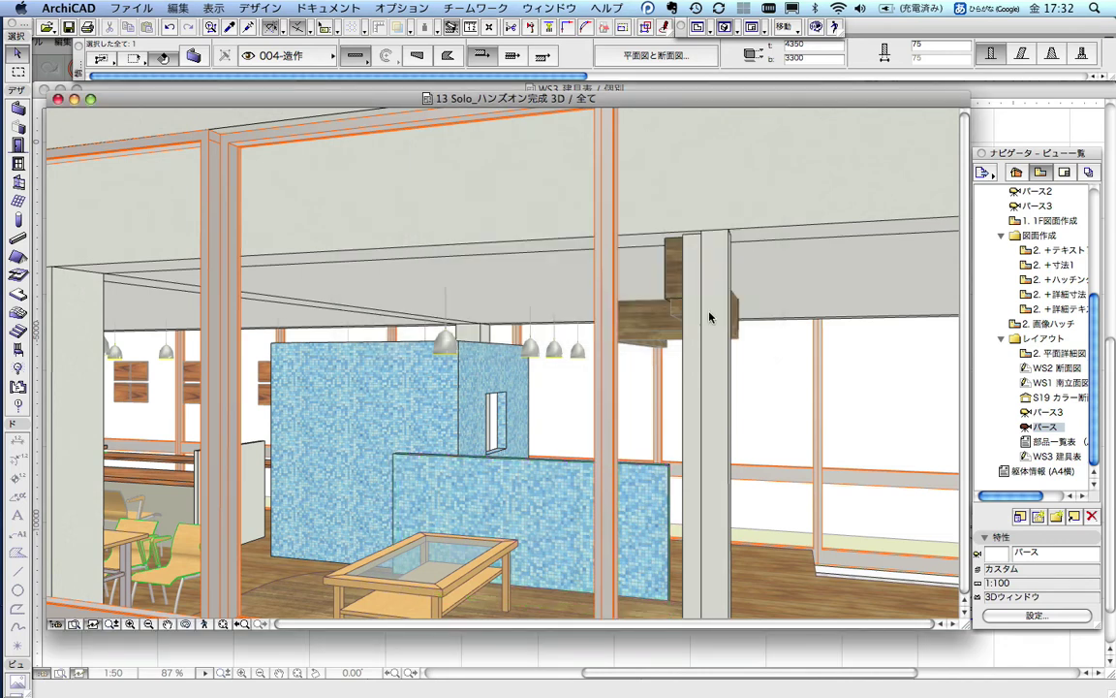